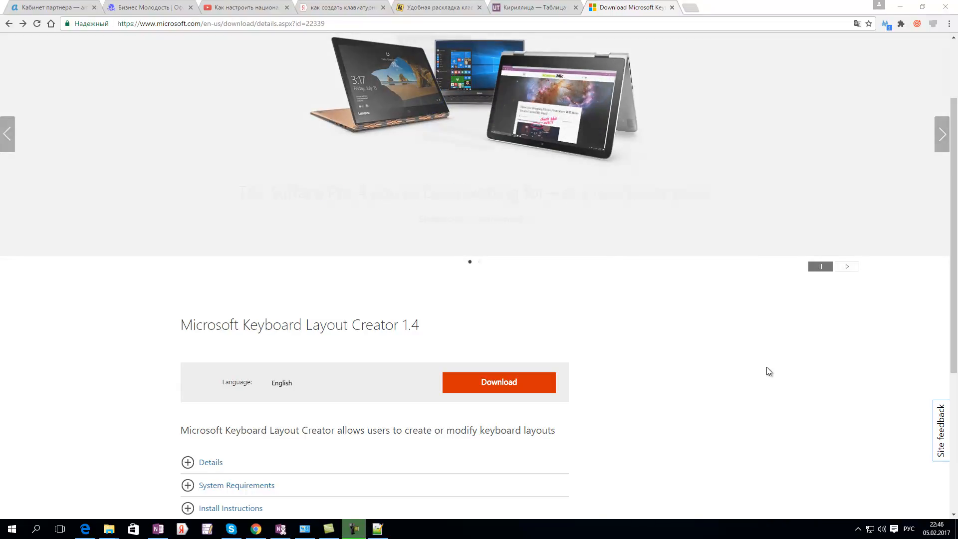
Step: Examine the Microsoft Keyboard Layout Creator 1.4 download page, including its title and web address
scroll(767, 369, "down", 5)
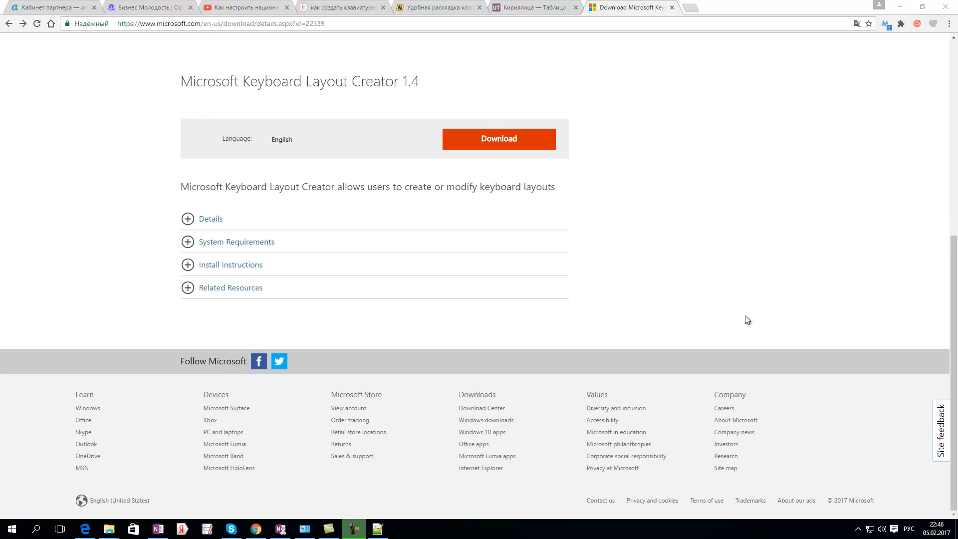
scroll(745, 316, "up", 4)
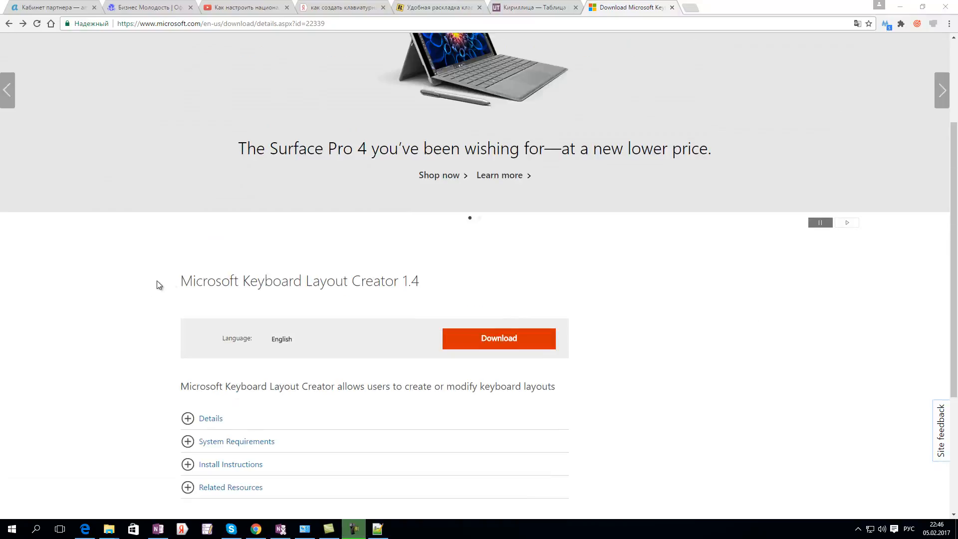
left_click_drag(179, 282, 430, 284)
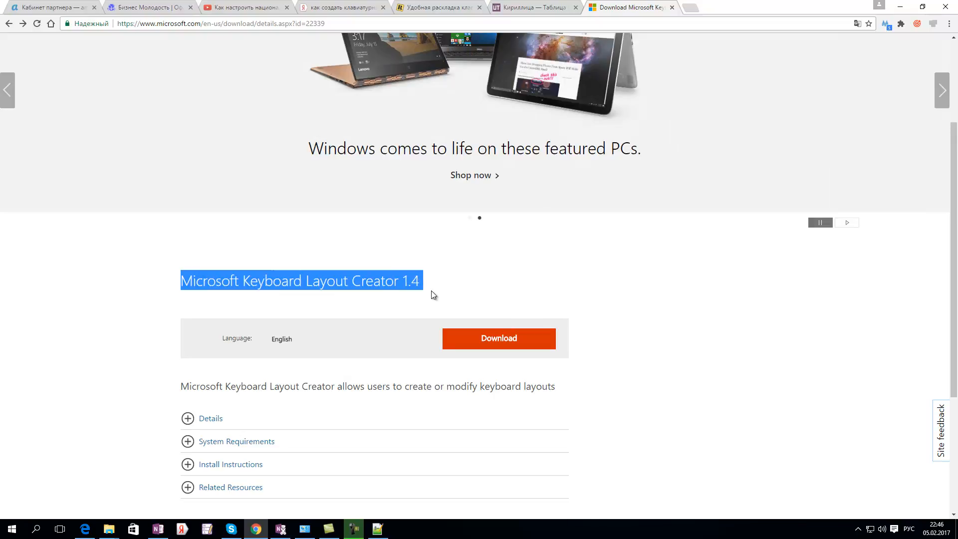
left_click(432, 295)
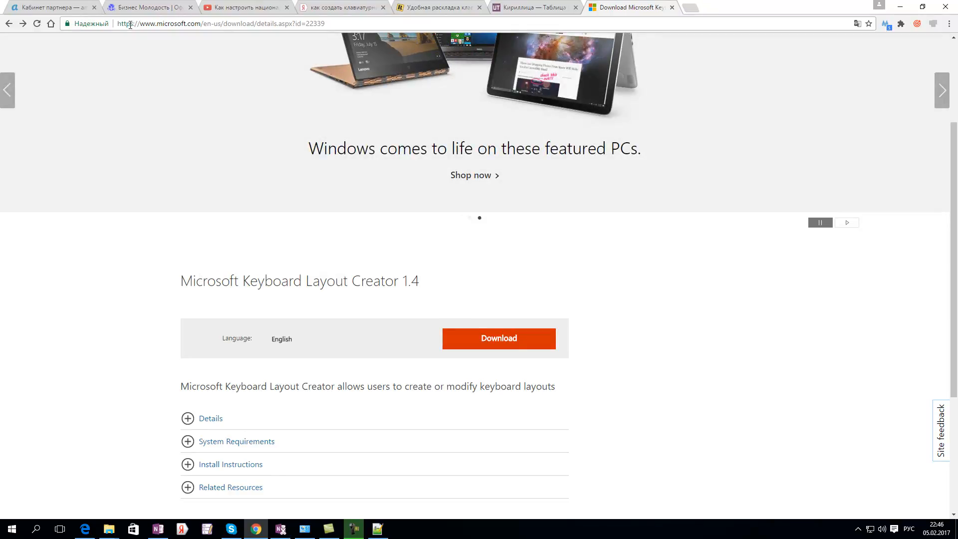
left_click_drag(184, 281, 397, 288)
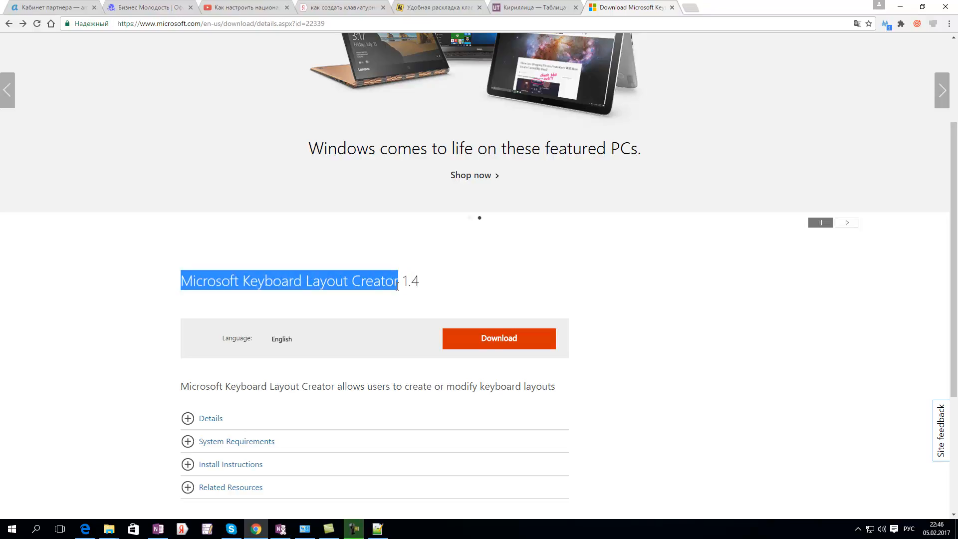
left_click(424, 285)
left_click_drag(182, 280, 381, 282)
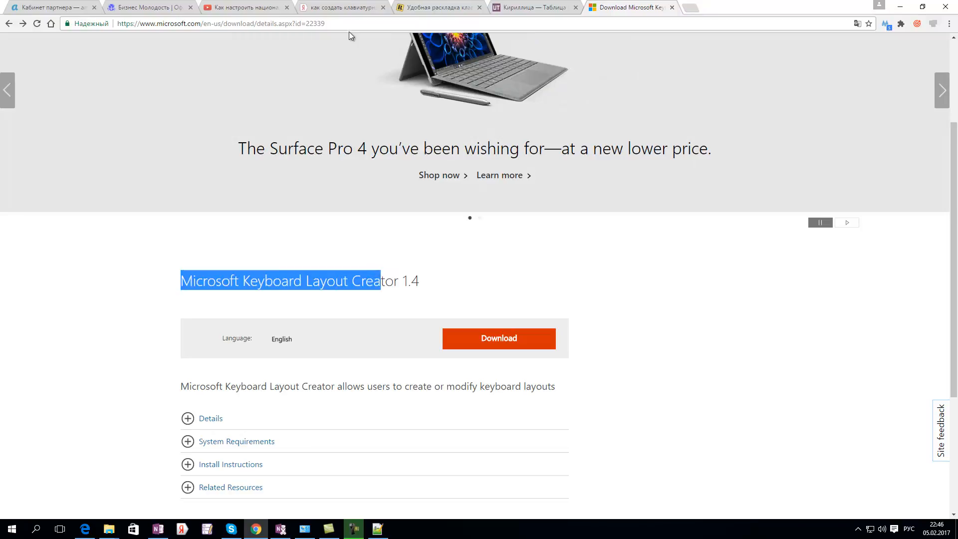
left_click(333, 23)
left_click_drag(332, 22, 144, 22)
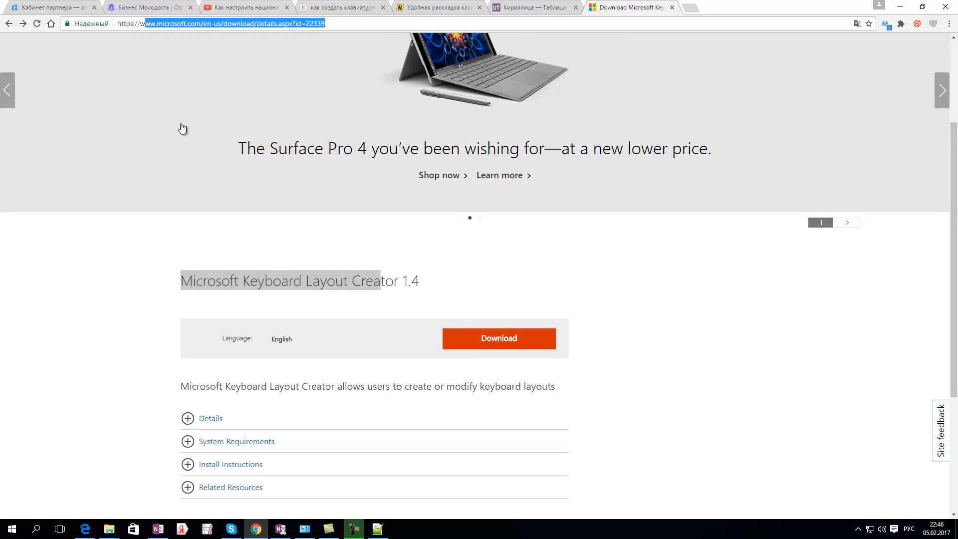
left_click(270, 247)
Step: Download Microsoft Keyboard Layout Creator 1.4 and show the downloaded MSKLC.exe in its folder
scroll(304, 255, "down", 2)
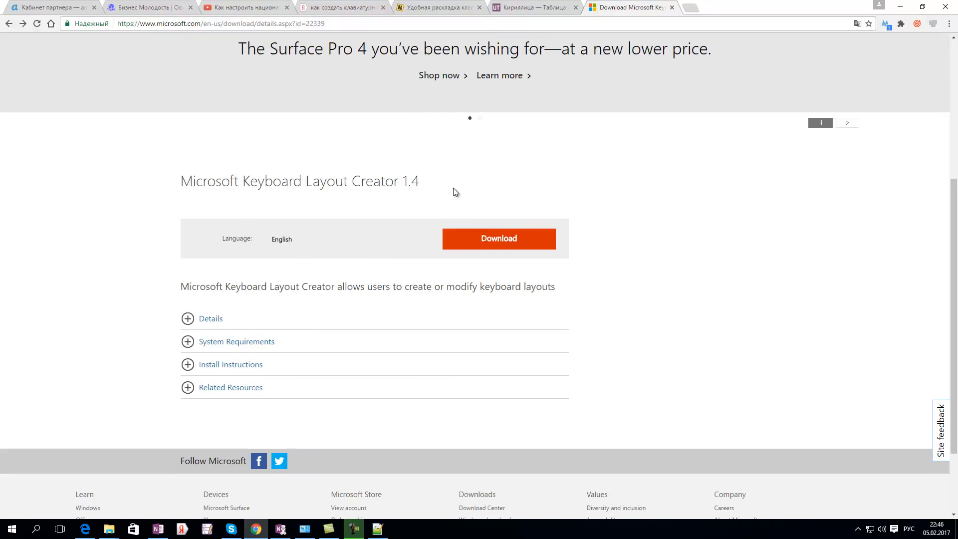
left_click(488, 246)
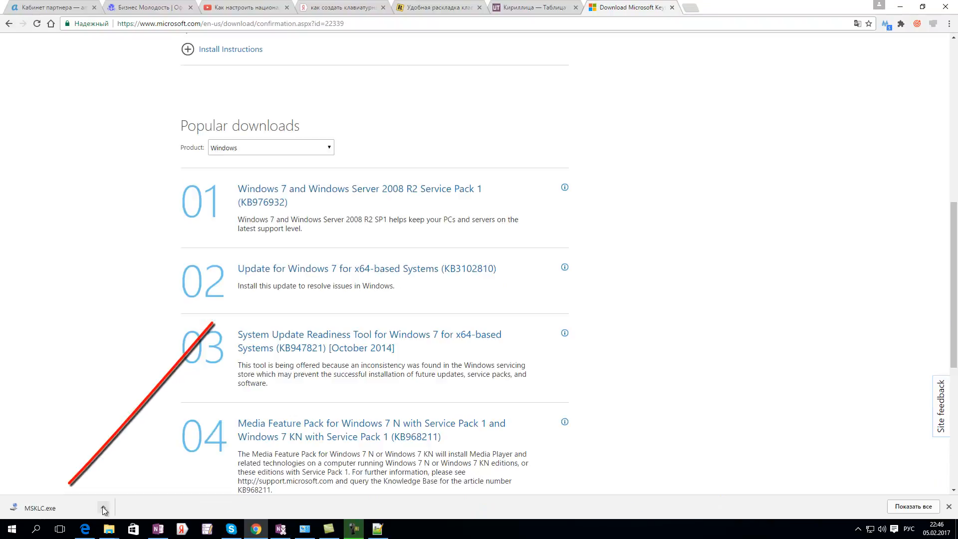
left_click(103, 507)
left_click(120, 474)
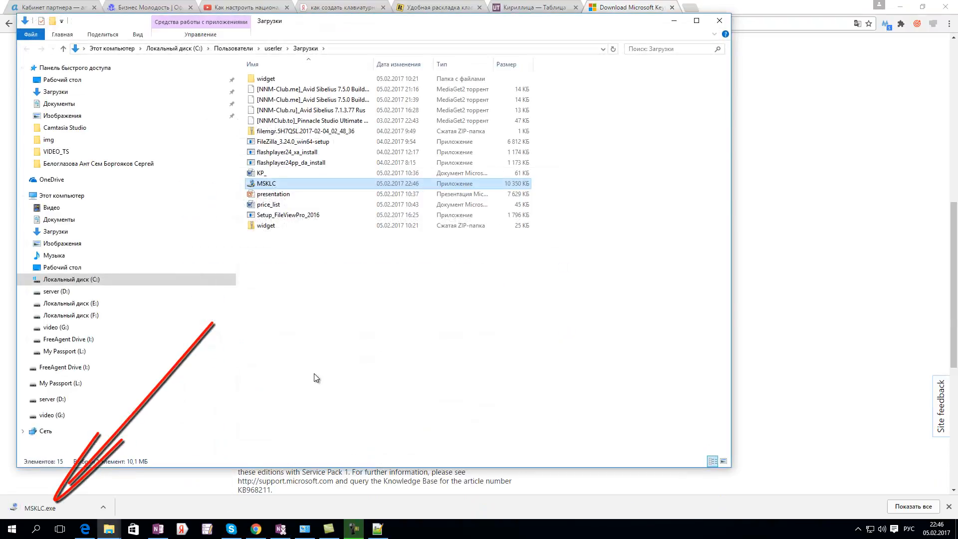
Step: Run the downloaded MSKLC file, unpack it to start the setup wizard, and minimize the downloads folder window
double_click(270, 186)
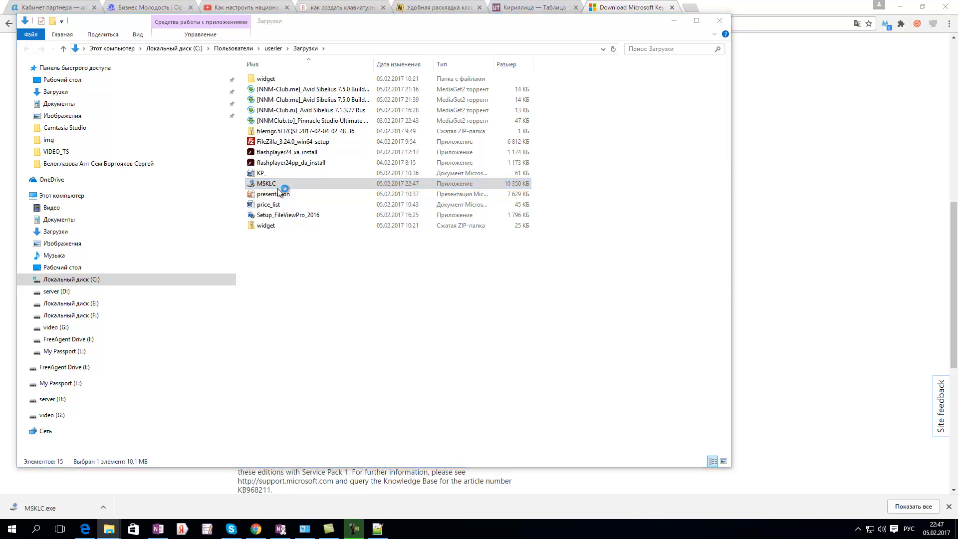
left_click(557, 260)
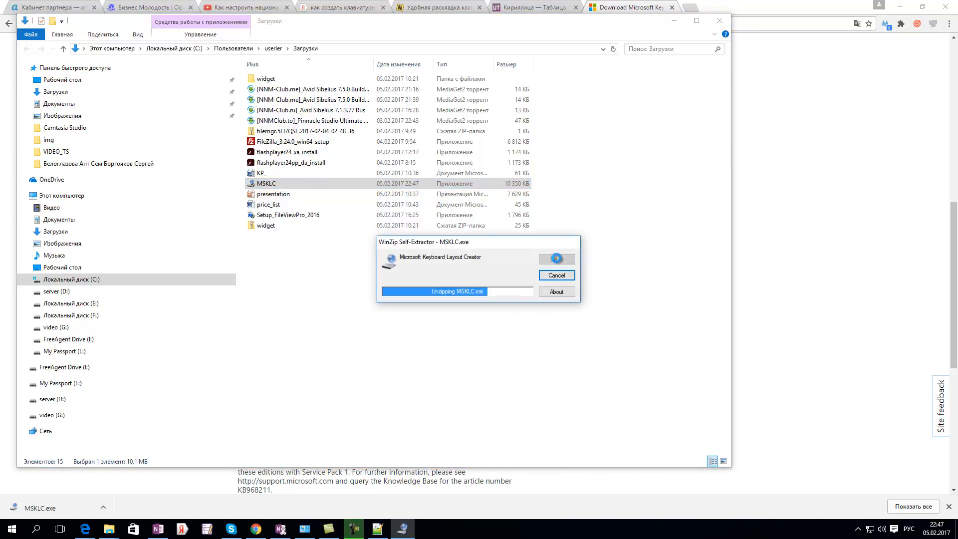
left_click(675, 22)
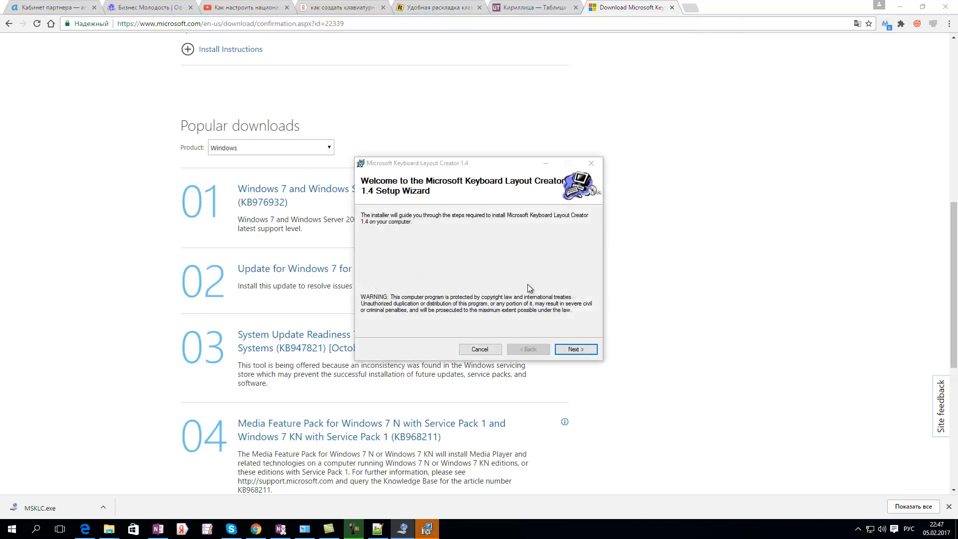
Step: Install Microsoft Keyboard Layout Creator 1.4 in the default folder, accepting the license agreement, and close the finished setup wizard
left_click(577, 350)
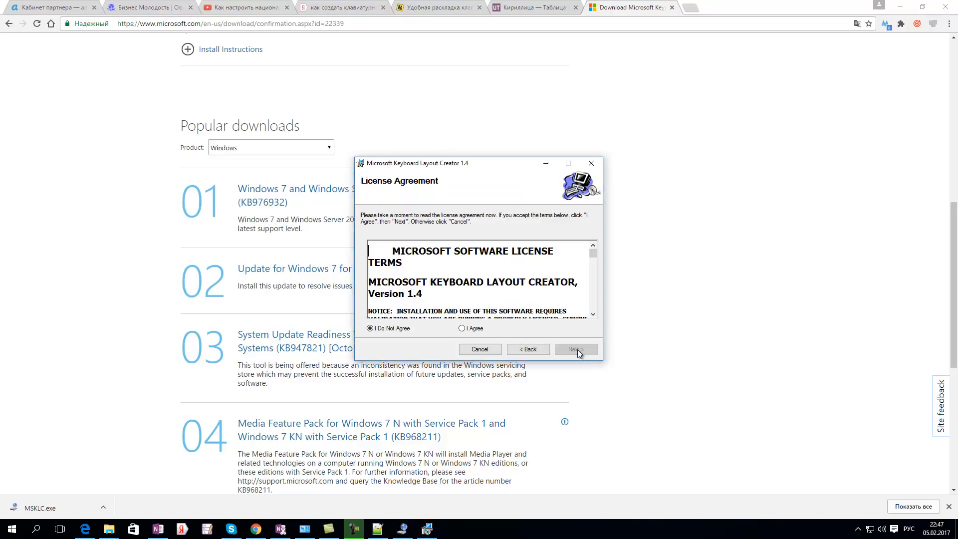
left_click(468, 330)
left_click_drag(593, 254, 597, 314)
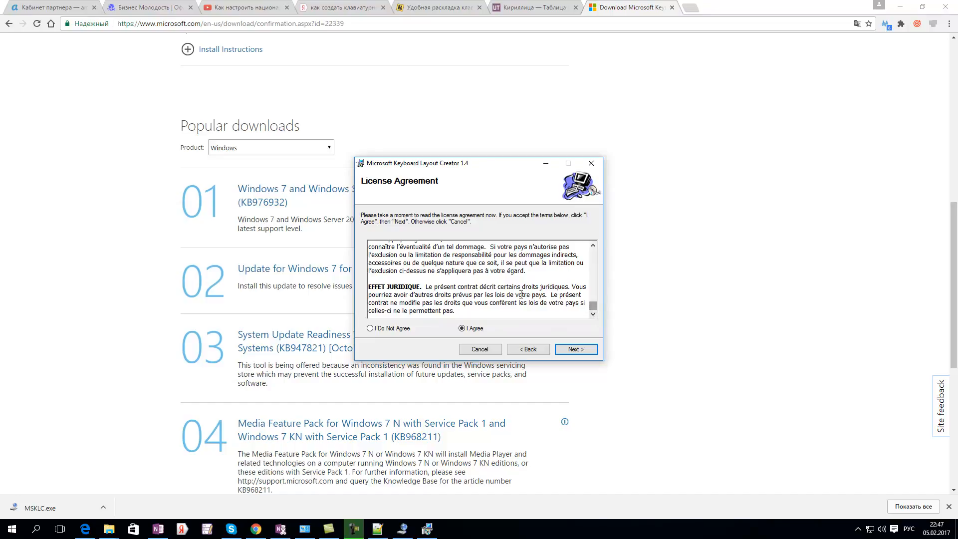
left_click(582, 350)
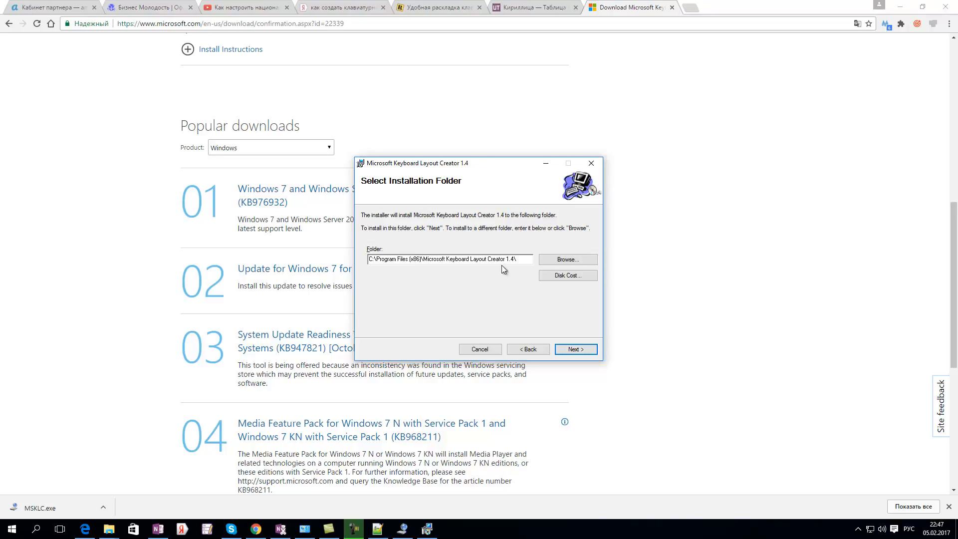
left_click(576, 351)
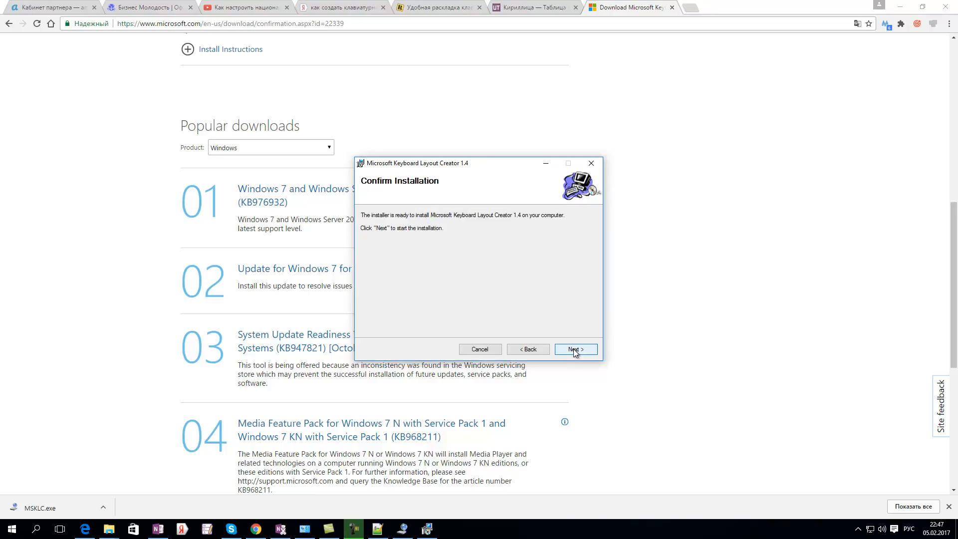
left_click(579, 350)
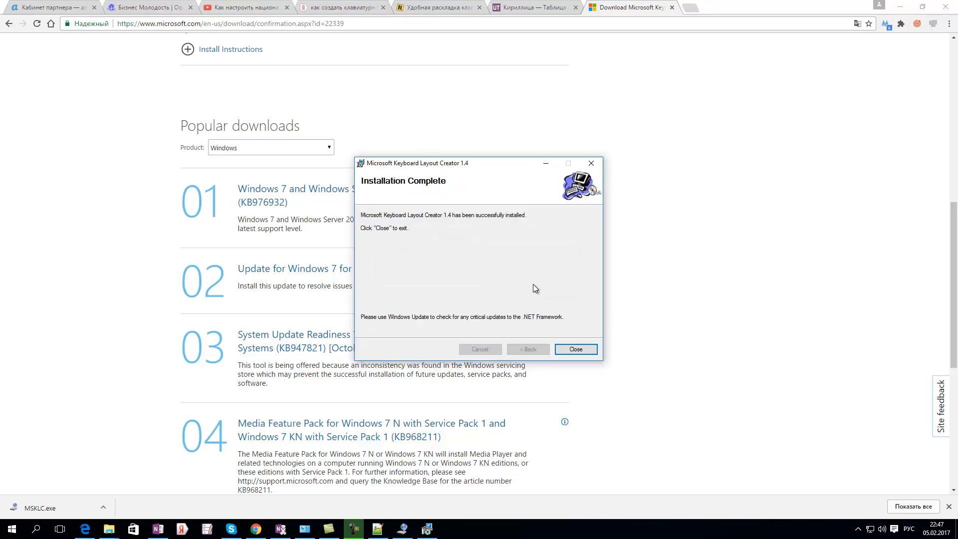
left_click(577, 351)
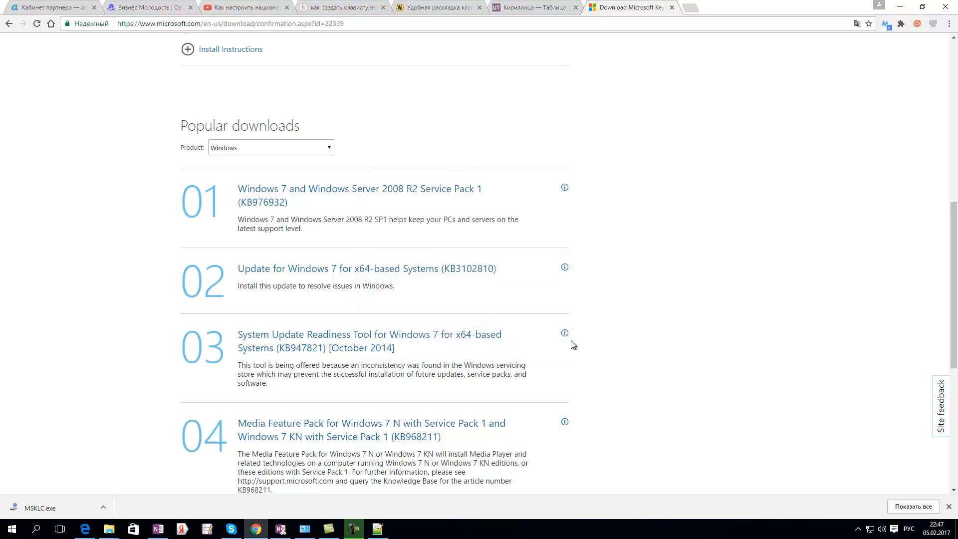
Step: Run the MSKLC application as administrator from the Microsoft Keyboard Layout Creator 1.4 folder in Program Files (x86)
left_click(900, 7)
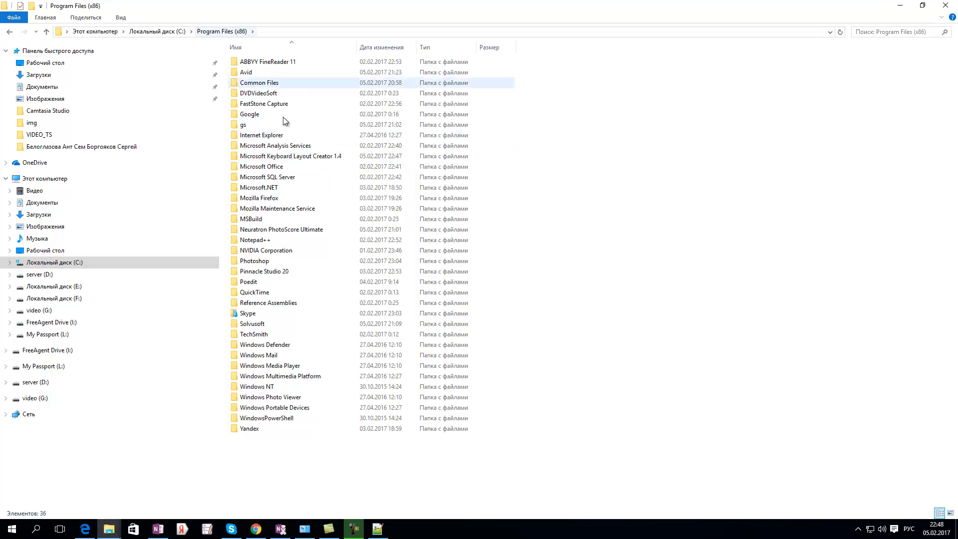
double_click(289, 157)
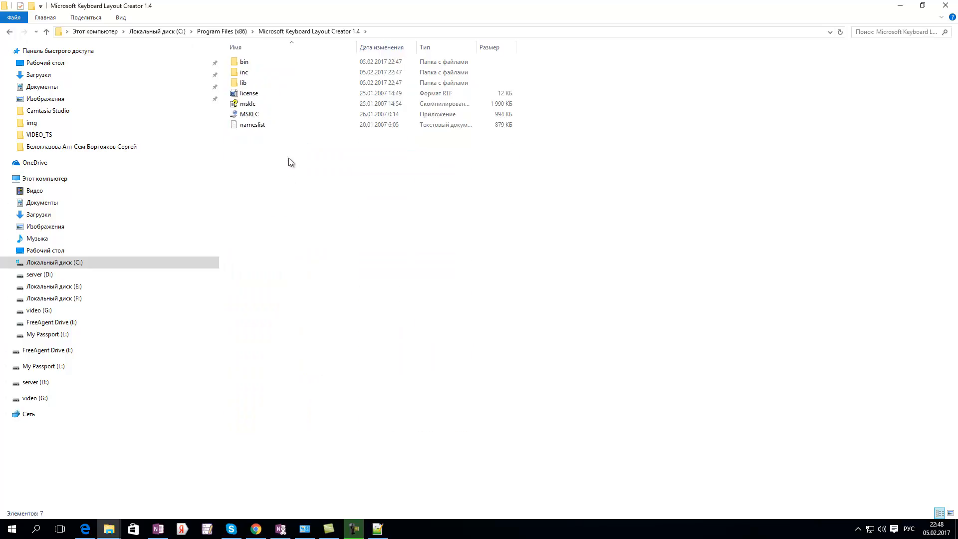
left_click(254, 116)
right_click(254, 117)
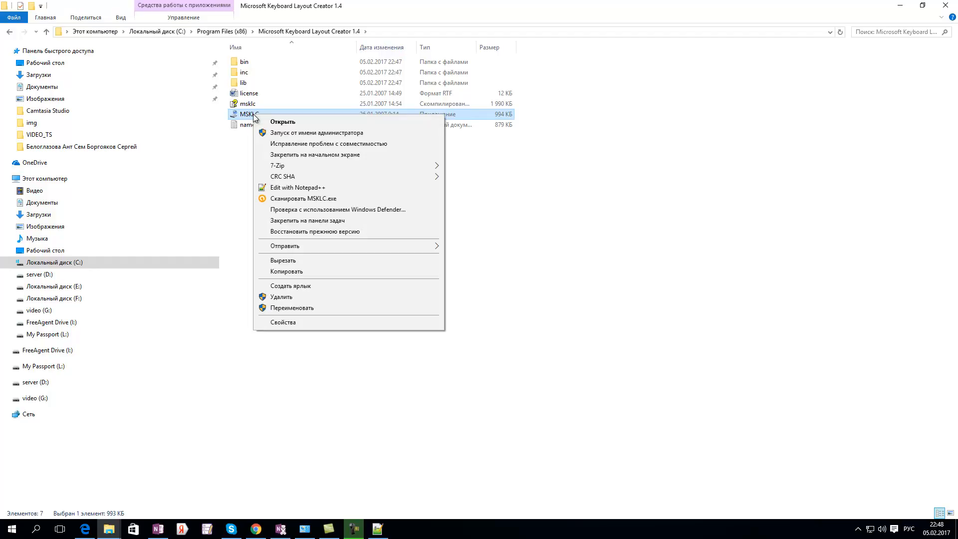
left_click(295, 134)
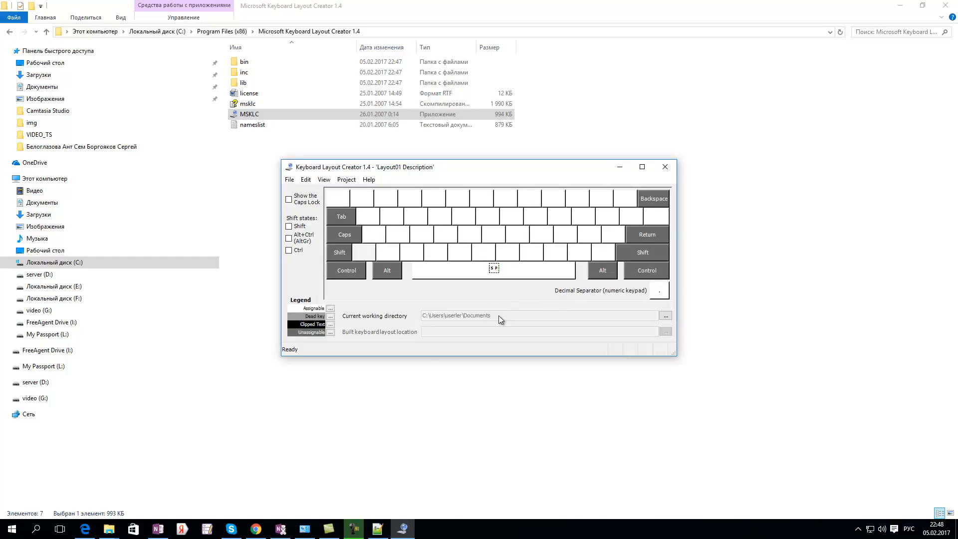
Step: Load the existing keyboard layout "Русская" into Keyboard Layout Creator
left_click(288, 180)
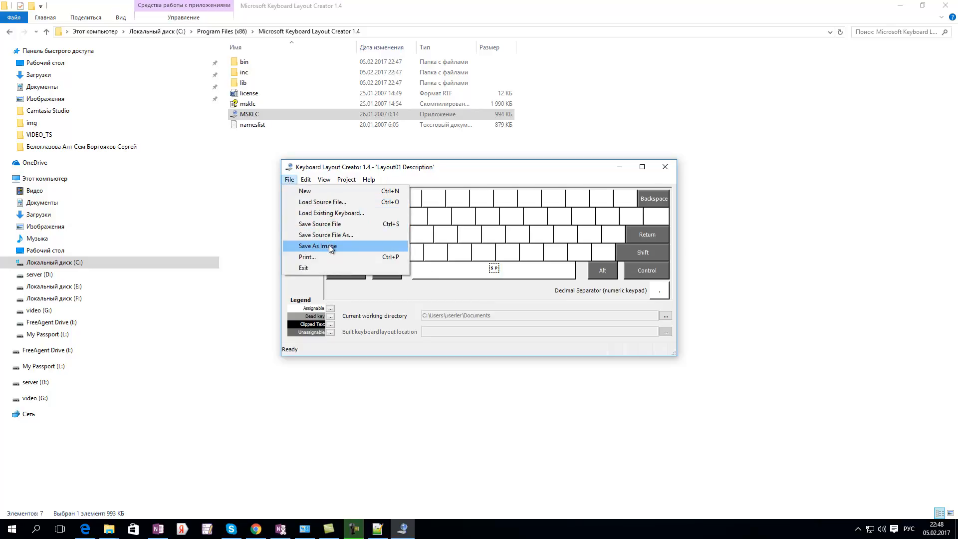
left_click(321, 214)
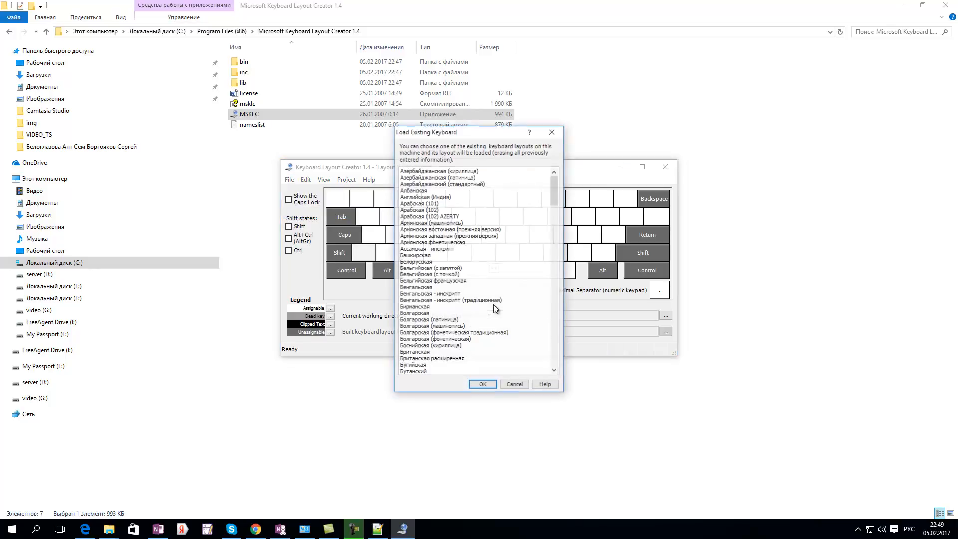
left_click_drag(555, 189, 552, 300)
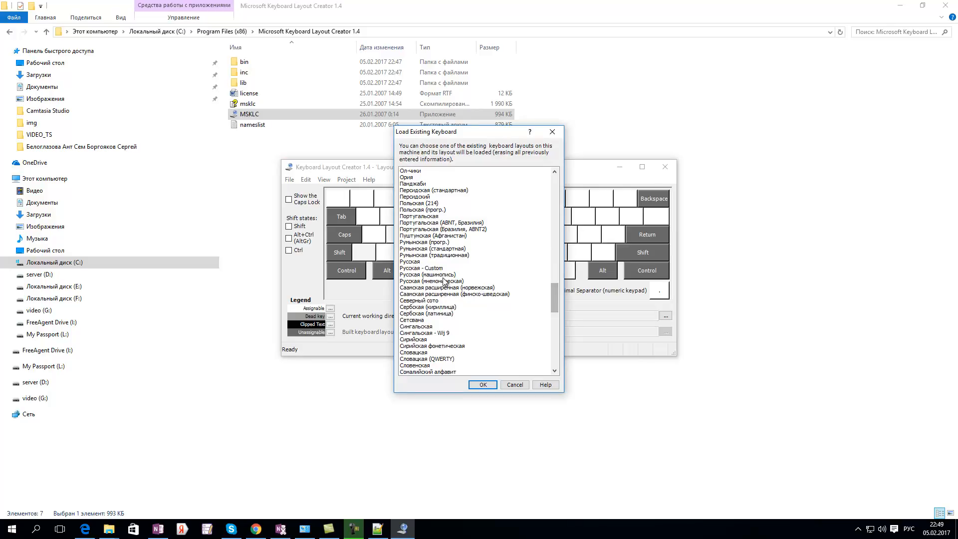
left_click(422, 263)
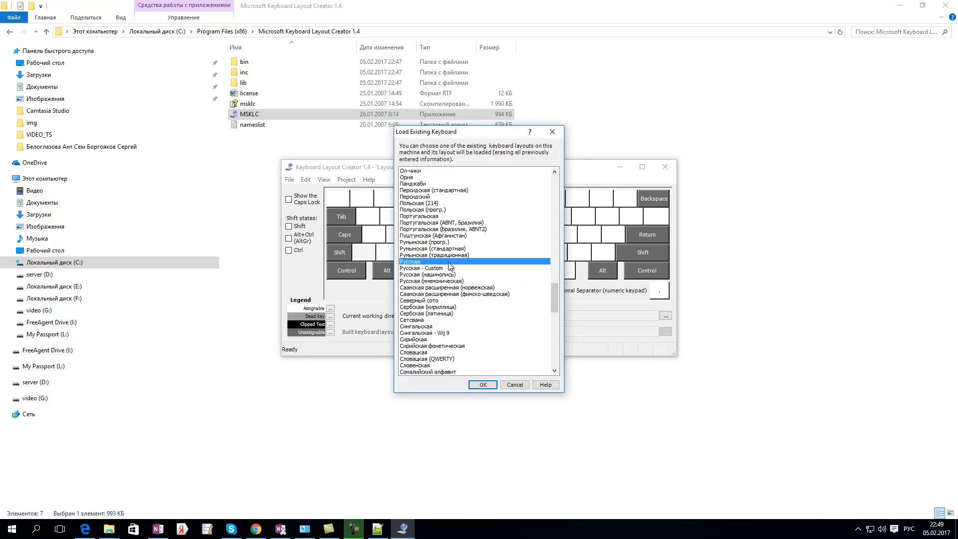
left_click(483, 385)
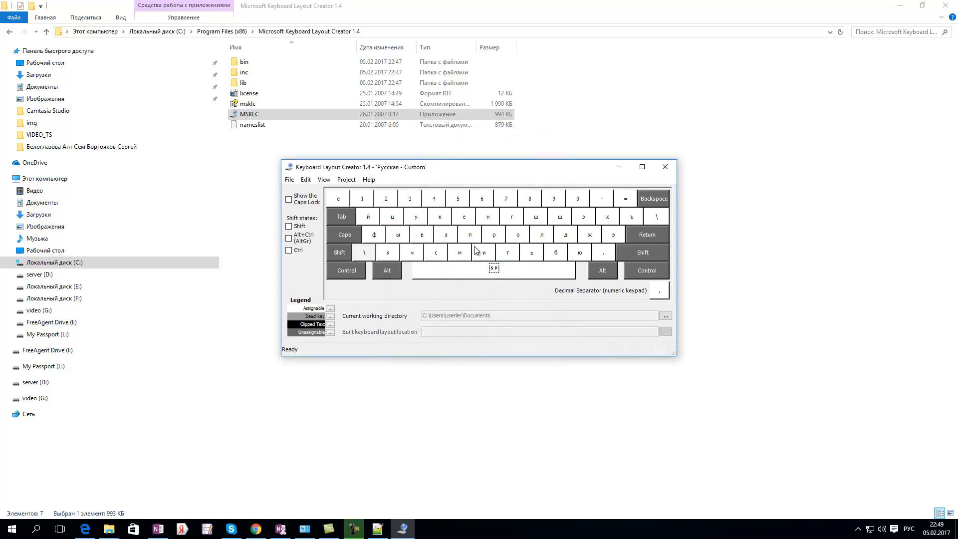
left_click(290, 181)
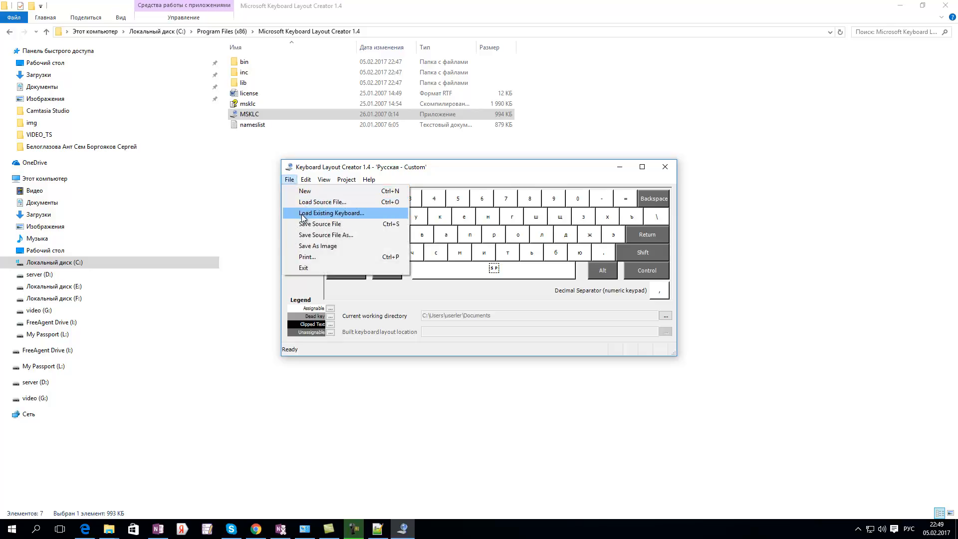
left_click(341, 214)
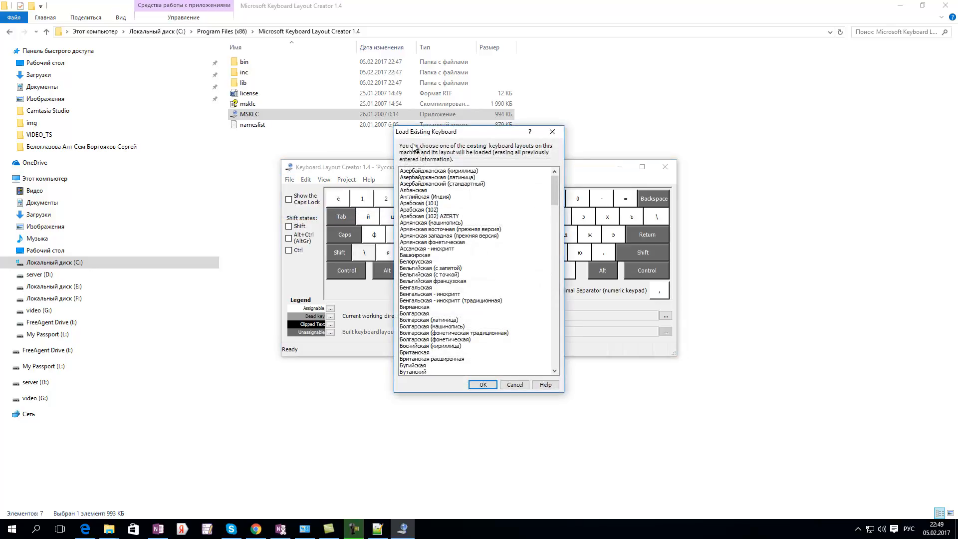
left_click_drag(555, 182, 550, 283)
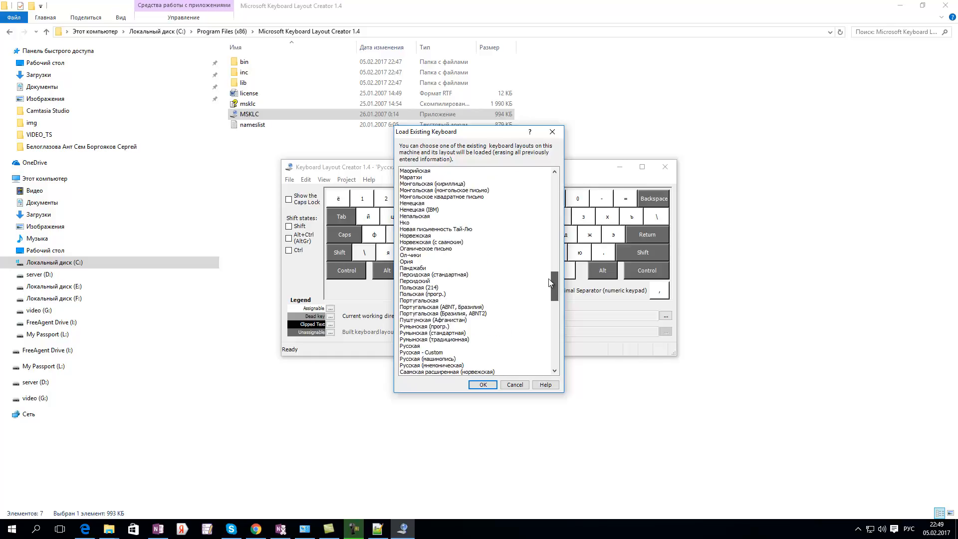
left_click(412, 346)
left_click(521, 389)
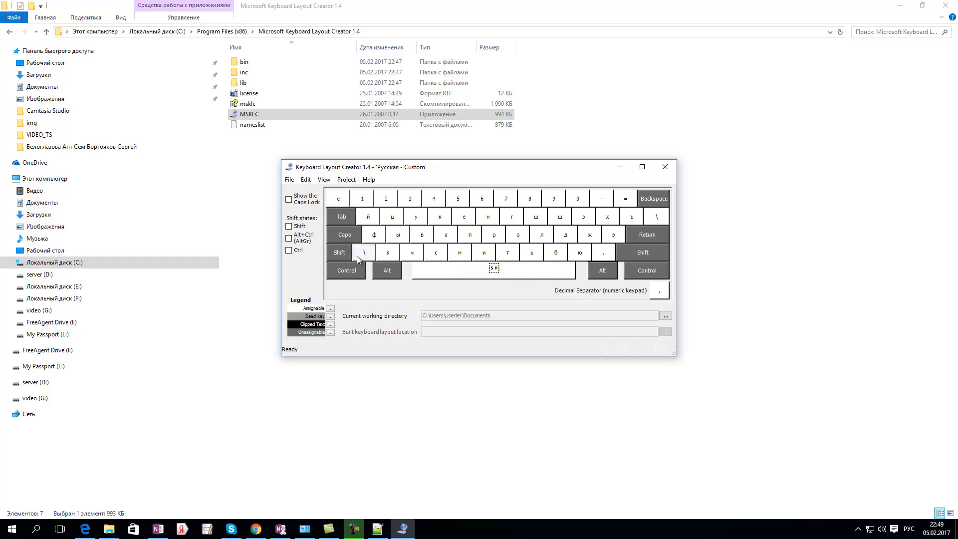
Step: Show the Alt+Ctrl (AltGr) shift state of the layout and open the VK_Y key's (н) character assignment
left_click(289, 239)
key("ctrl+alt")
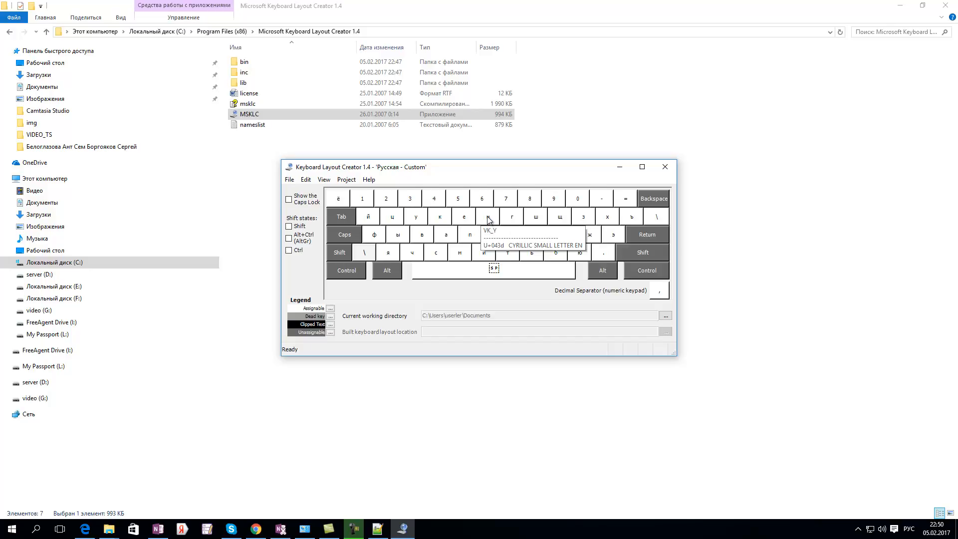
key("ctrl+alt")
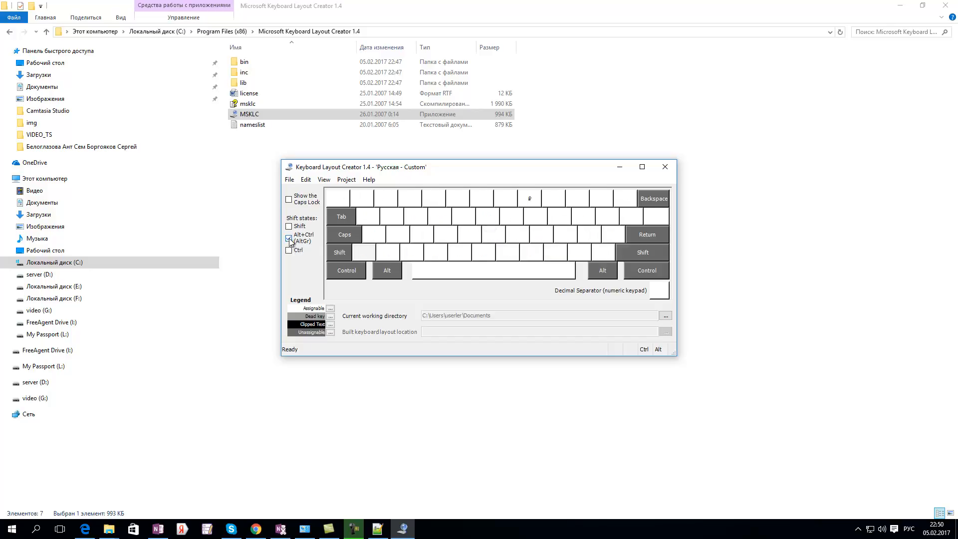
left_click(492, 214)
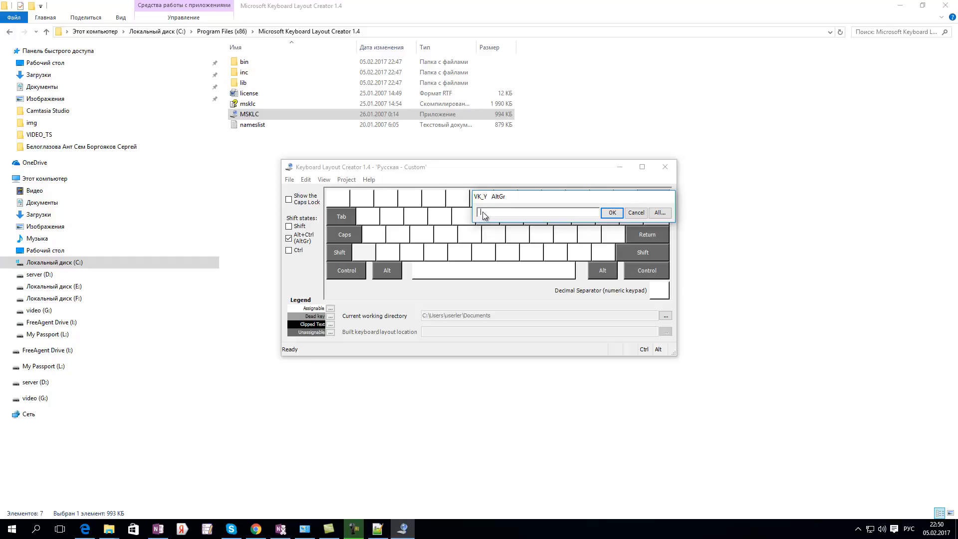
Step: Switch to Chrome and bring up the Кириллица character table on unicode-table.com
left_click(260, 532)
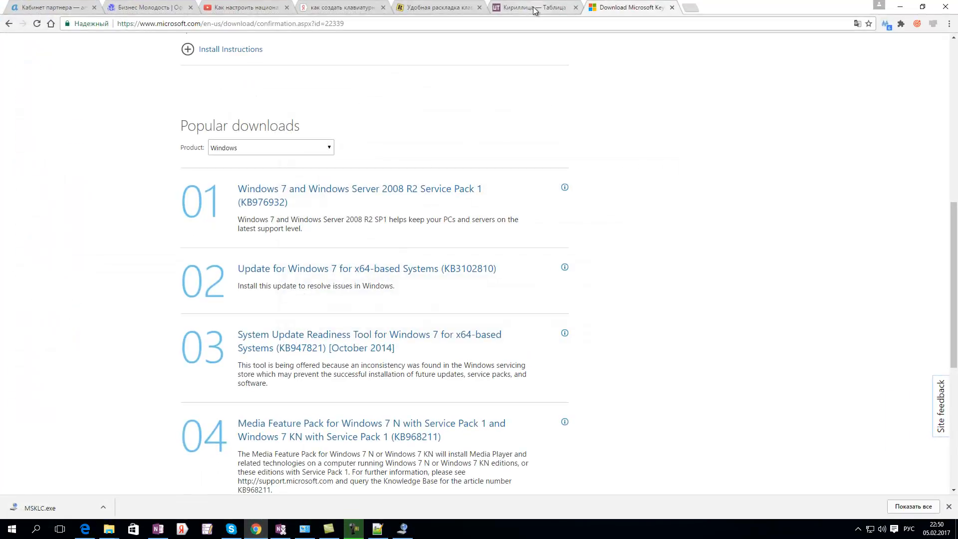
left_click(535, 10)
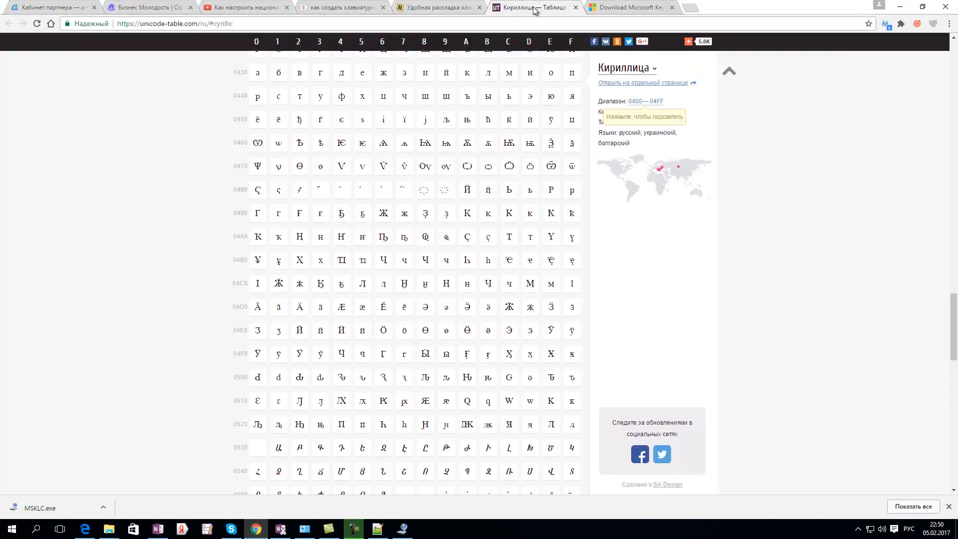
left_click(493, 24)
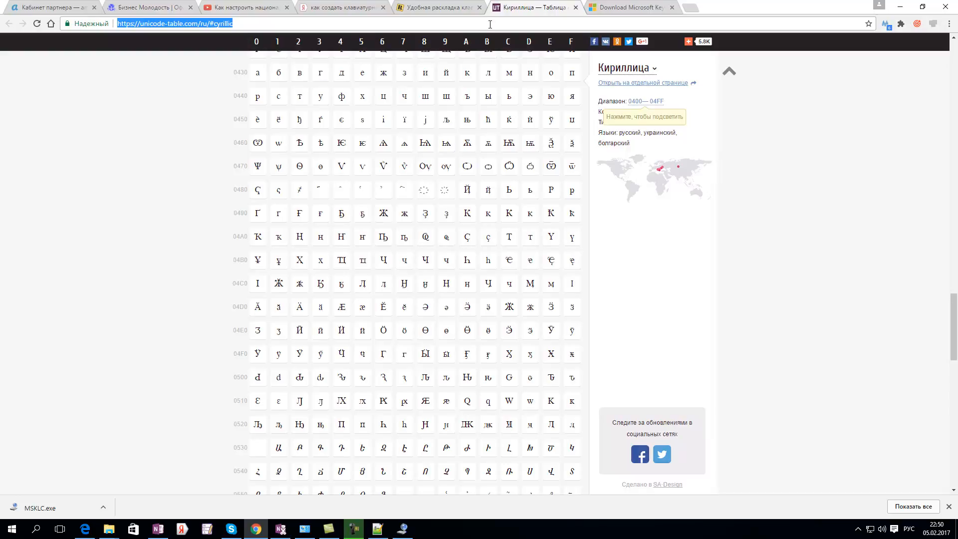
left_click(427, 213)
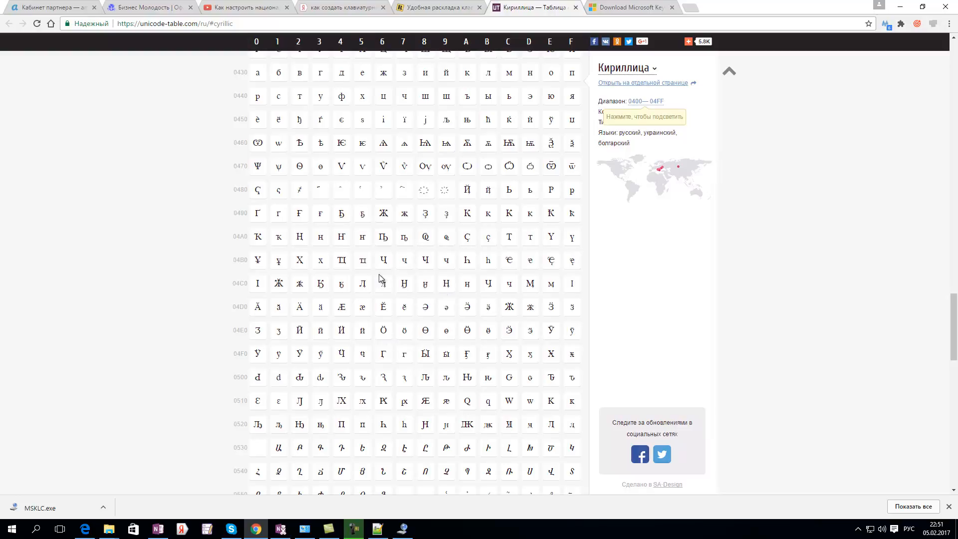
left_click(299, 240)
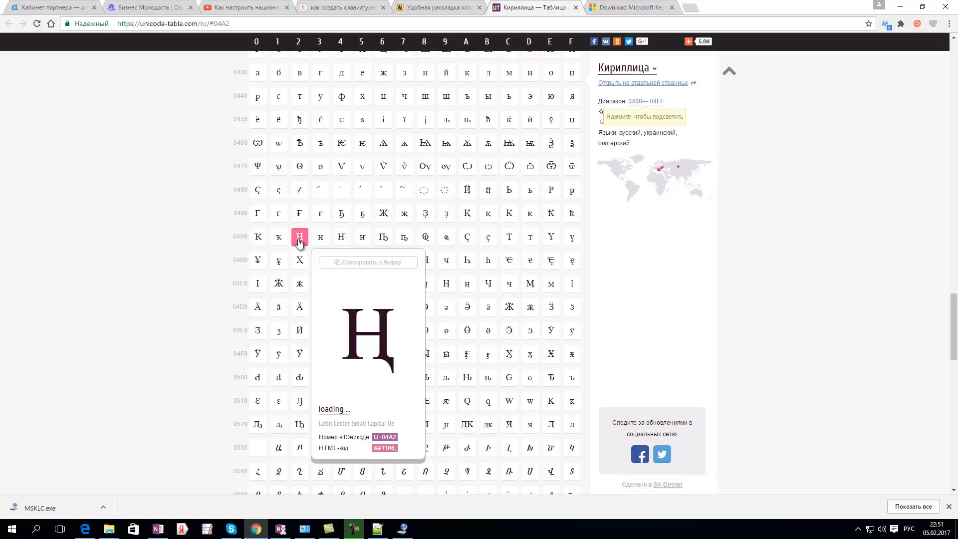
left_click_drag(394, 338, 364, 338)
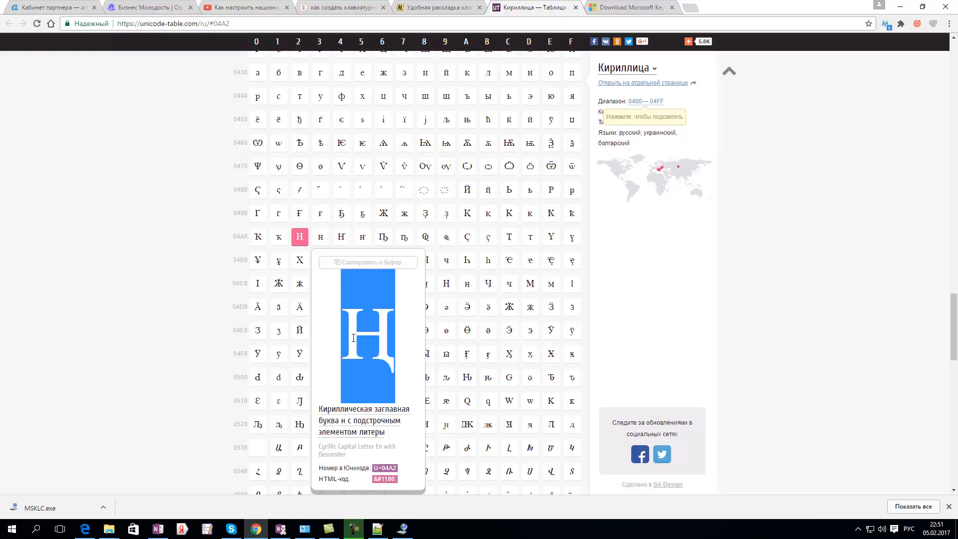
right_click(361, 335)
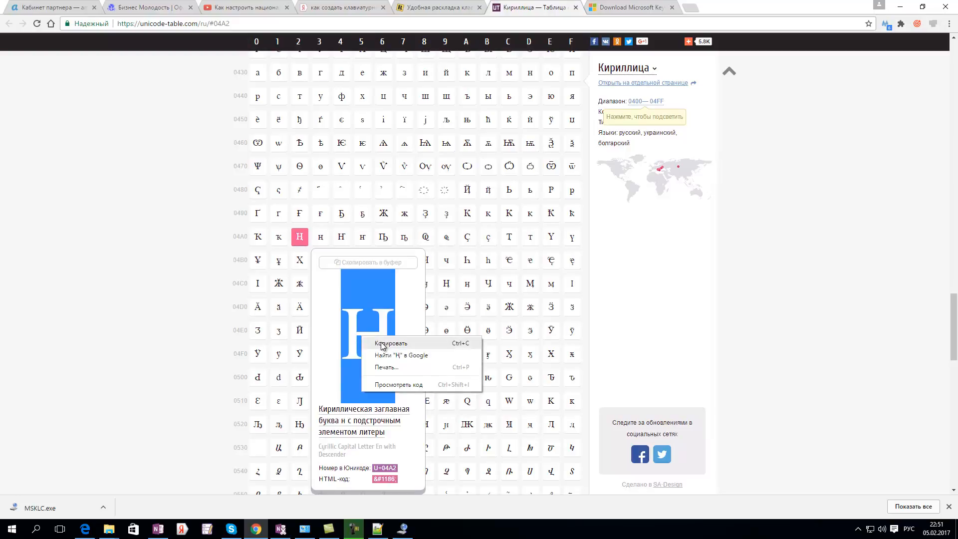
left_click(383, 344)
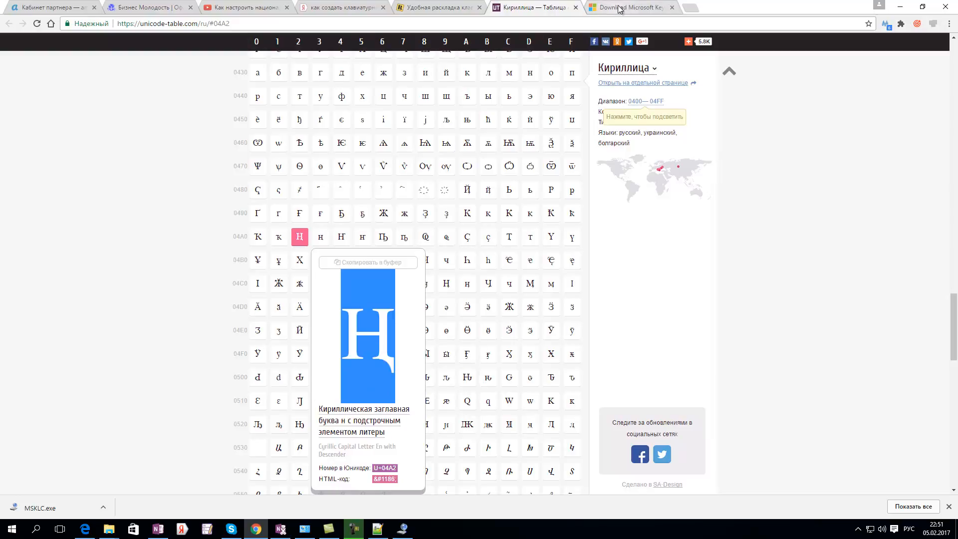
left_click(414, 529)
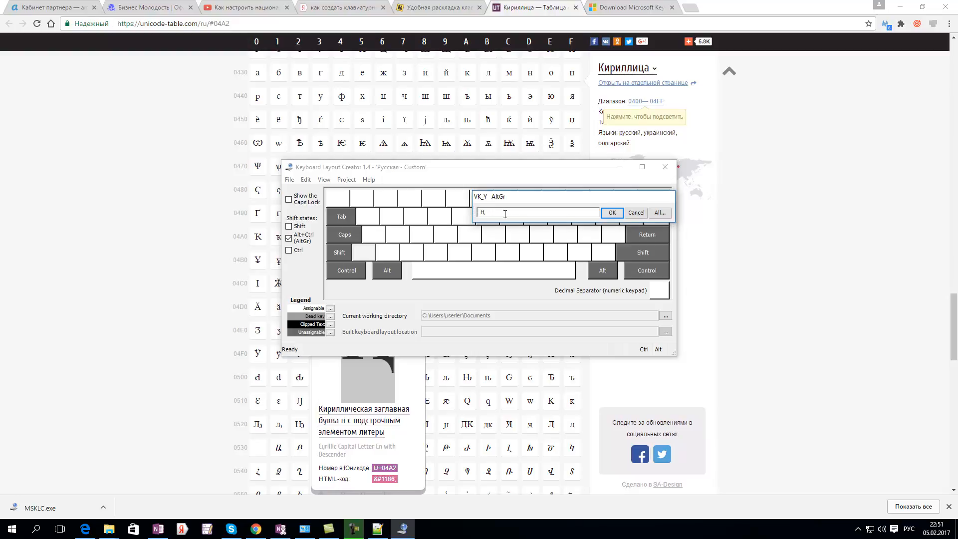
Step: Copy the small letter ң (U+04A3) from the Unicode table and assign it to AltGr on the VK_Y key
key("alt+Tab")
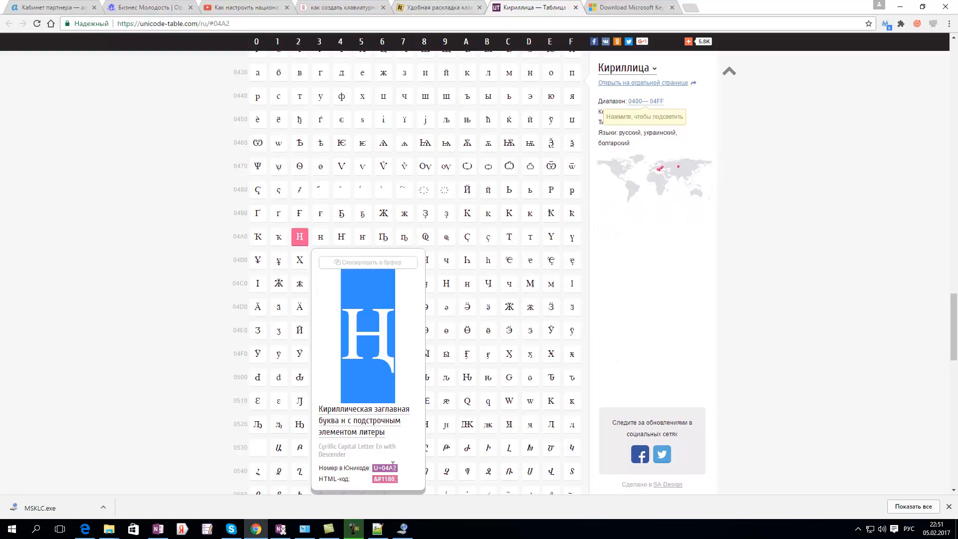
left_click(322, 239)
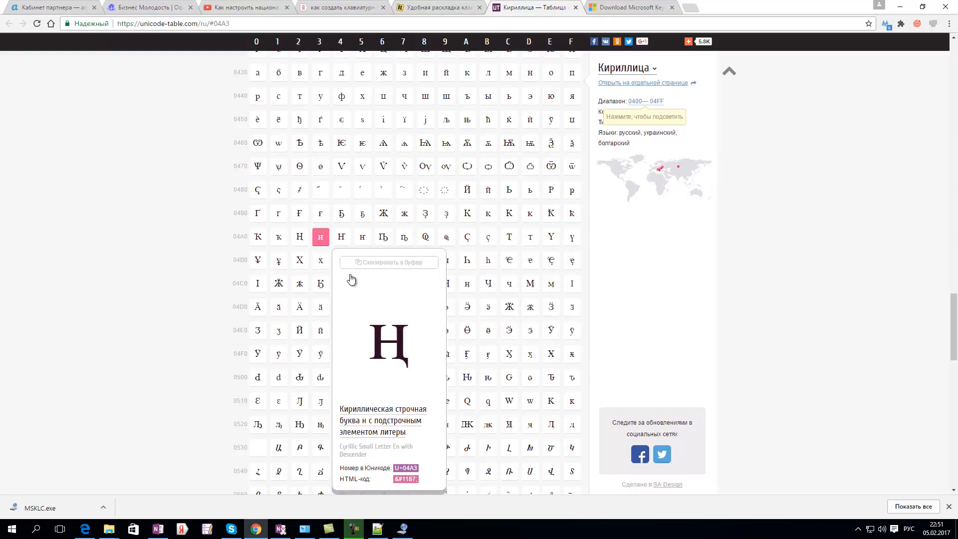
double_click(385, 351)
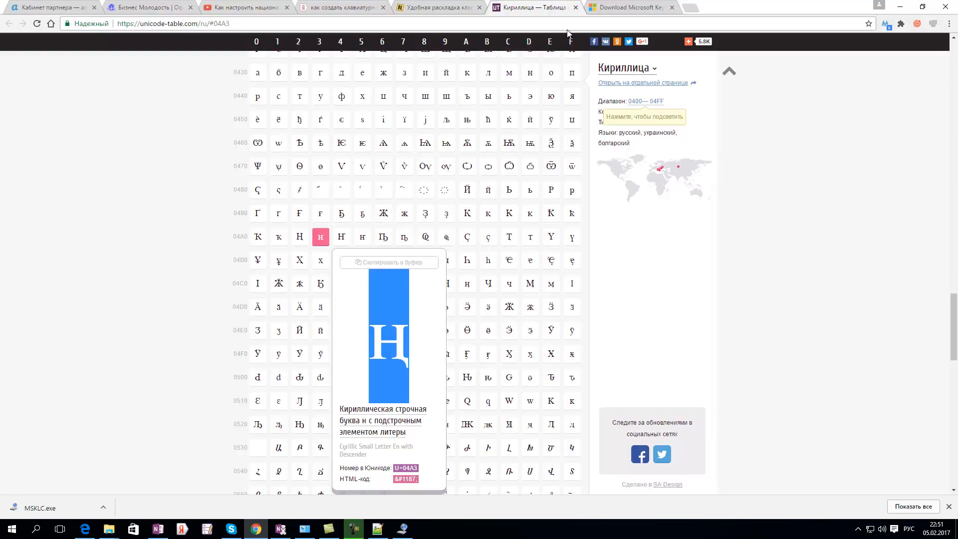
left_click(405, 532)
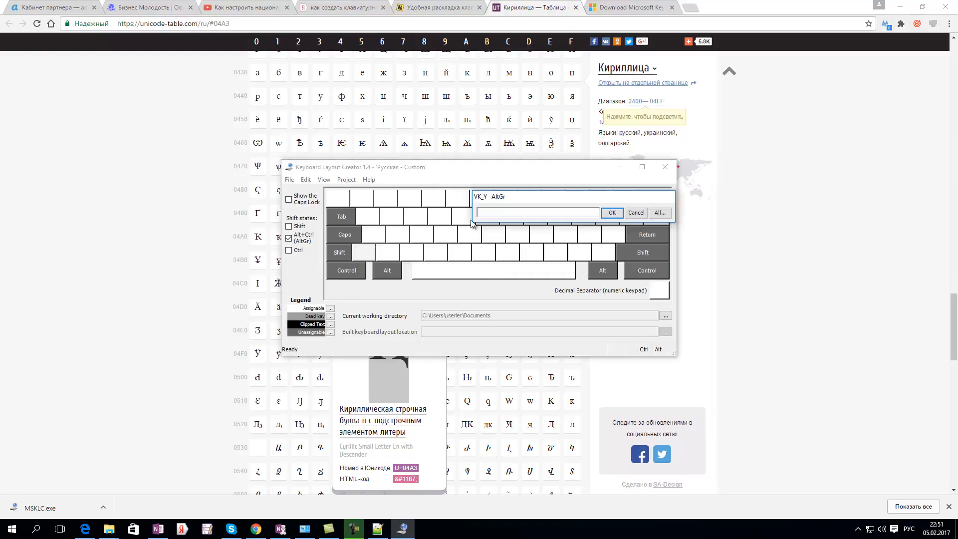
left_click(449, 173)
key("ctrl+v")
left_click(612, 213)
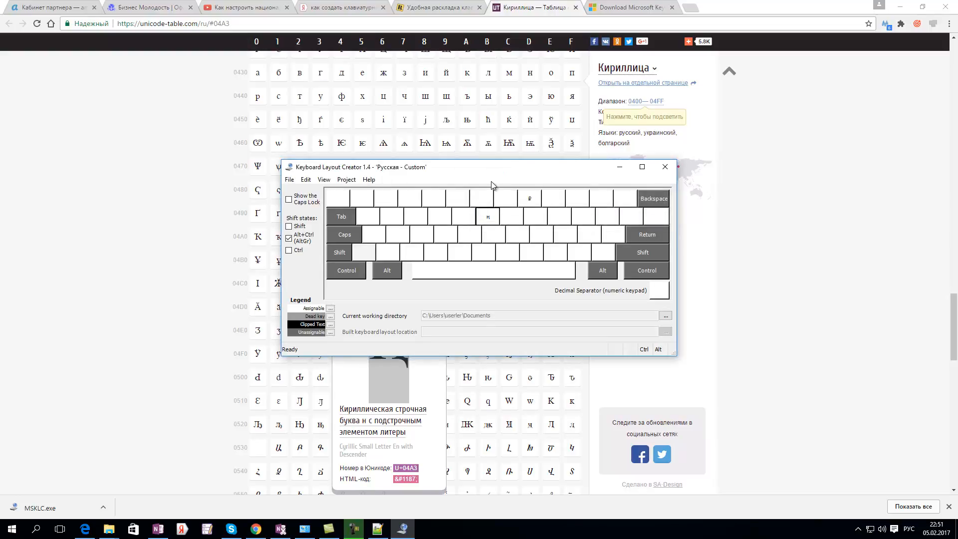
Step: Add the Shift state to AltGr and assign the capital letter Ң (U+04A2), copied from the Unicode table, to the VK_Y key
left_click_drag(471, 169, 651, 221)
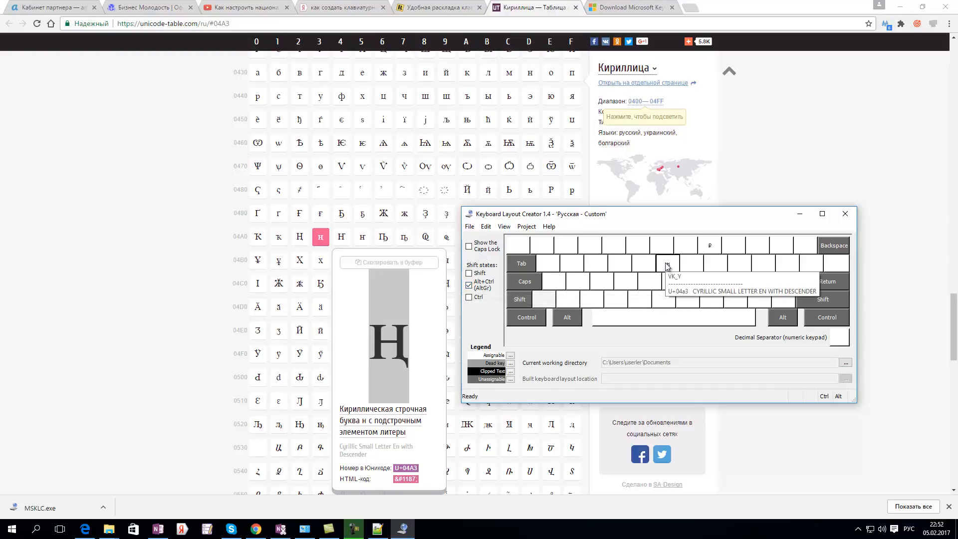
left_click(469, 274)
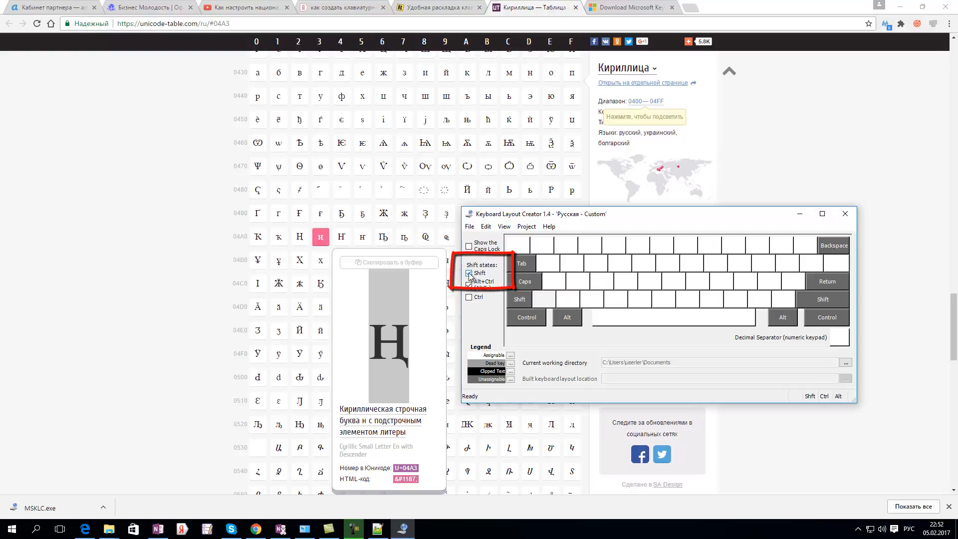
left_click(469, 285)
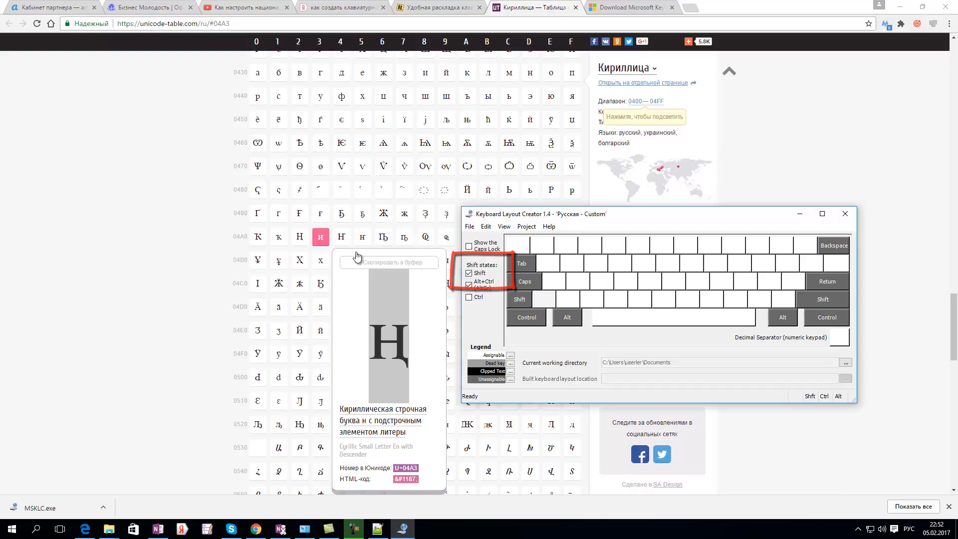
left_click(302, 242)
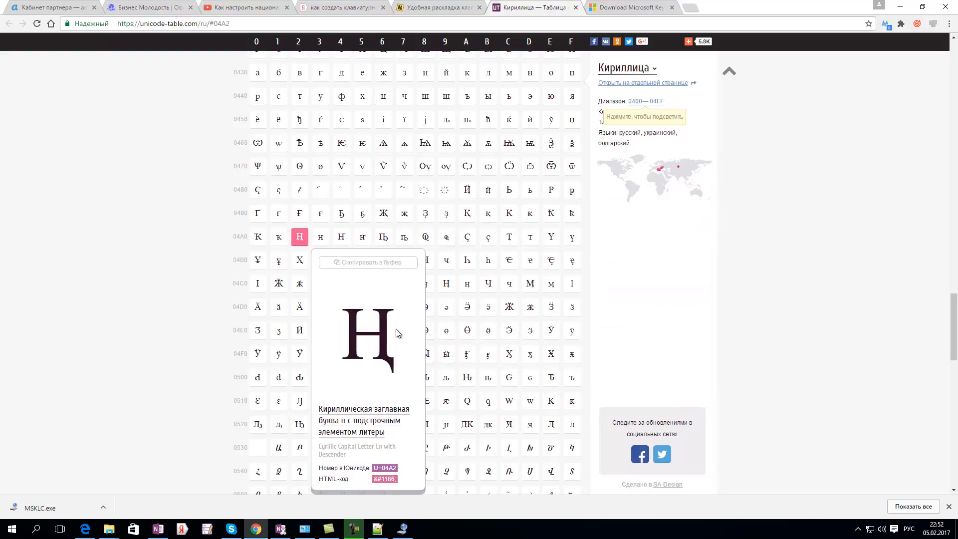
left_click_drag(401, 337, 359, 334)
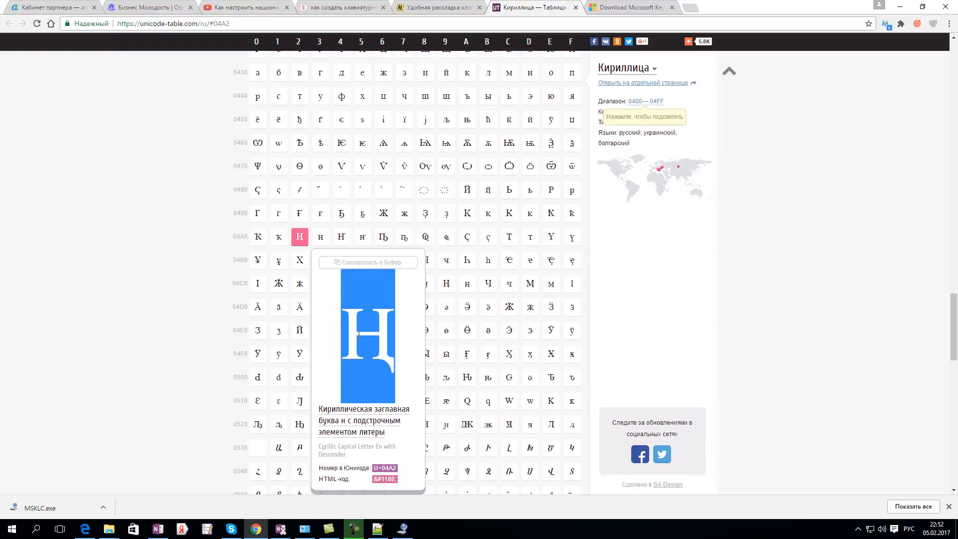
left_click(402, 529)
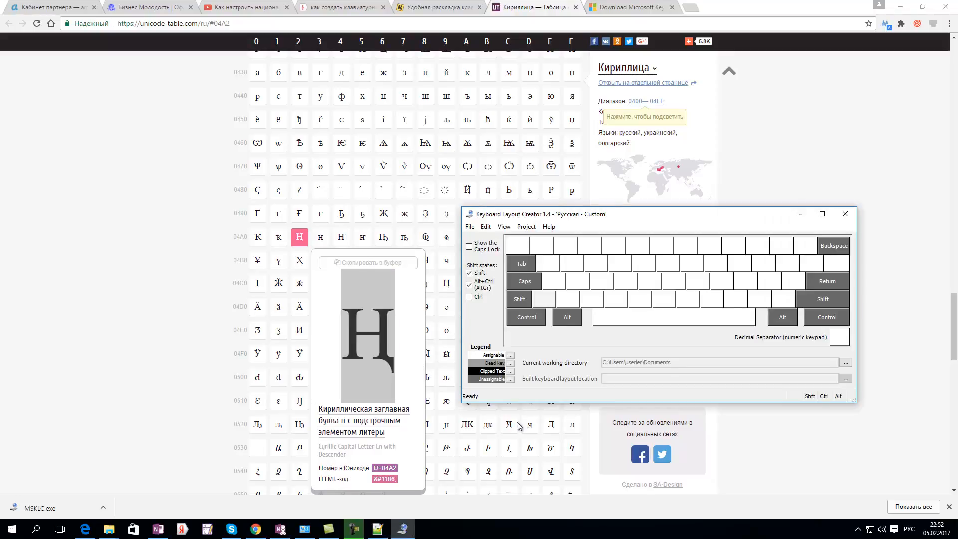
left_click(669, 269)
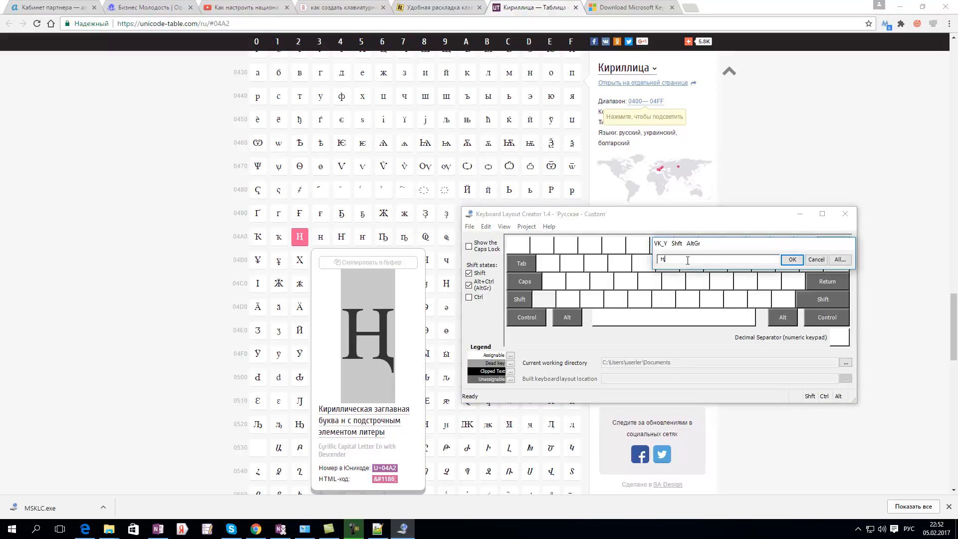
left_click(793, 260)
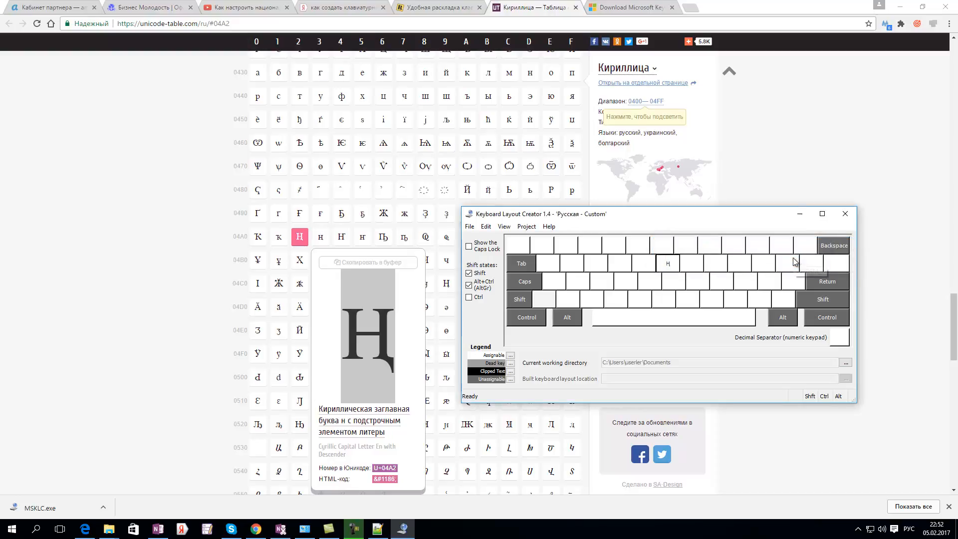
Step: Compare the VK_Y key's AltGr characters with and without the Shift state
left_click(469, 274)
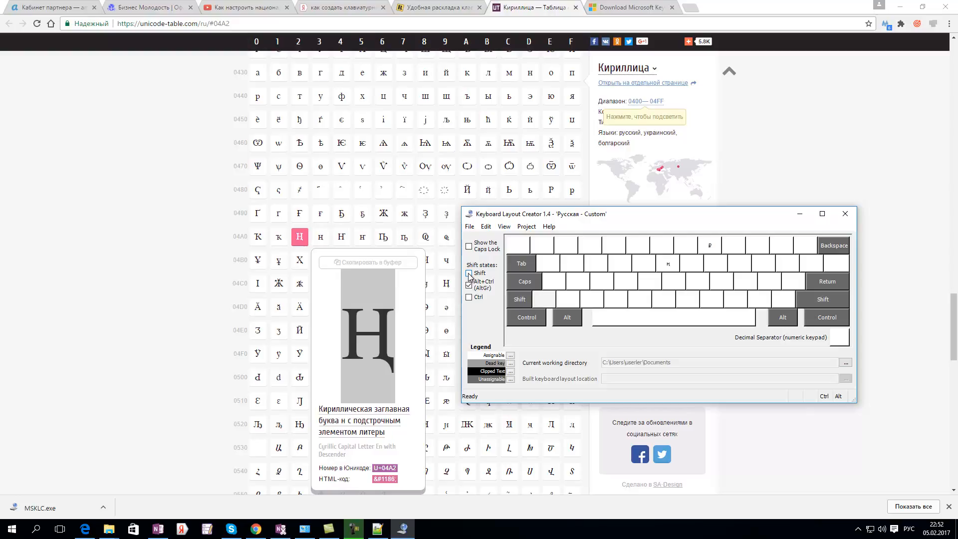
left_click(469, 274)
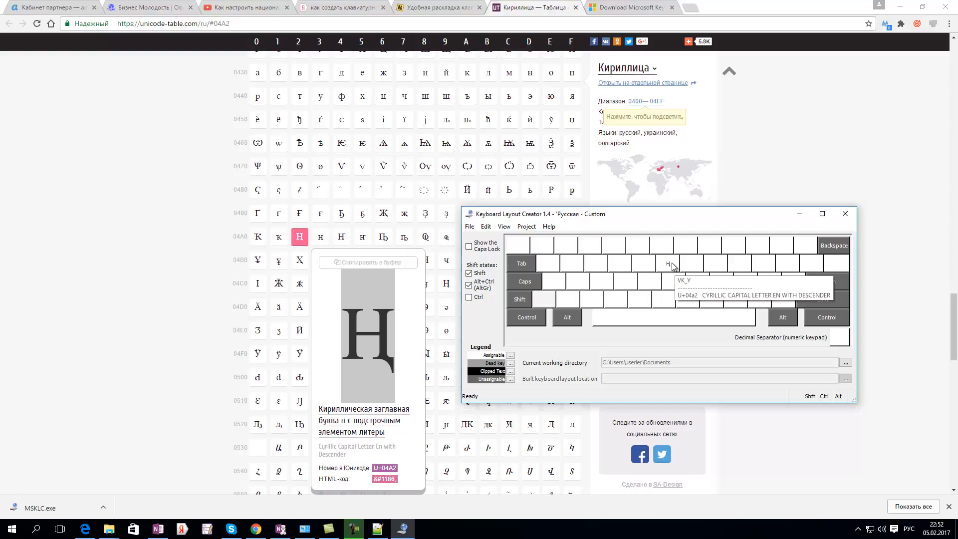
key("shift")
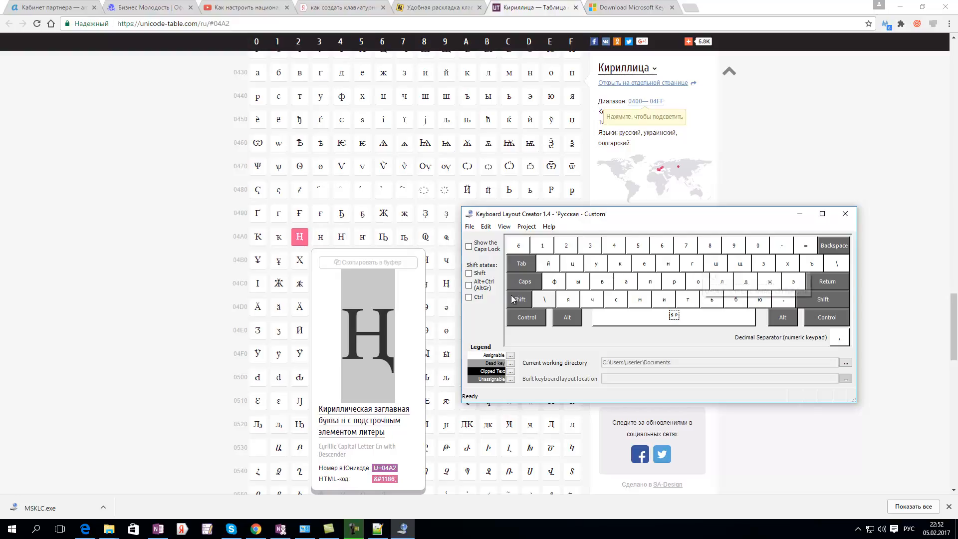
Step: Copy the small letter ғ (U+0493) from the Unicode table and assign it to AltGr on the VK_U key
left_click(470, 286)
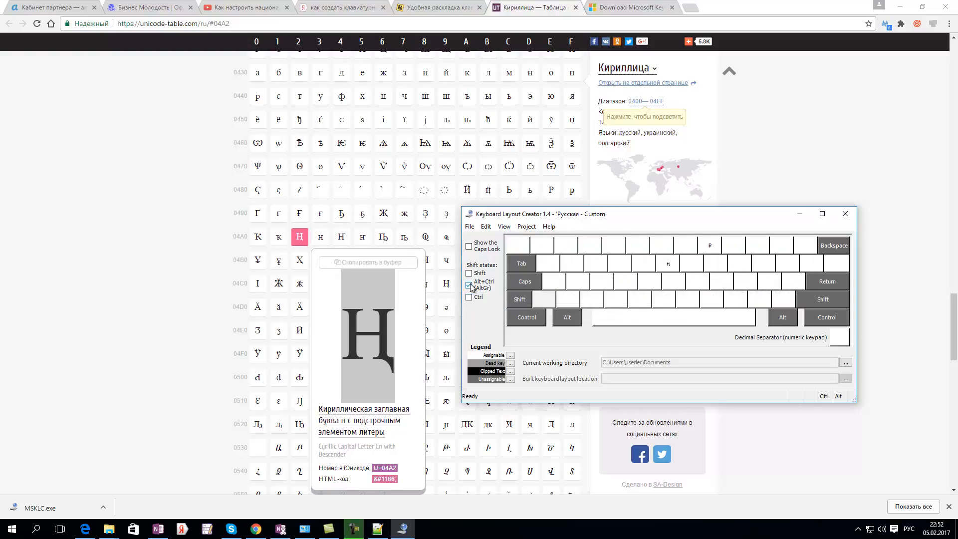
left_click(690, 261)
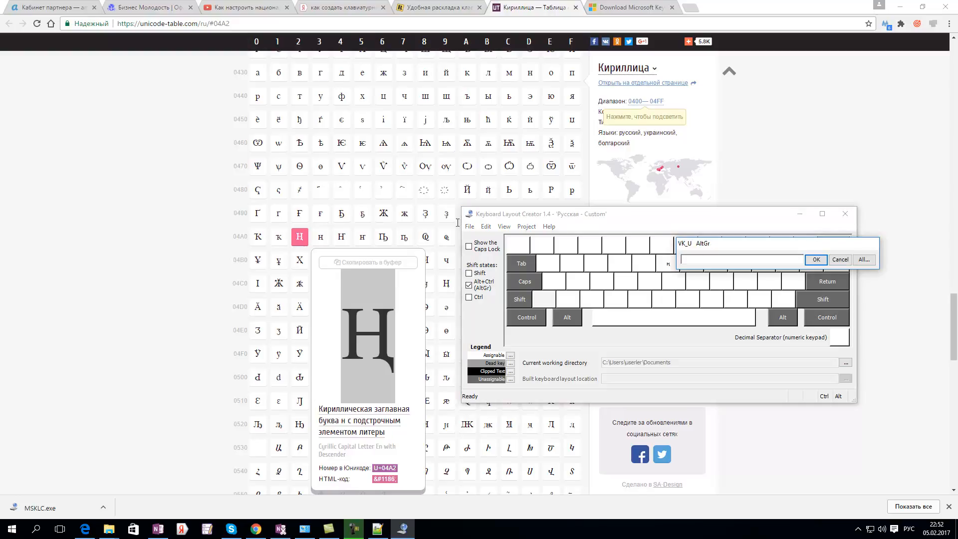
left_click(320, 241)
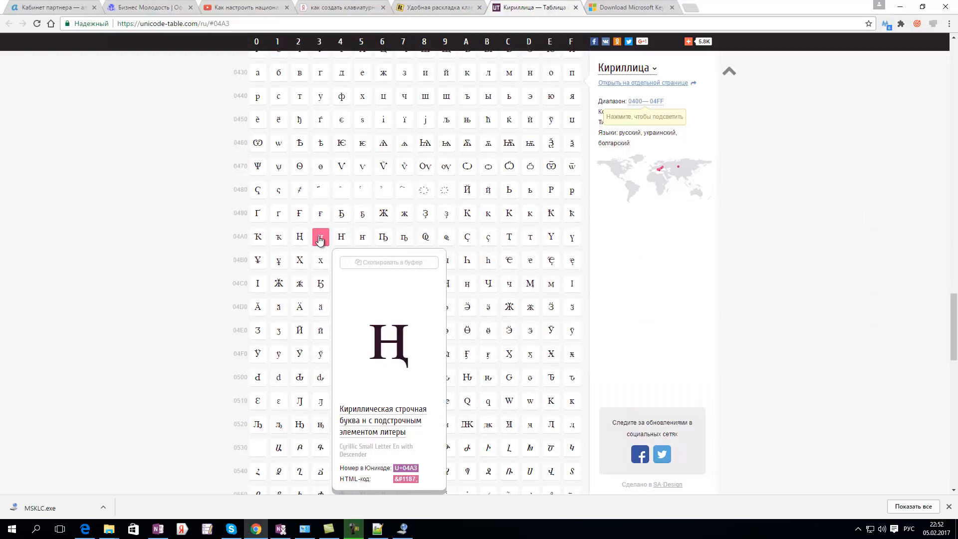
left_click(324, 217)
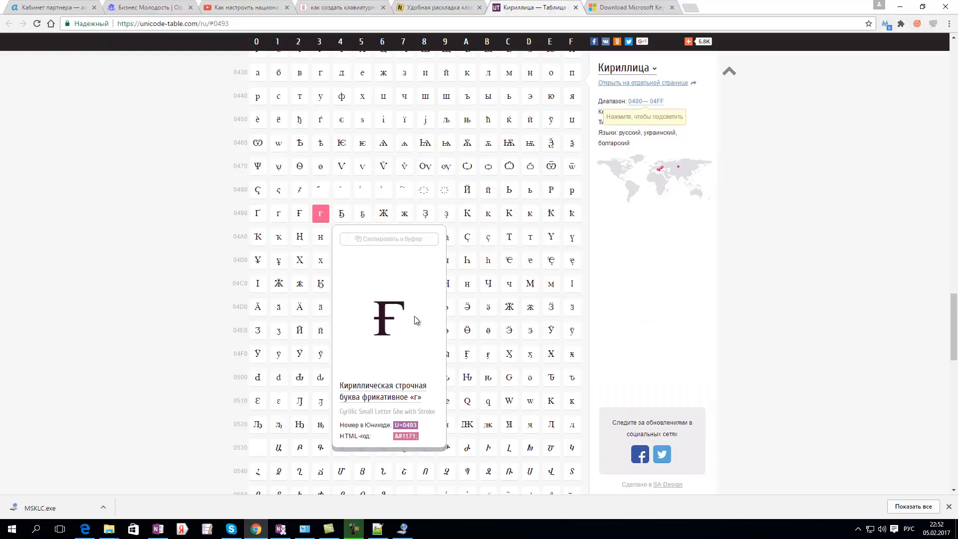
left_click_drag(414, 317, 382, 316)
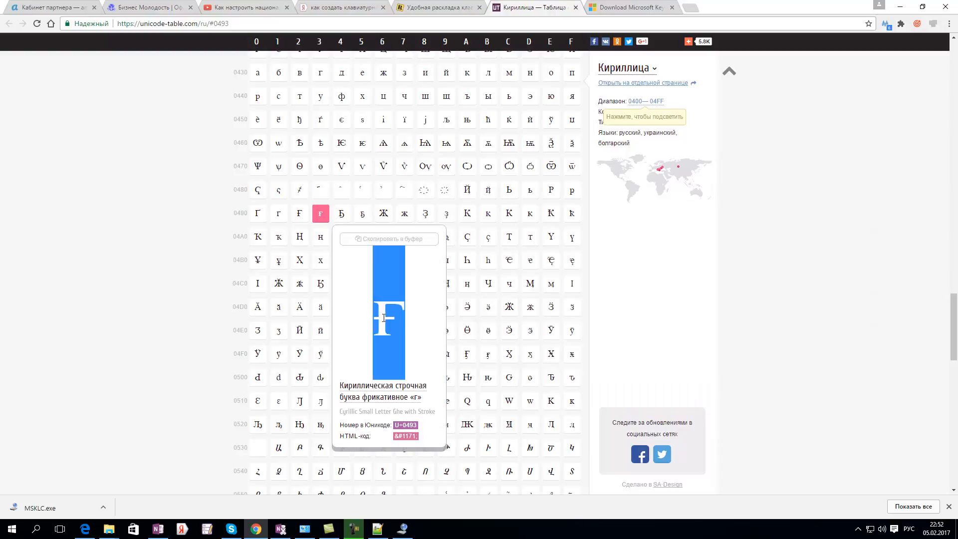
left_click(404, 530)
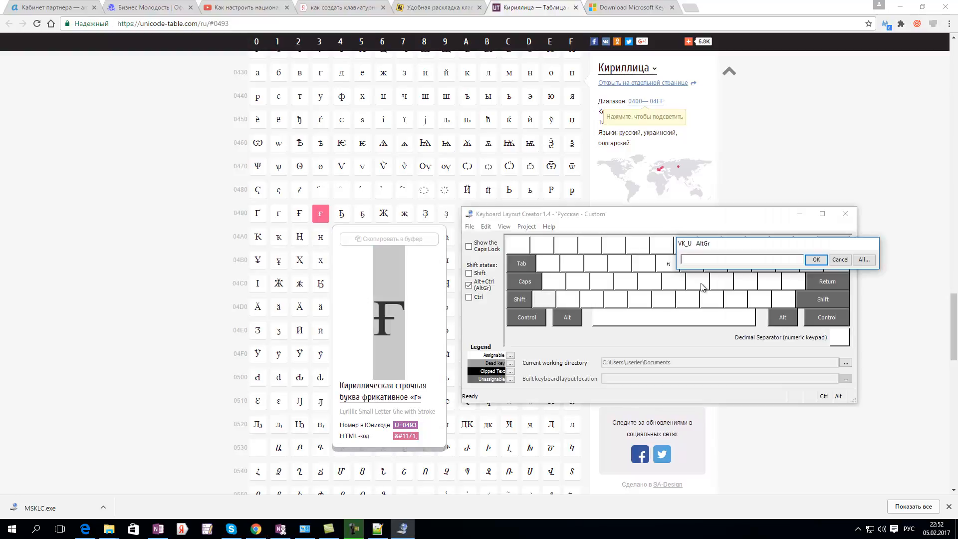
left_click(817, 260)
key("shift")
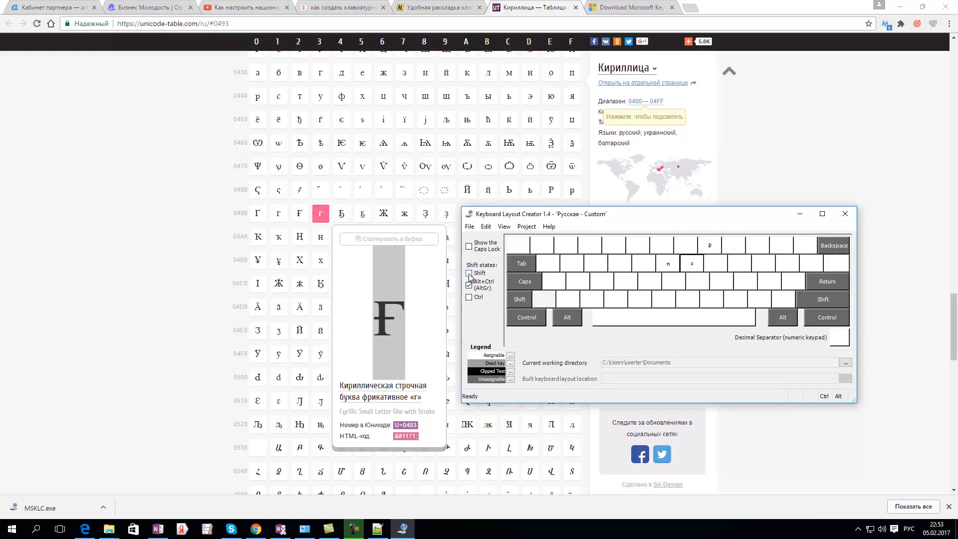
Step: Copy the capital letter Ғ (U+0492) from the Unicode table and assign it to Shift+AltGr on the VK_U key
left_click(697, 267)
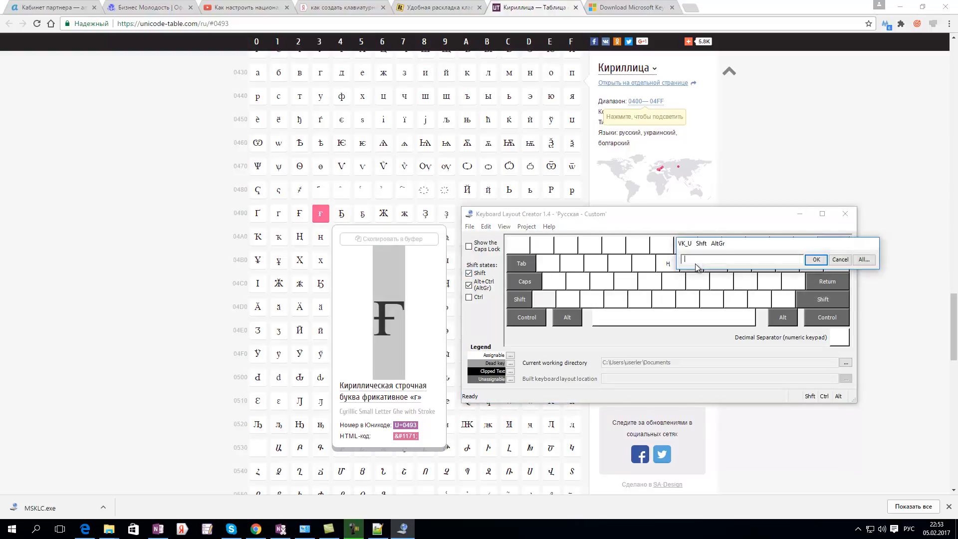
left_click(302, 215)
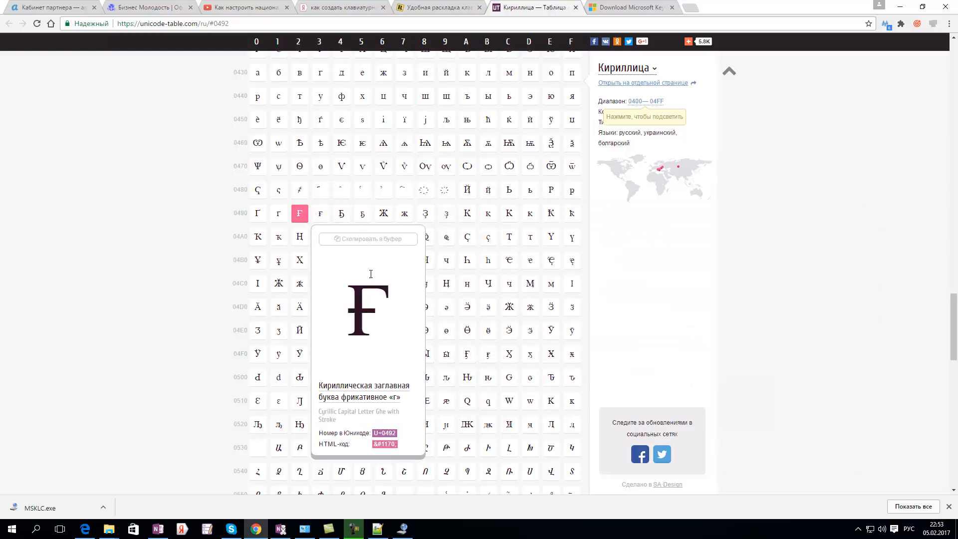
left_click_drag(371, 300, 352, 306)
key("ctrl+c")
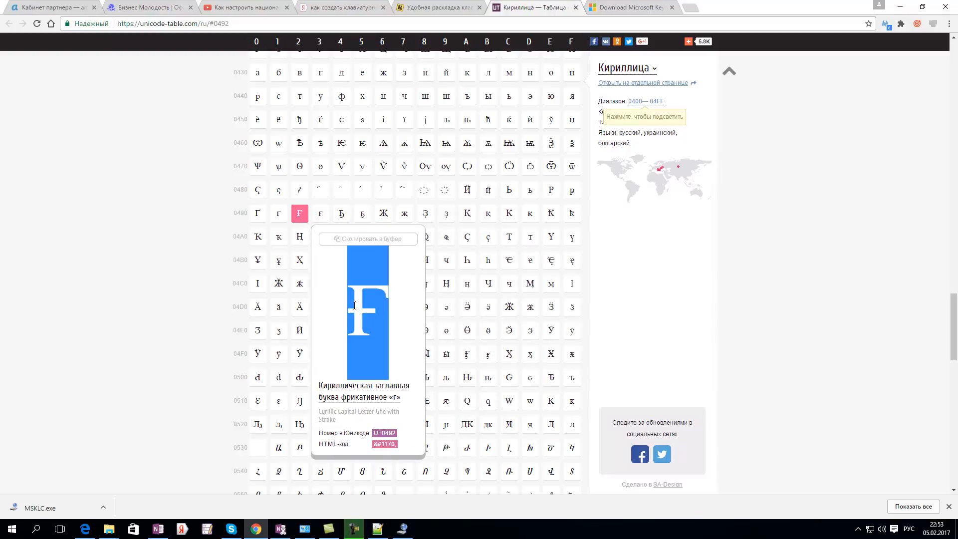
left_click(403, 529)
key("ctrl+v")
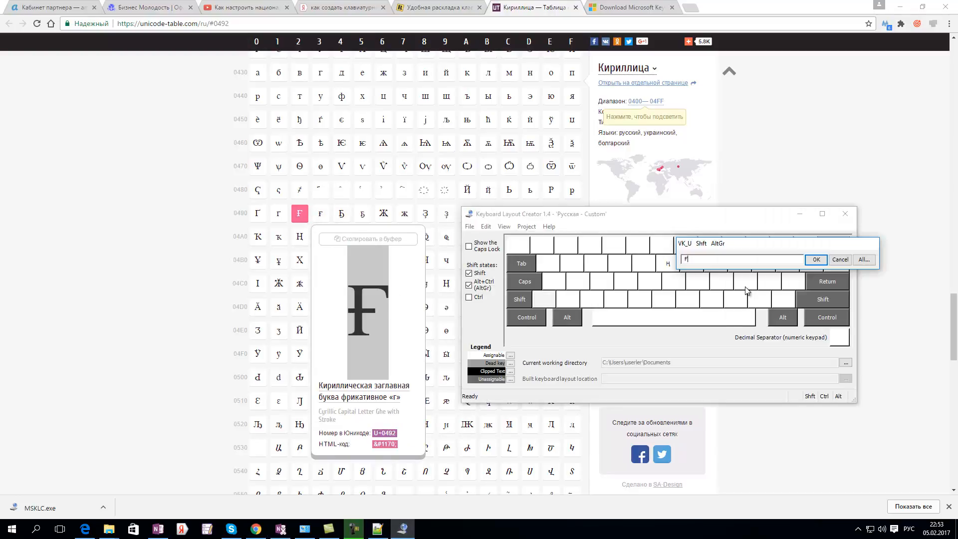
left_click(817, 259)
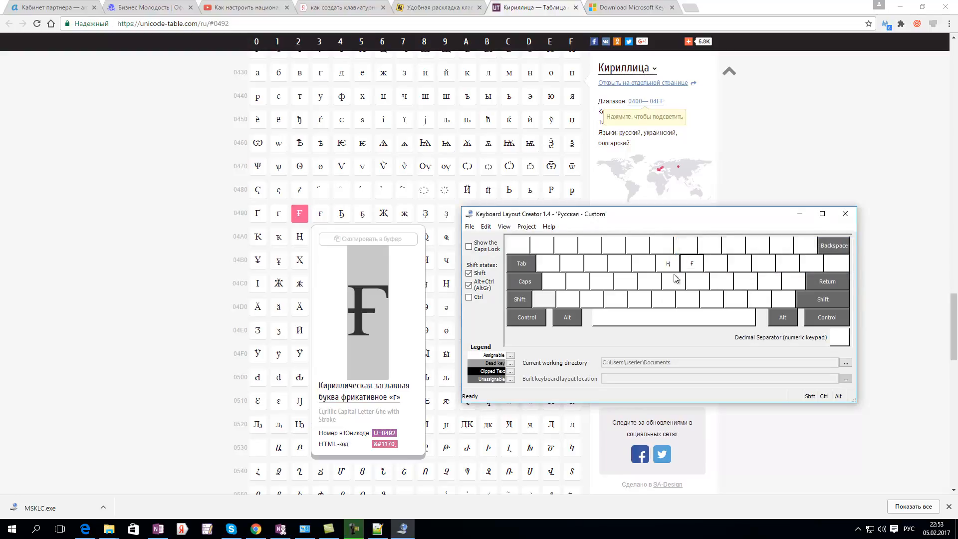
left_click(469, 273)
left_click(469, 273)
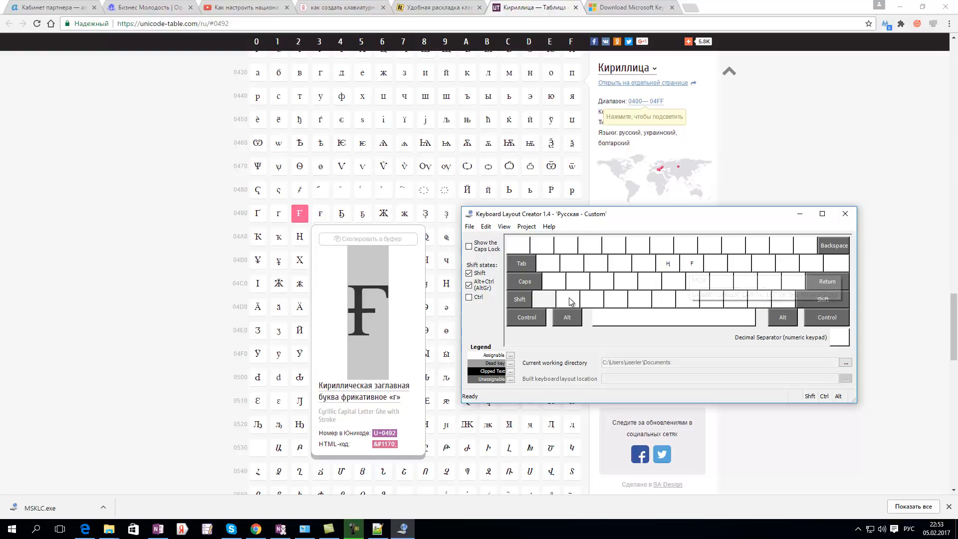
Step: Show the layout without any shift states and check the base character of the VK_X key
left_click(469, 284)
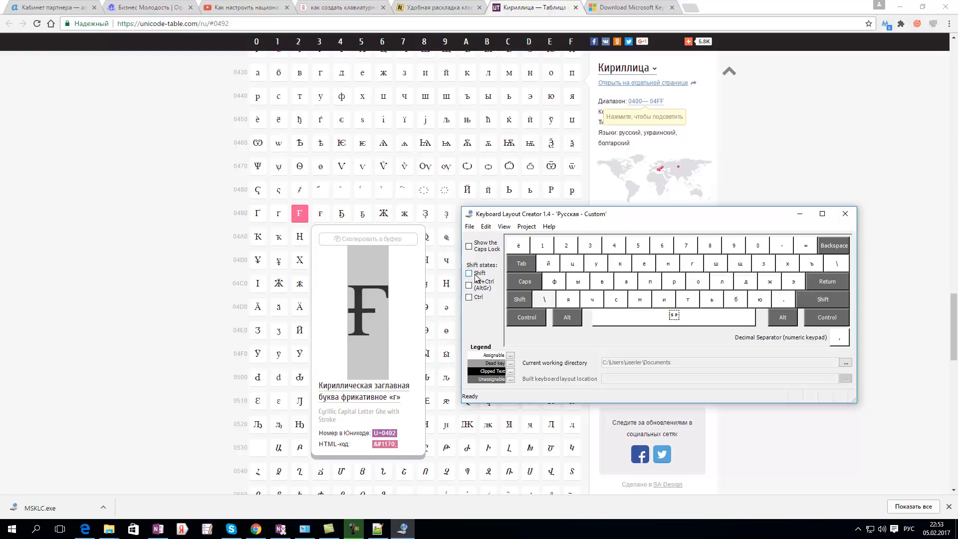
left_click(469, 274)
left_click(593, 301)
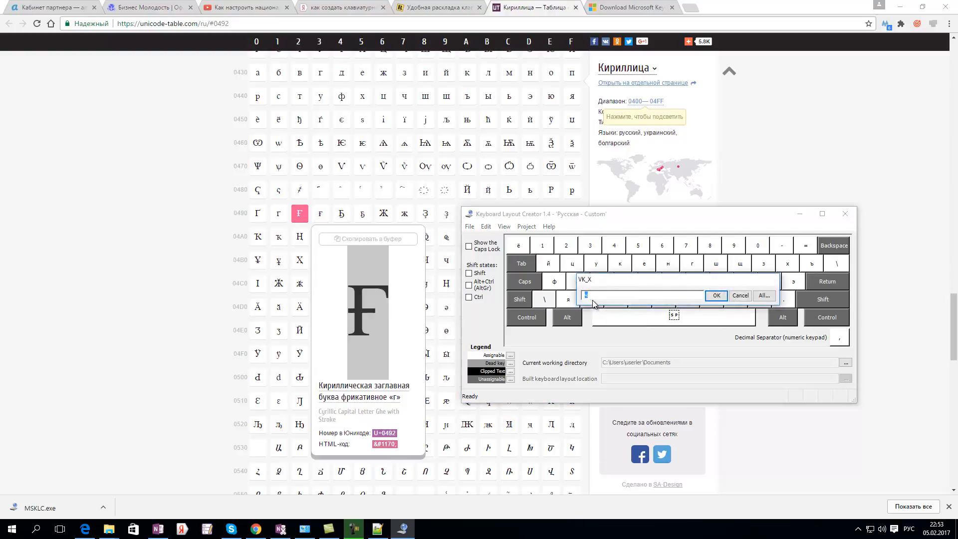
left_click(741, 296)
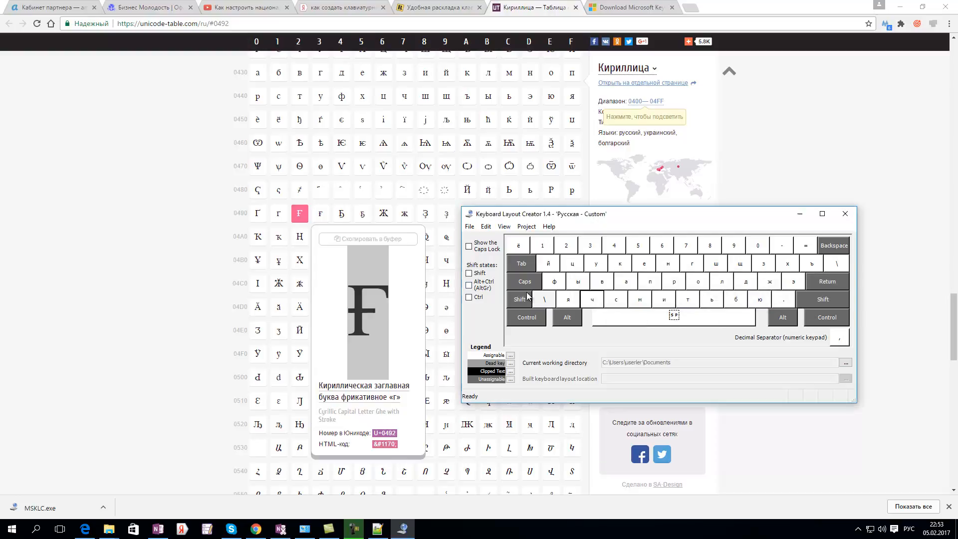
Step: Copy the small letter ҷ (U+04B7) from the Unicode table and assign it to AltGr on the VK_X key
left_click(468, 285)
left_click(594, 300)
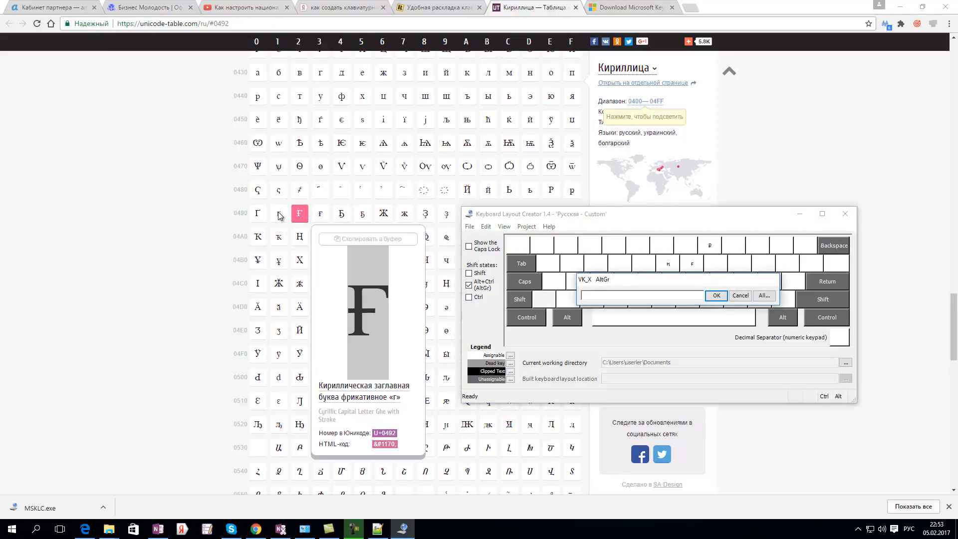
left_click(339, 192)
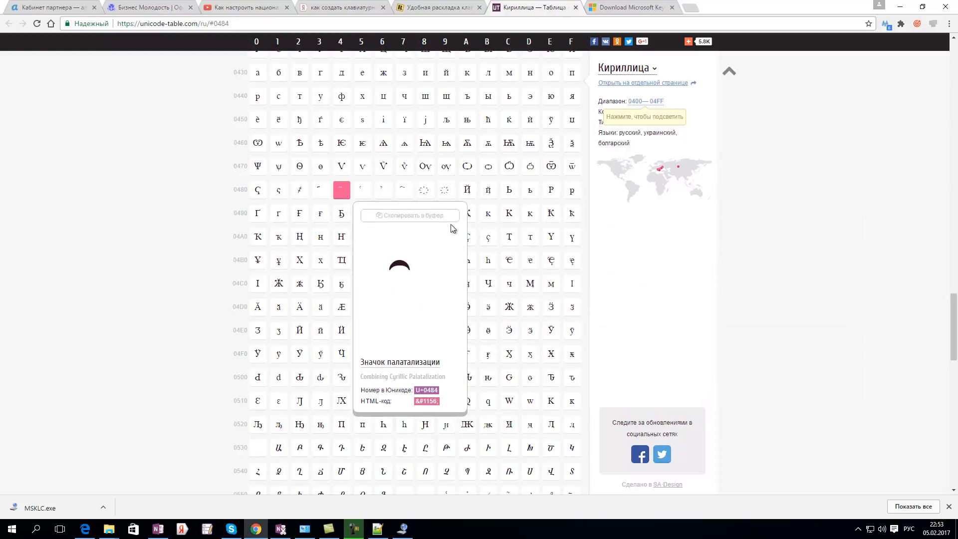
left_click(504, 249)
scroll(502, 250, "down", 1)
scroll(502, 250, "up", 1)
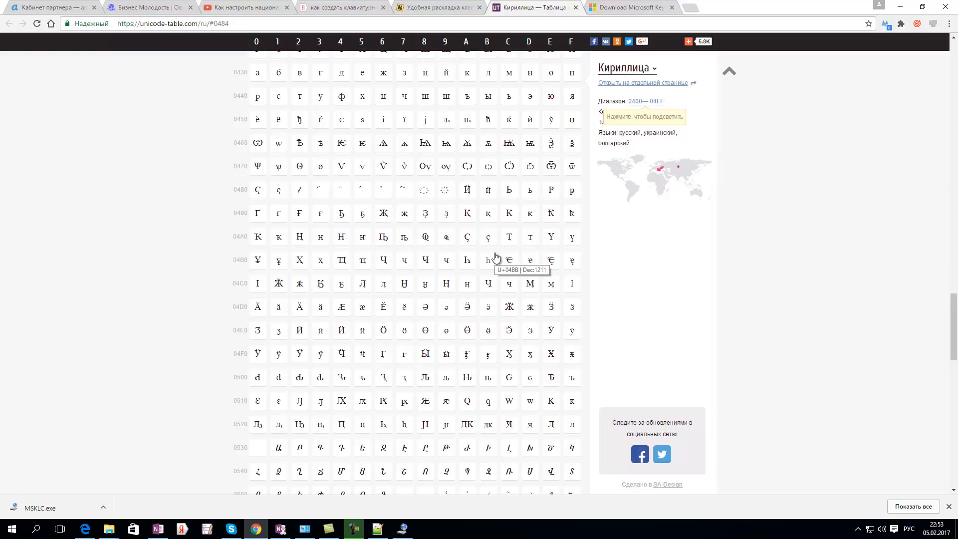
left_click(408, 266)
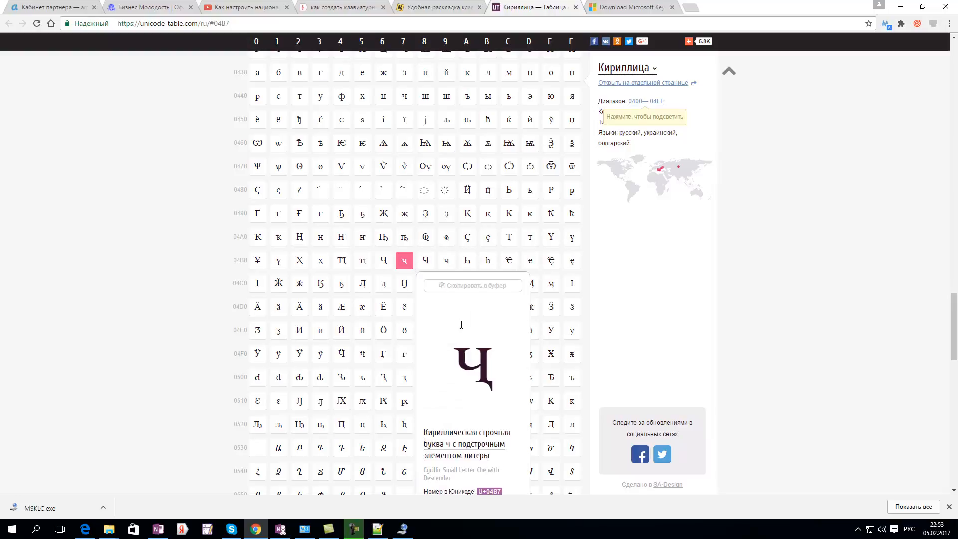
double_click(468, 367)
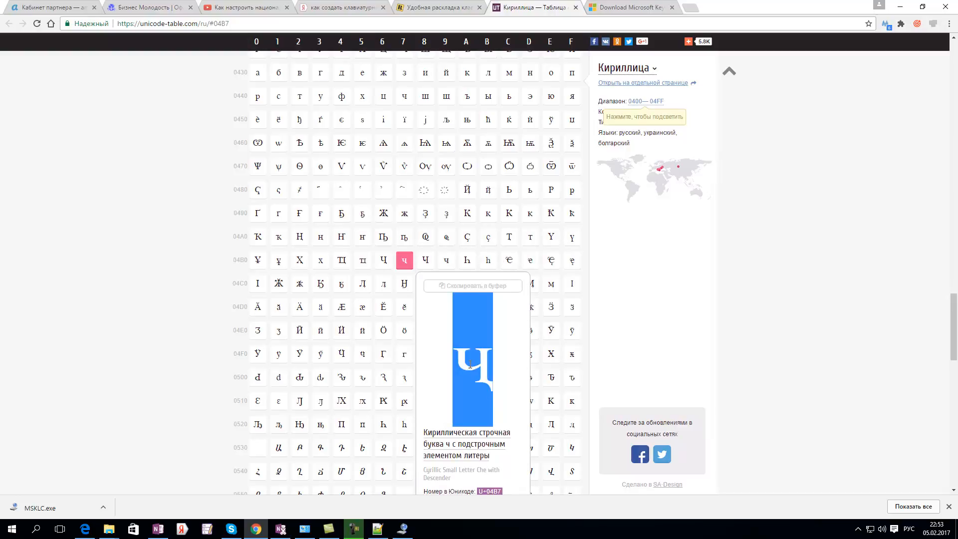
left_click(403, 530)
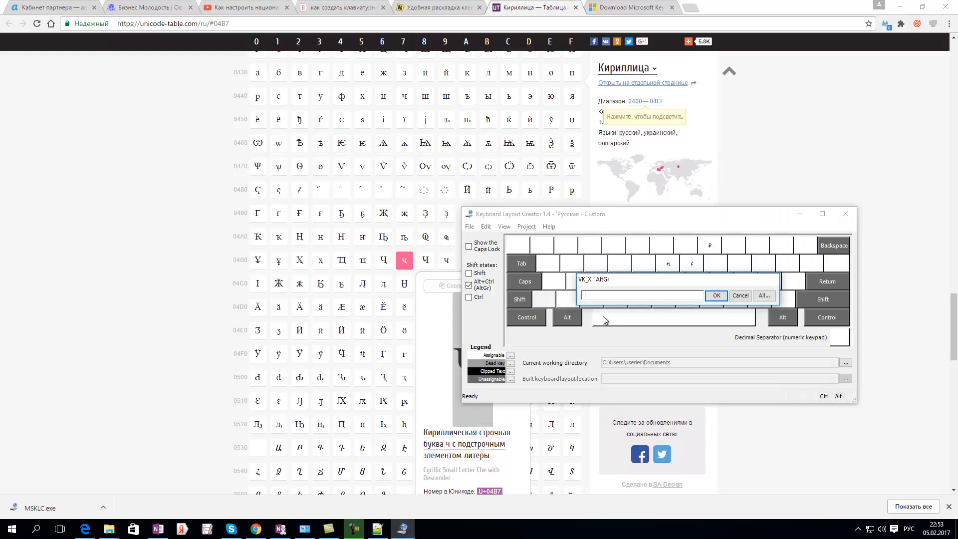
left_click(717, 296)
Step: Add the Shift state to AltGr and assign the capital letter Ҷ (U+04B6), copied from the Unicode table, to the VK_X key
left_click(469, 274)
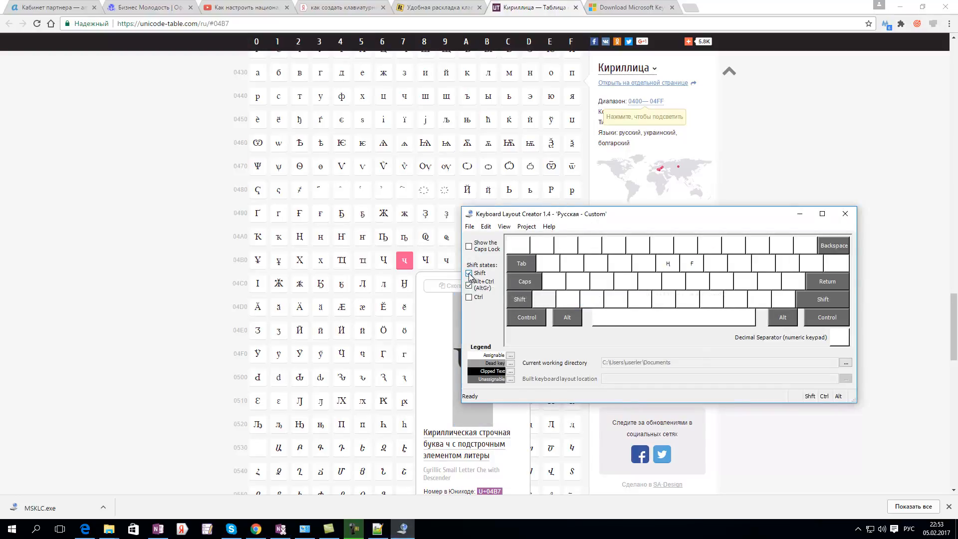
left_click(590, 302)
left_click(388, 264)
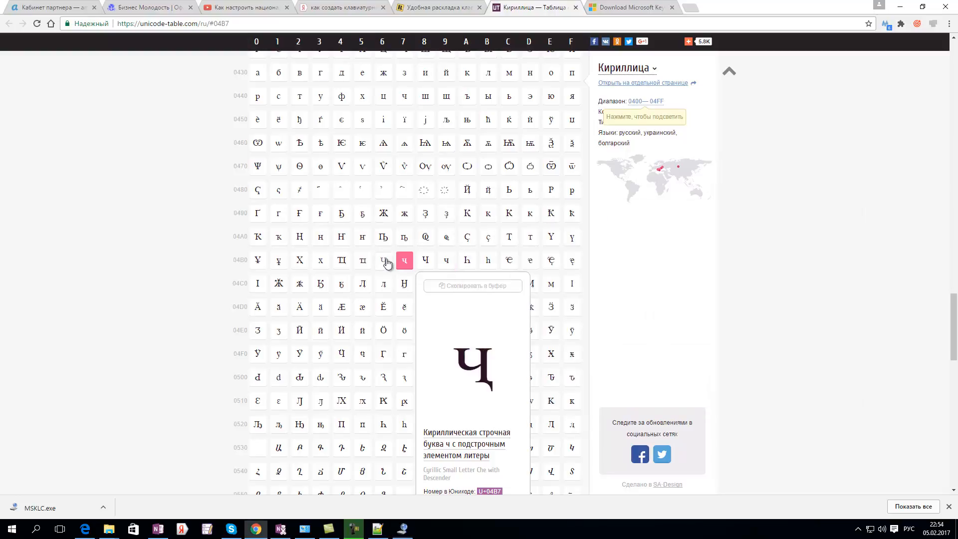
left_click_drag(483, 354, 439, 353)
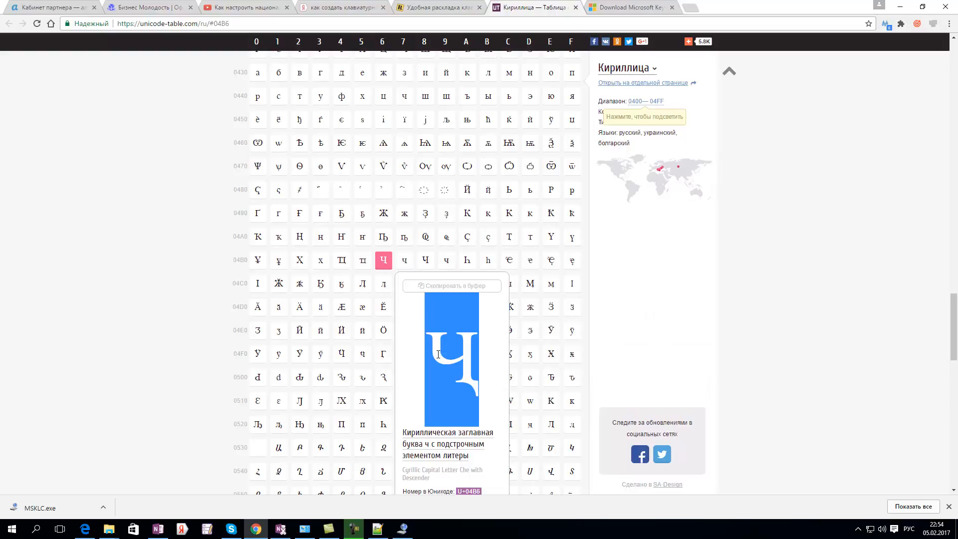
left_click(402, 529)
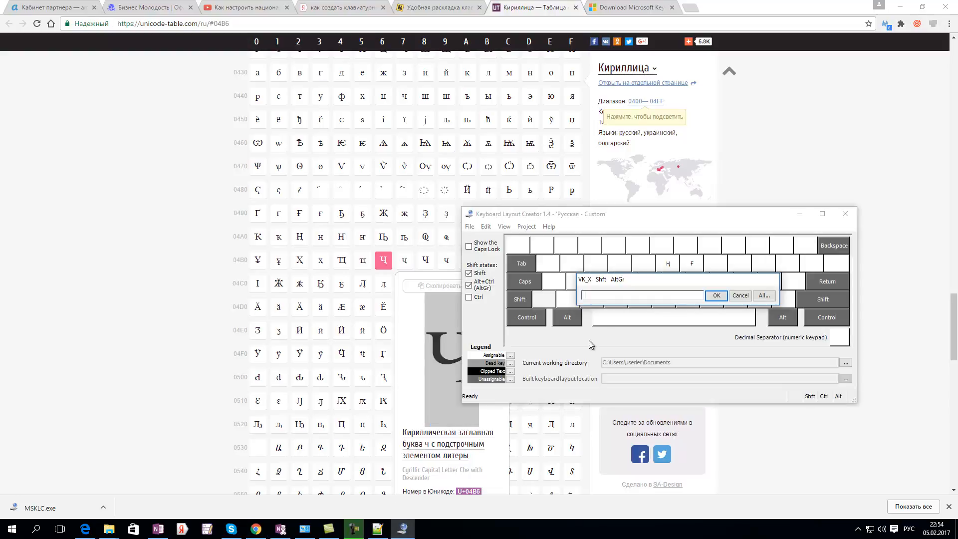
left_click(717, 296)
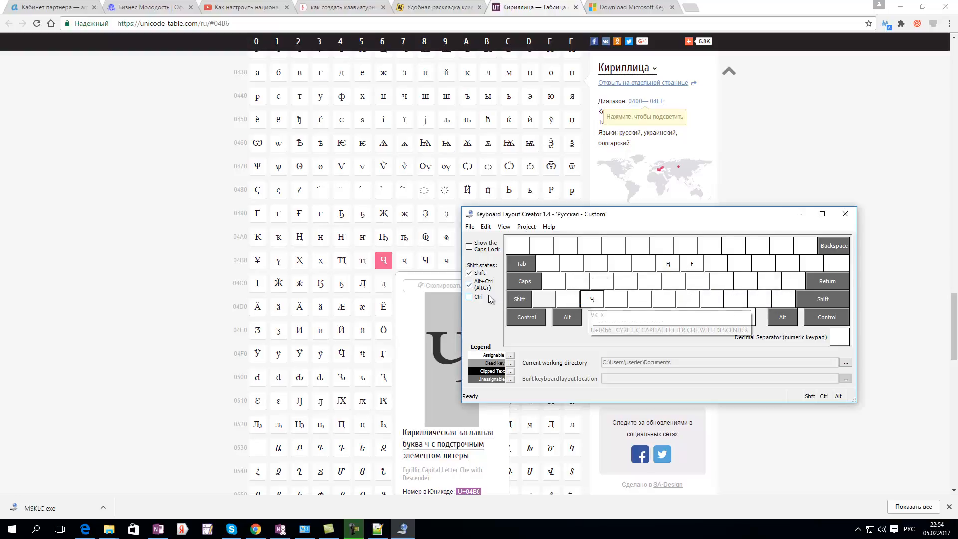
Step: Turn off the Shift and AltGr states and check the base character of the VK_J key
left_click(469, 287)
left_click(470, 287)
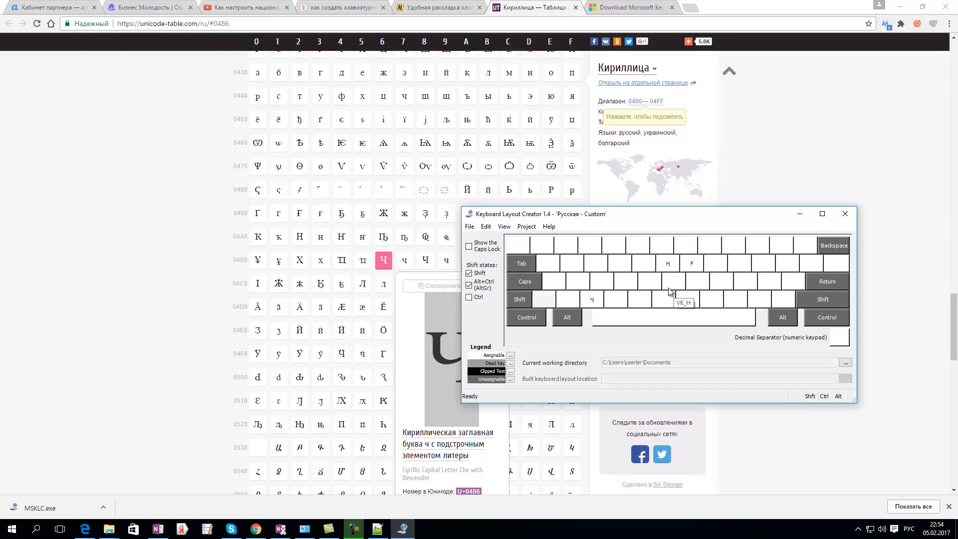
left_click(469, 285)
left_click(469, 273)
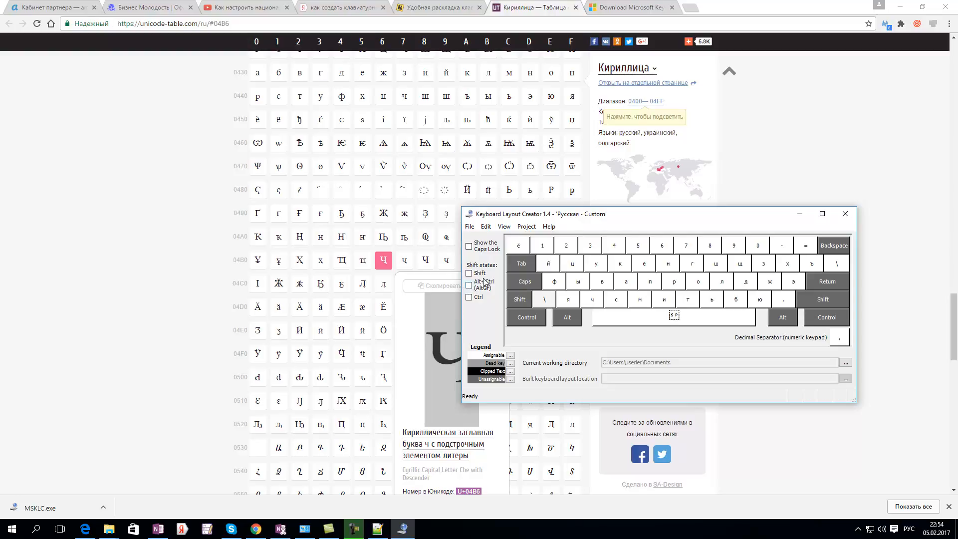
left_click(699, 282)
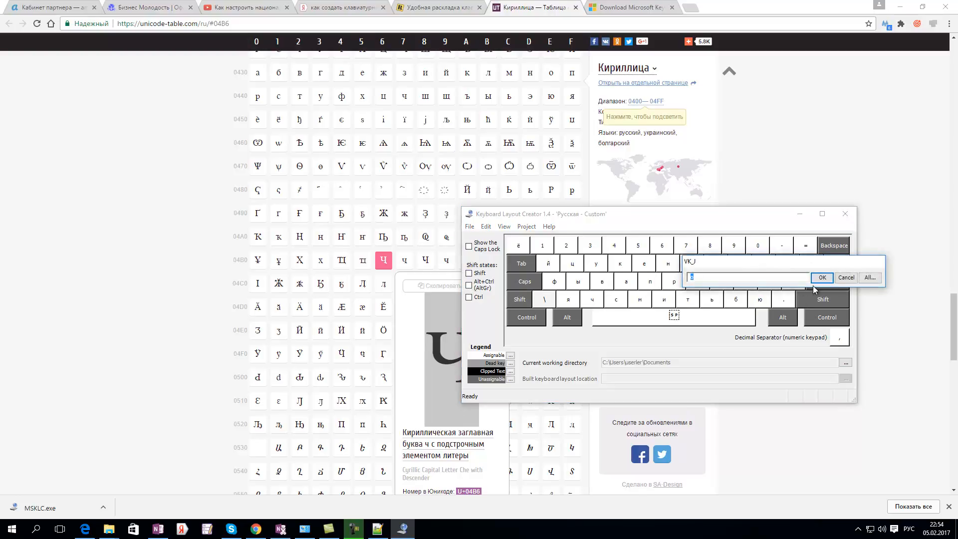
left_click(847, 278)
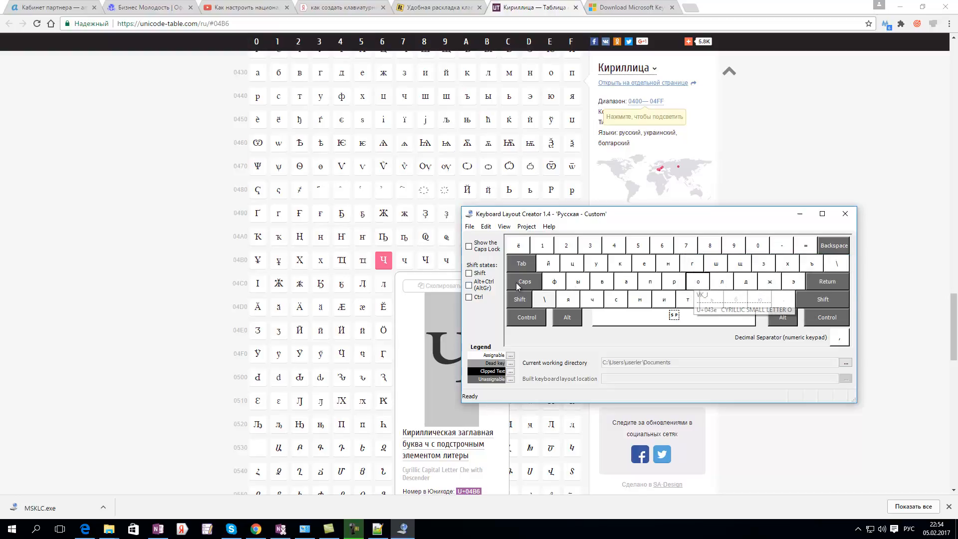
Step: Copy the small letter ӧ (U+04E7) from the Unicode table and assign it to AltGr on the VK_J key
left_click(470, 286)
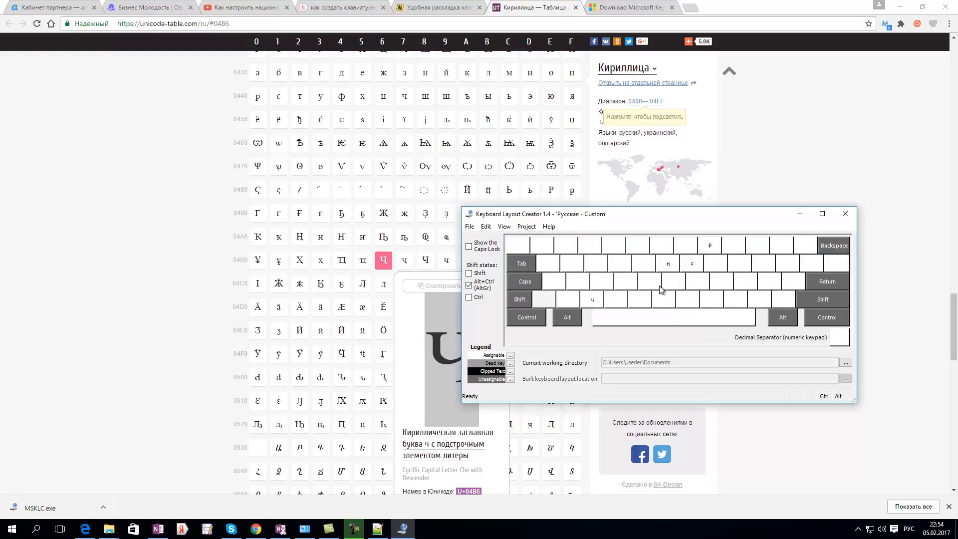
left_click(701, 283)
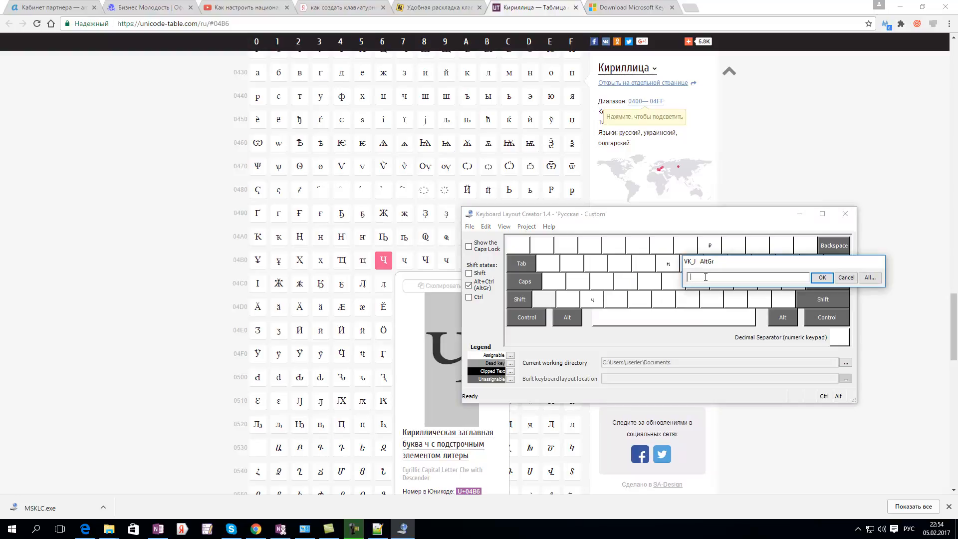
left_click(338, 289)
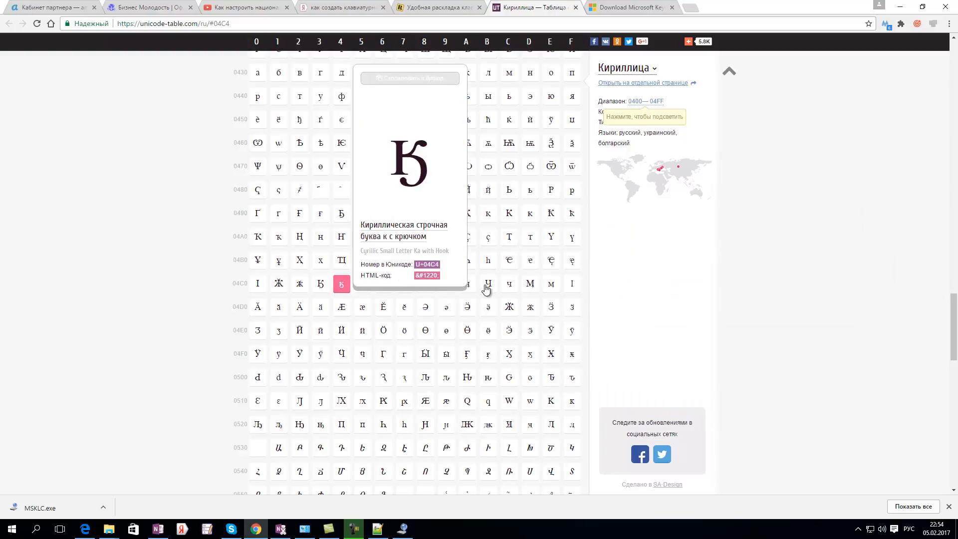
left_click(405, 334)
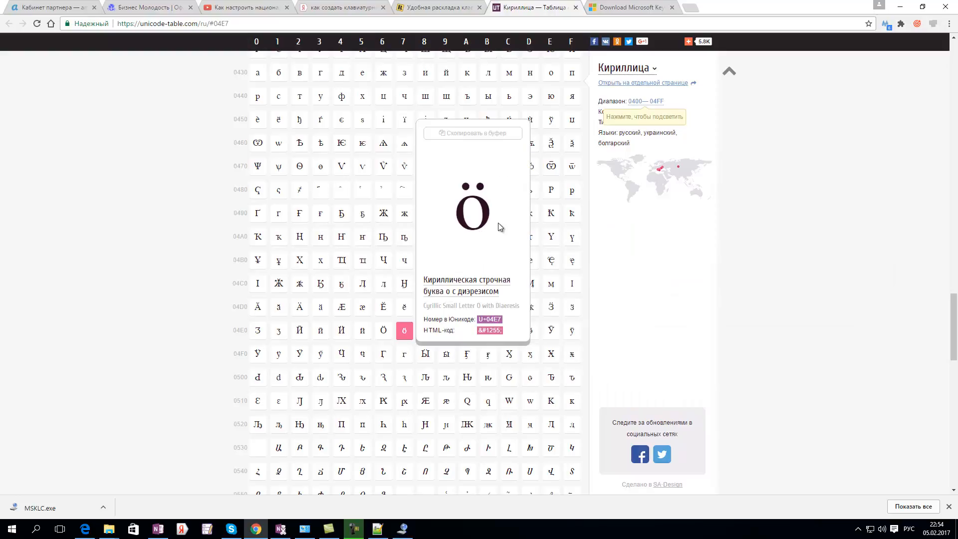
double_click(466, 223)
key("ctrl+c")
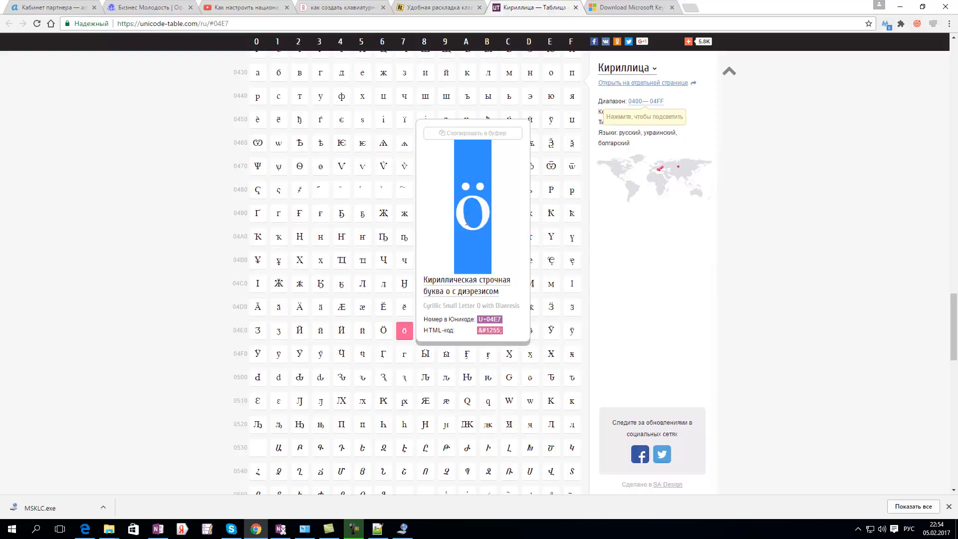
left_click(403, 529)
key("ctrl+v")
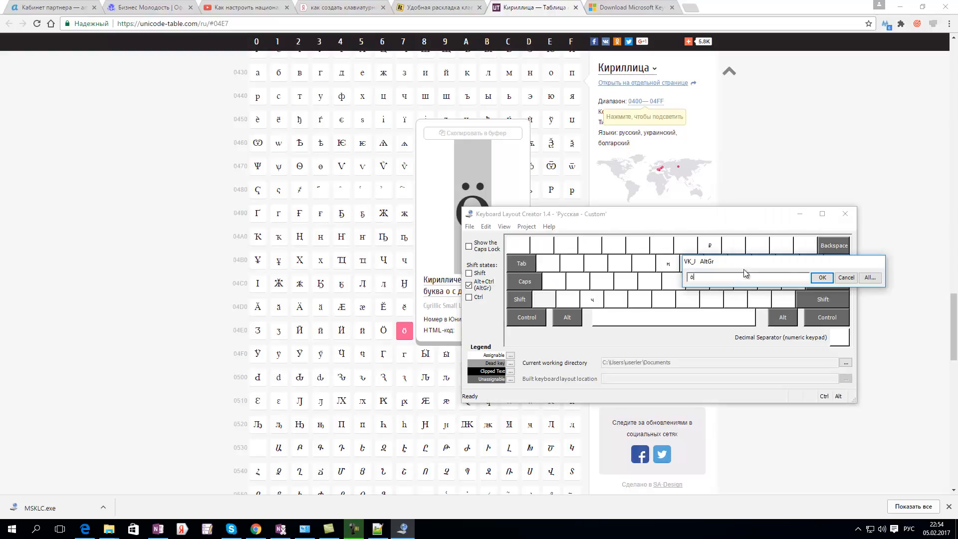
left_click(822, 278)
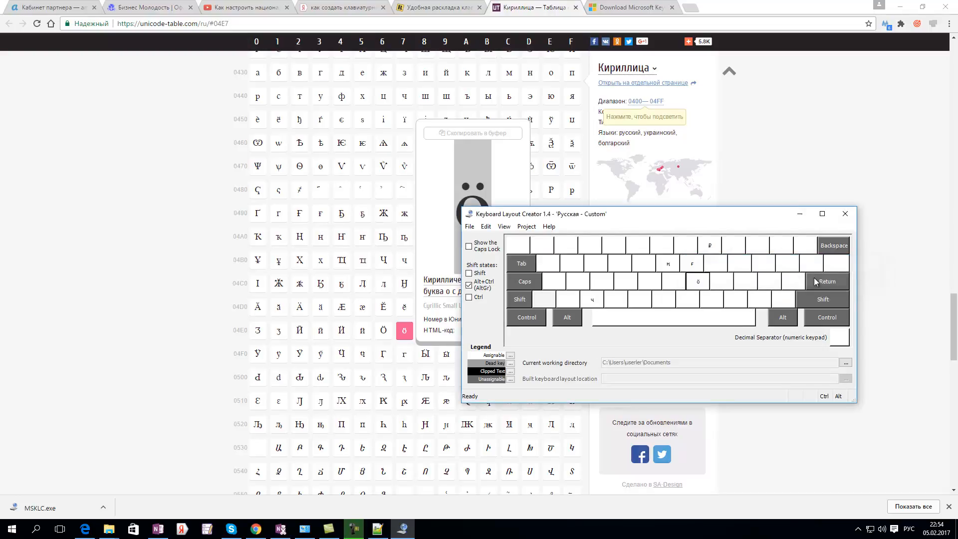
Step: Add the Shift state to AltGr and assign the capital letter Ӧ (U+04E6), copied from the Unicode table, to the VK_J key
left_click(469, 273)
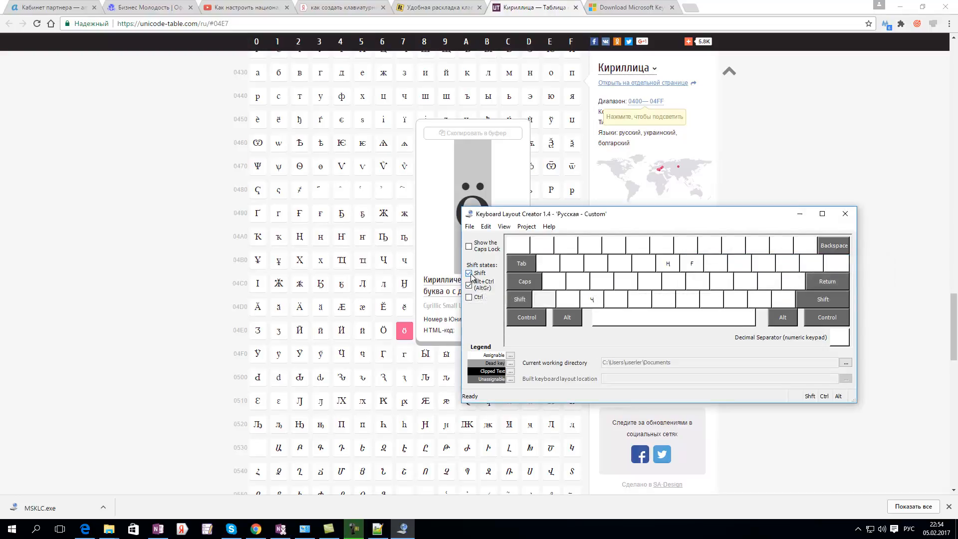
left_click(698, 280)
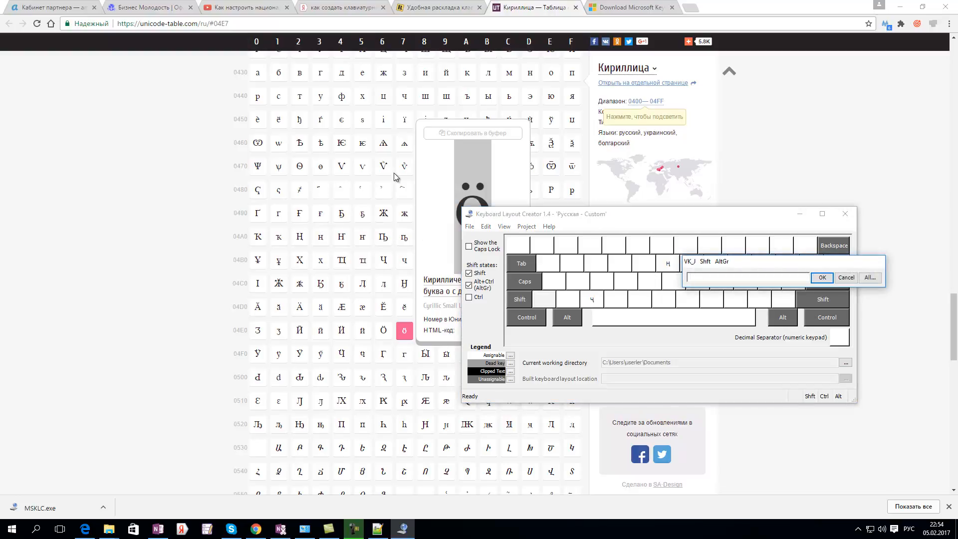
left_click(384, 213)
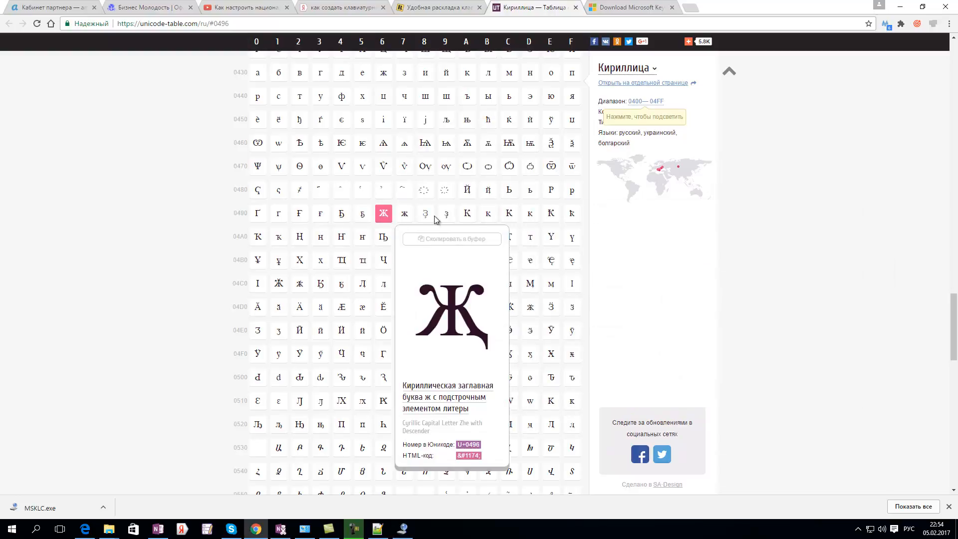
left_click(484, 214)
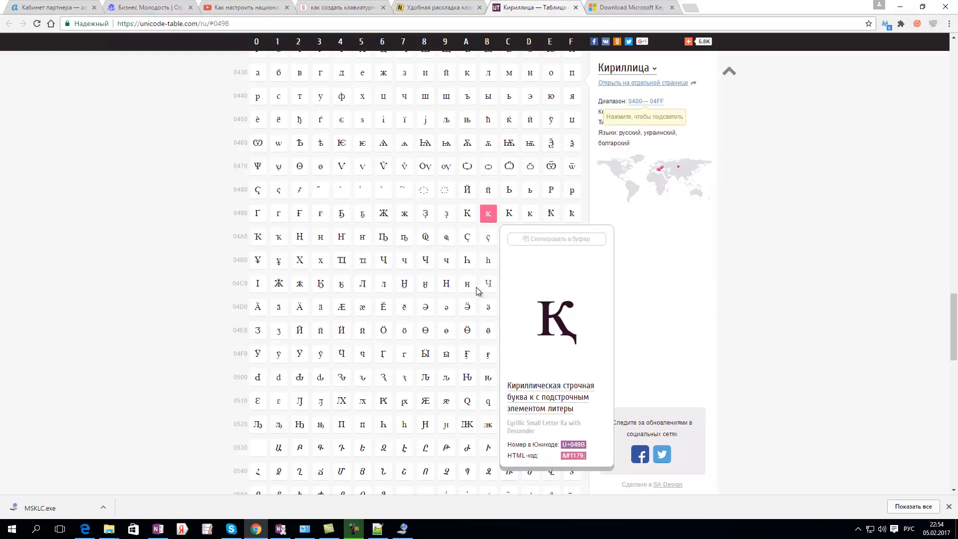
left_click(384, 332)
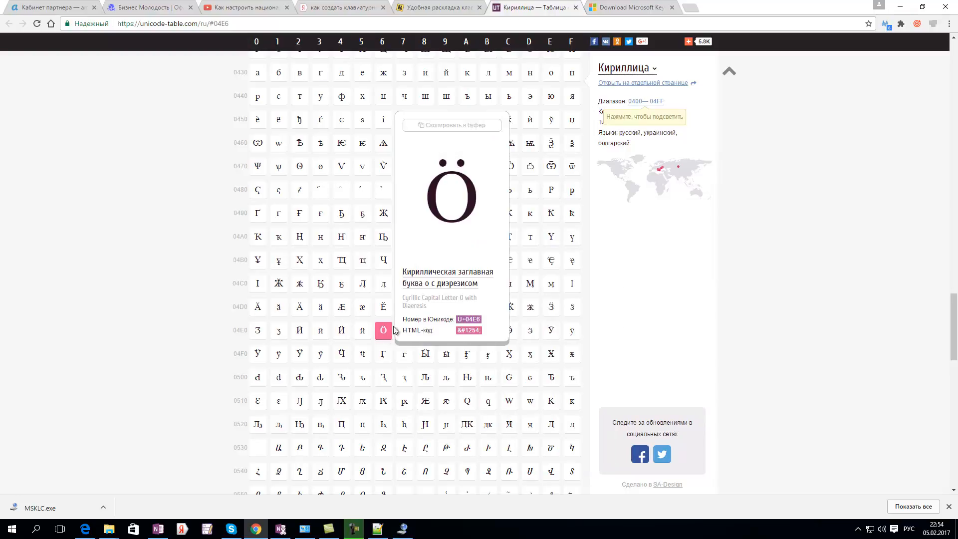
double_click(445, 217)
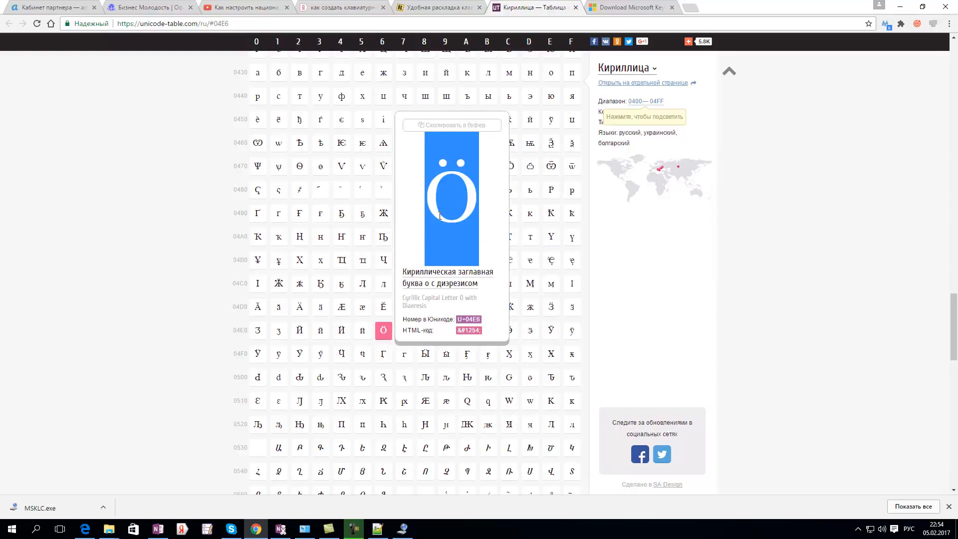
key("ctrl+c")
left_click(402, 529)
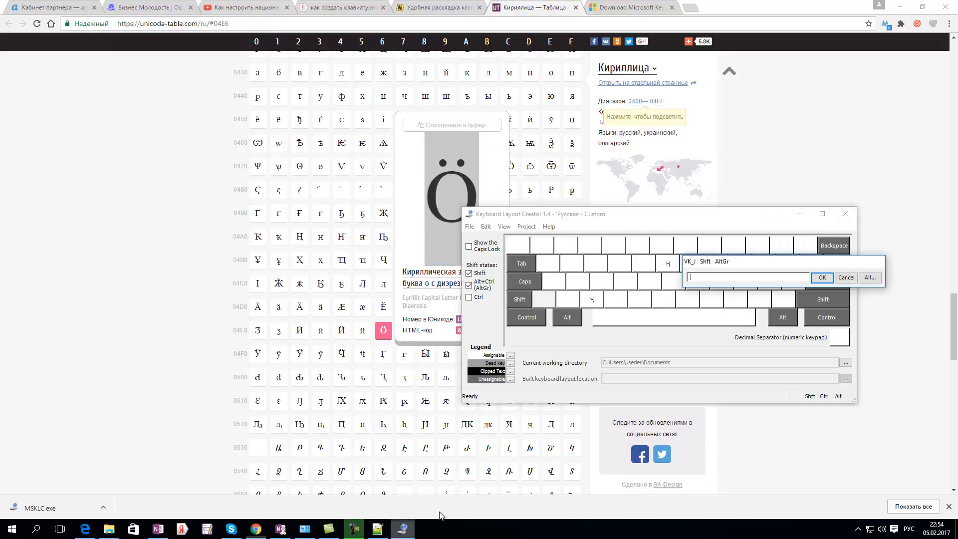
key("ctrl+v")
left_click(821, 279)
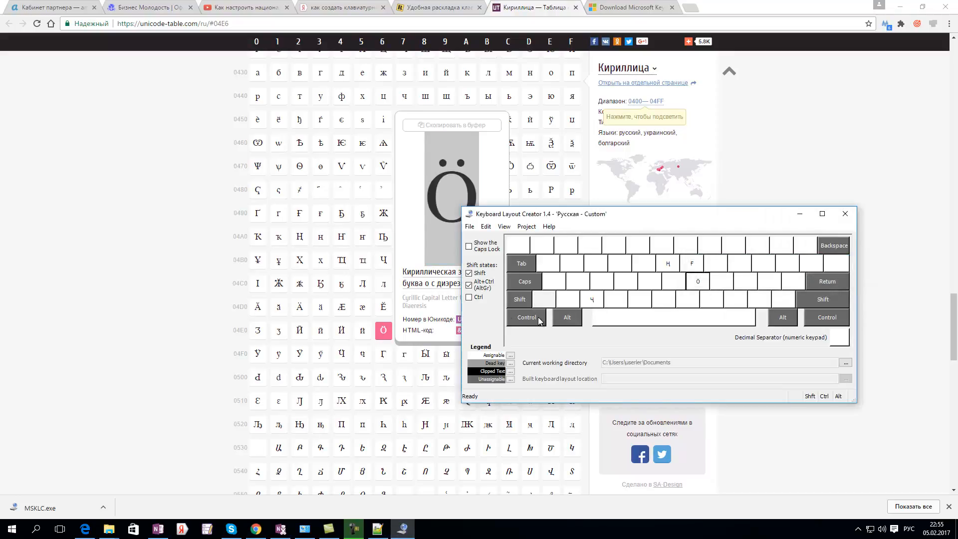
Step: Copy the small letter ӱ (U+04F1) from the Unicode table and assign it to AltGr on the VK_E key
left_click(469, 274)
left_click(469, 273)
left_click(469, 285)
left_click(597, 264, "ctrl+alt")
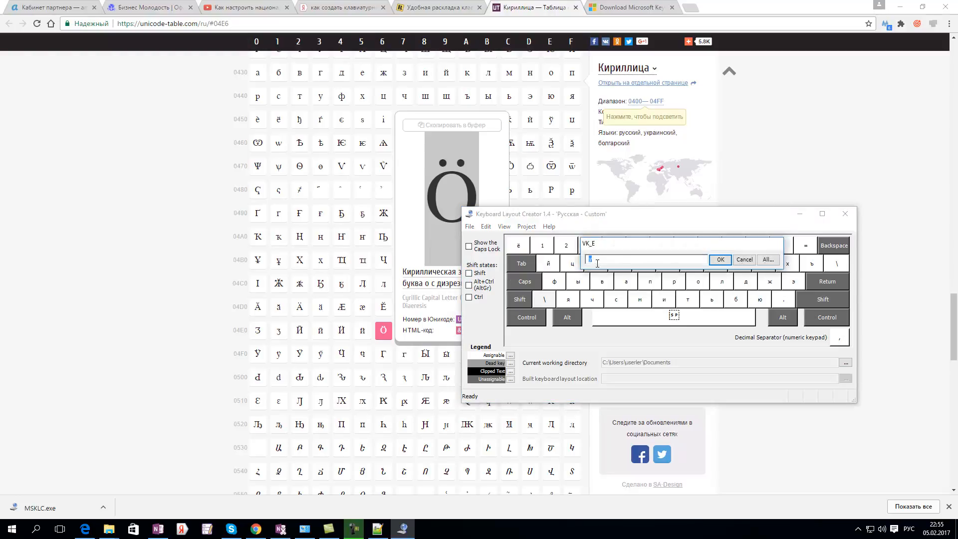
left_click(383, 260)
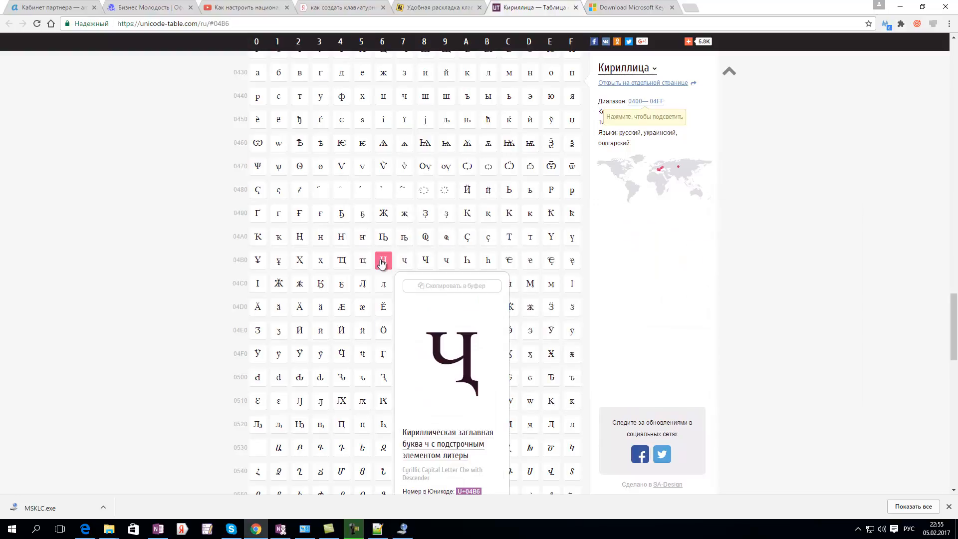
scroll(488, 243, "down", 1)
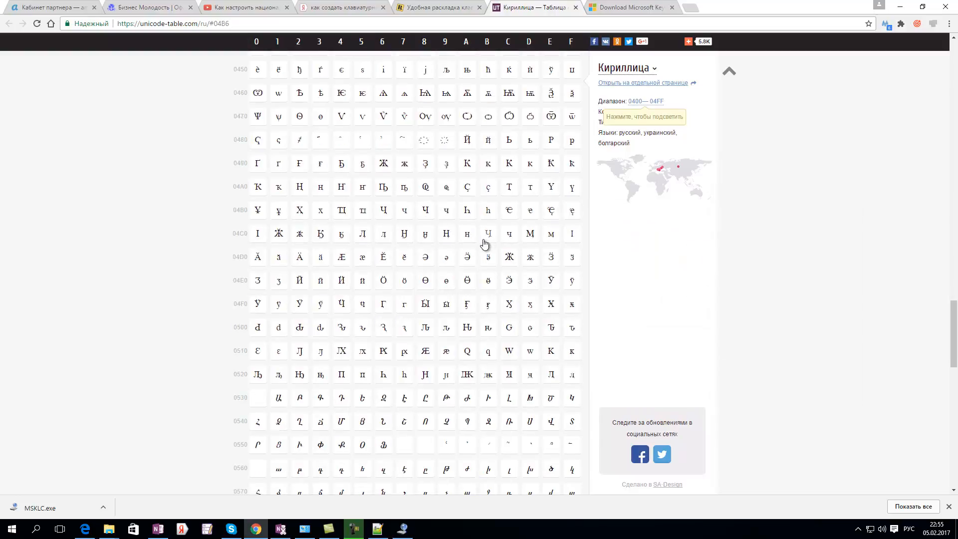
left_click(277, 306)
double_click(335, 205)
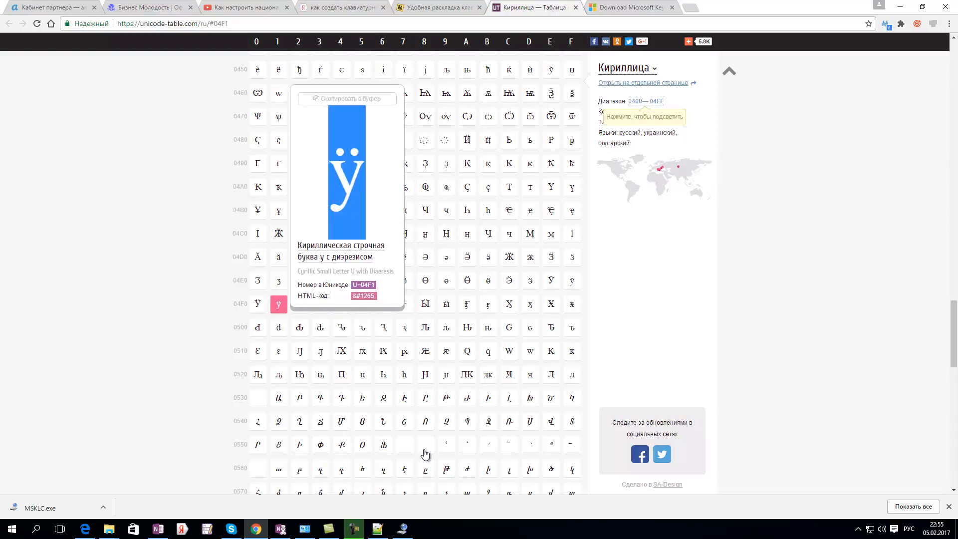
left_click(403, 529)
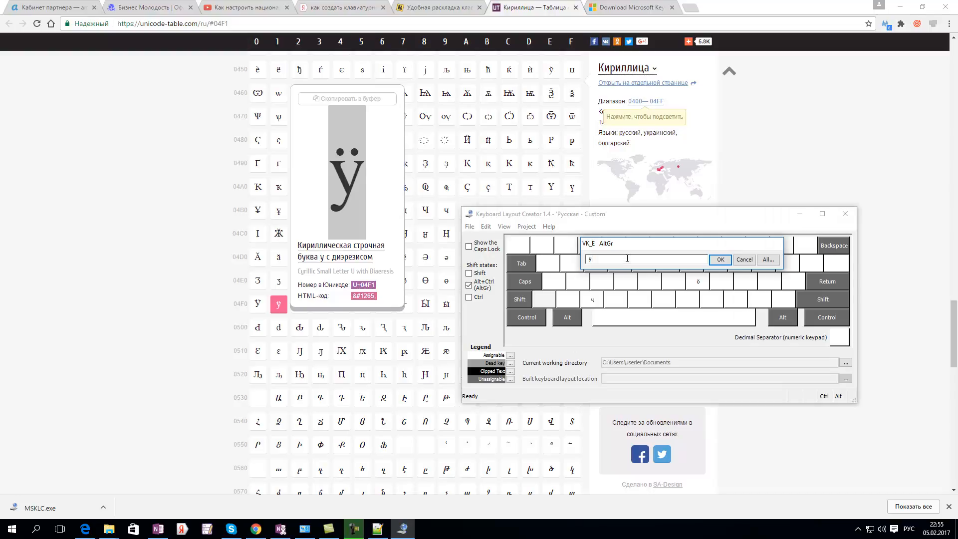
left_click(720, 260)
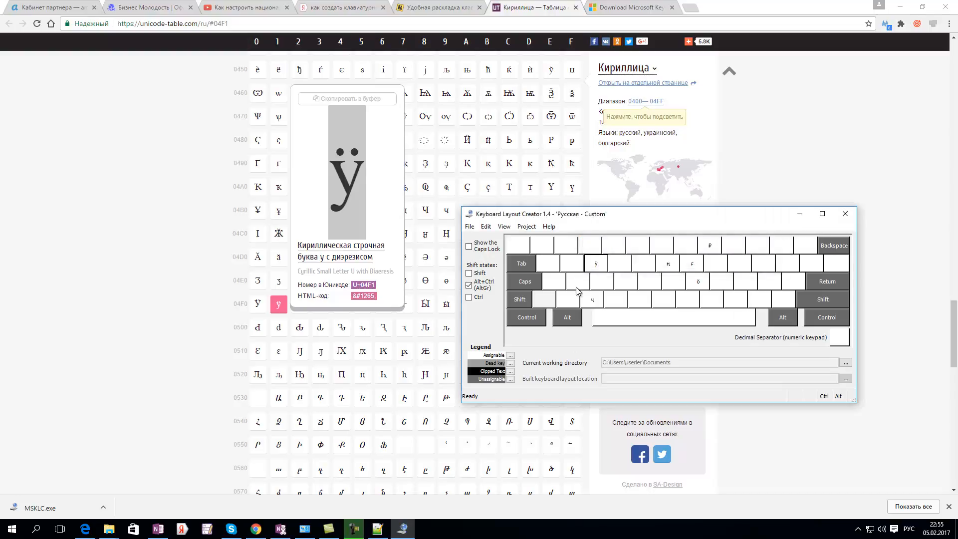
Step: Add the Shift state to AltGr and assign the capital letter Ӱ (U+04F0), copied from the Unicode table, to the VK_E key
left_click(468, 273)
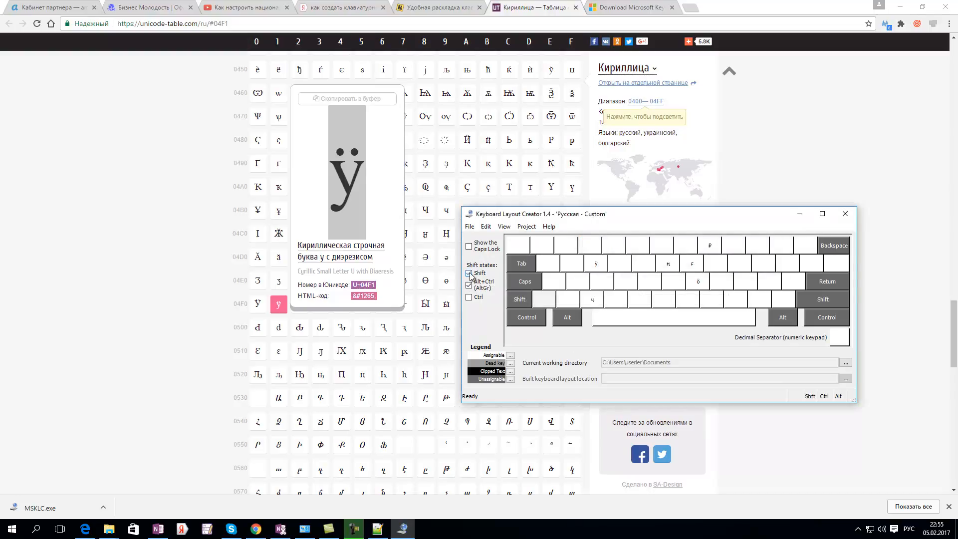
left_click(601, 269)
left_click(260, 305)
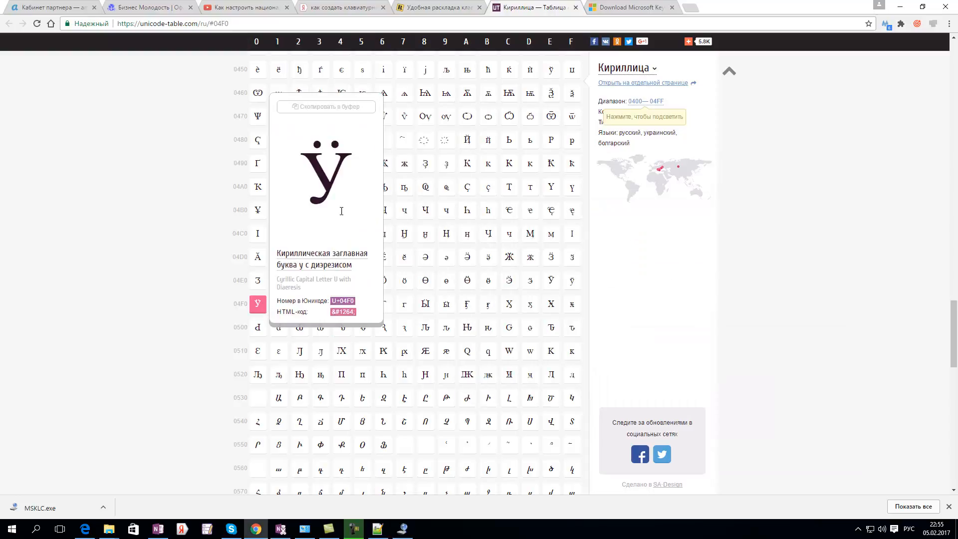
double_click(325, 180)
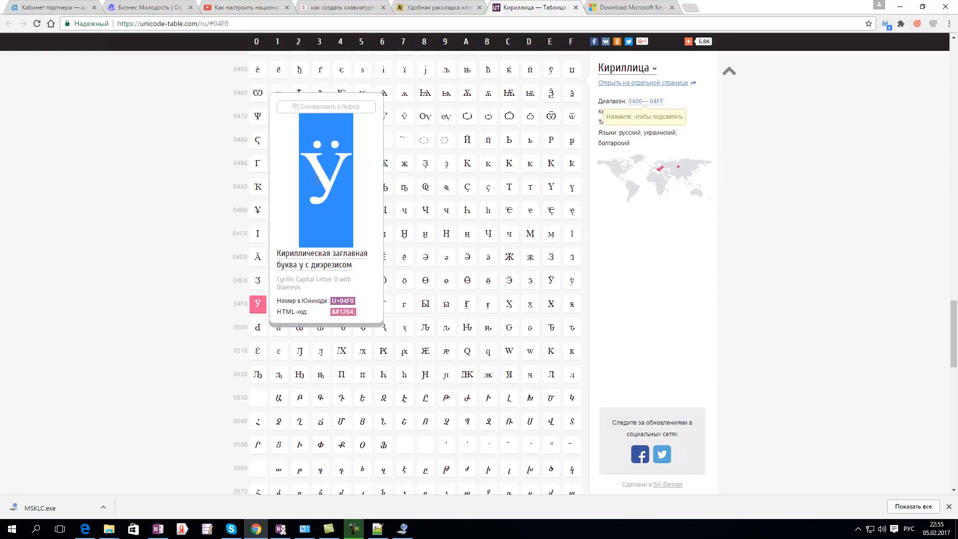
left_click(403, 529)
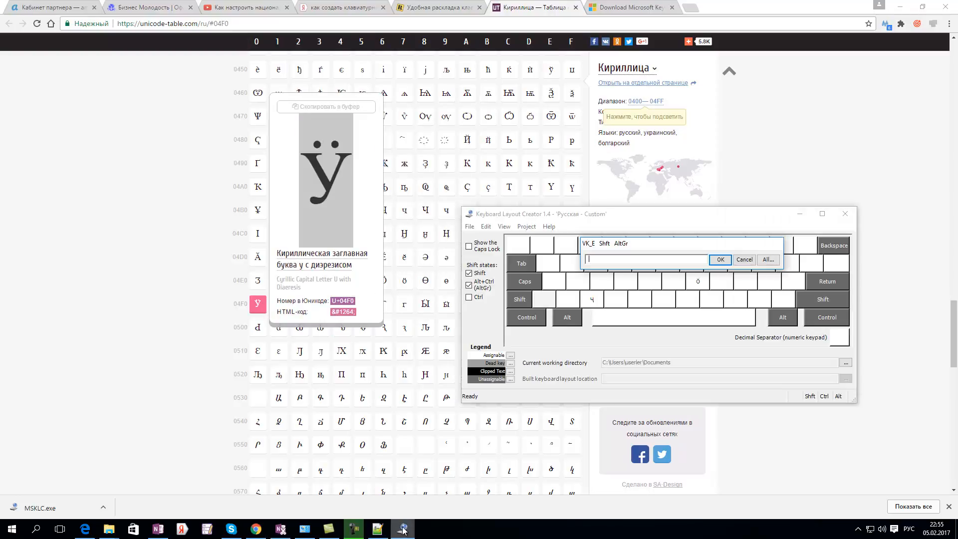
left_click(721, 260)
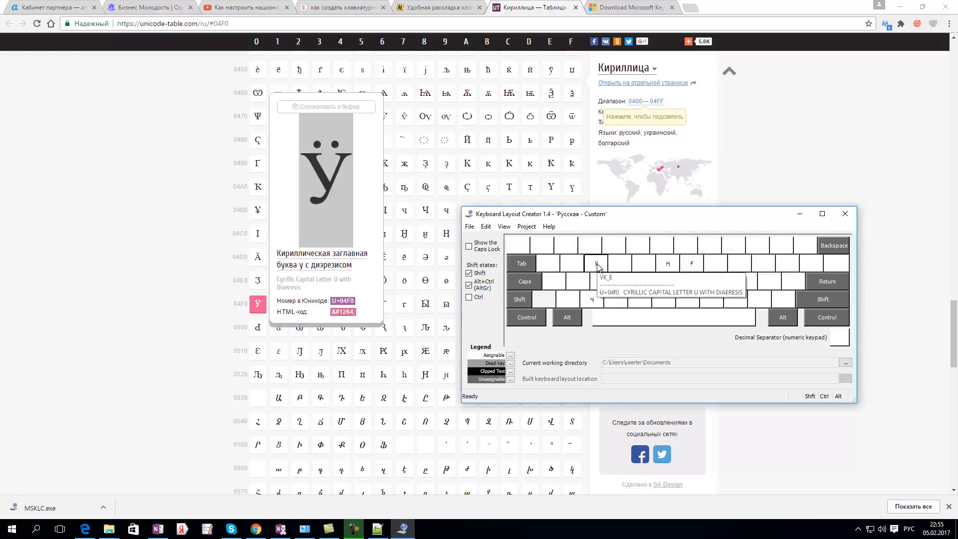
Step: Copy the small letter і (U+0456) from the Unicode table and assign it to AltGr on the VK_B key
left_click(472, 287)
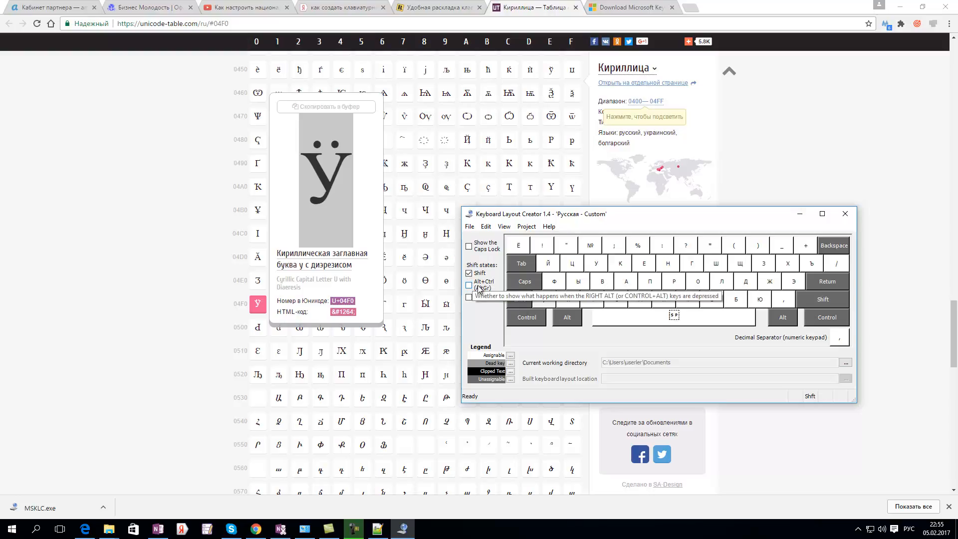
left_click(469, 273)
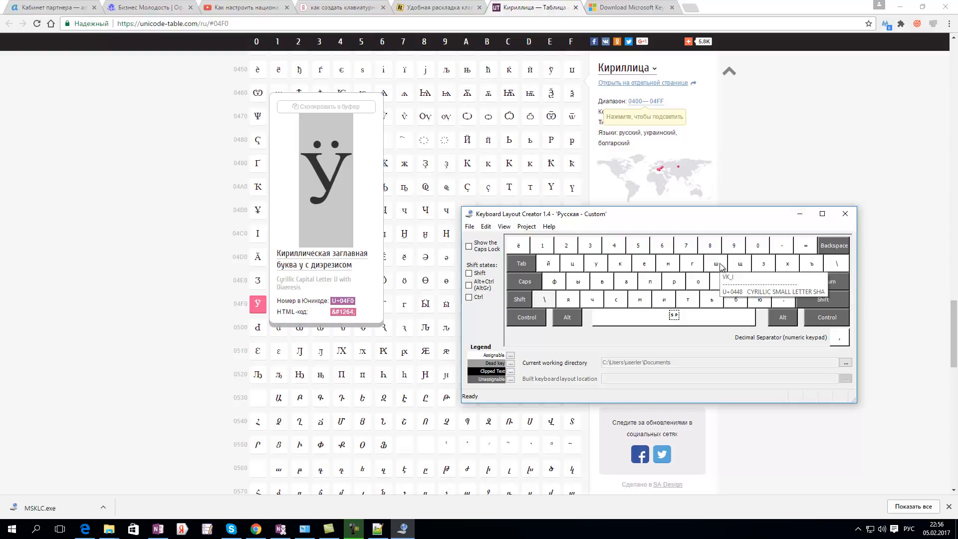
left_click(663, 303)
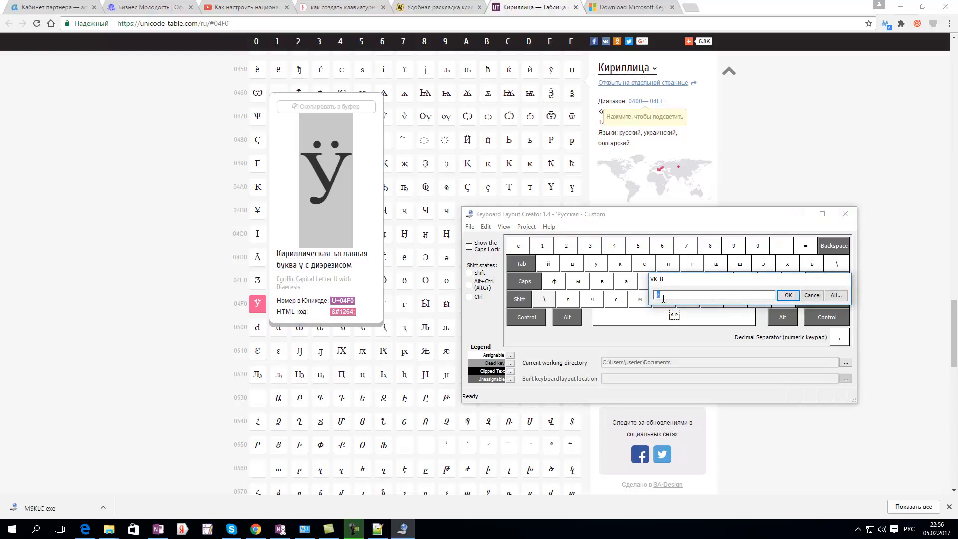
left_click(410, 222)
scroll(372, 141, "up", 1)
left_click(384, 124)
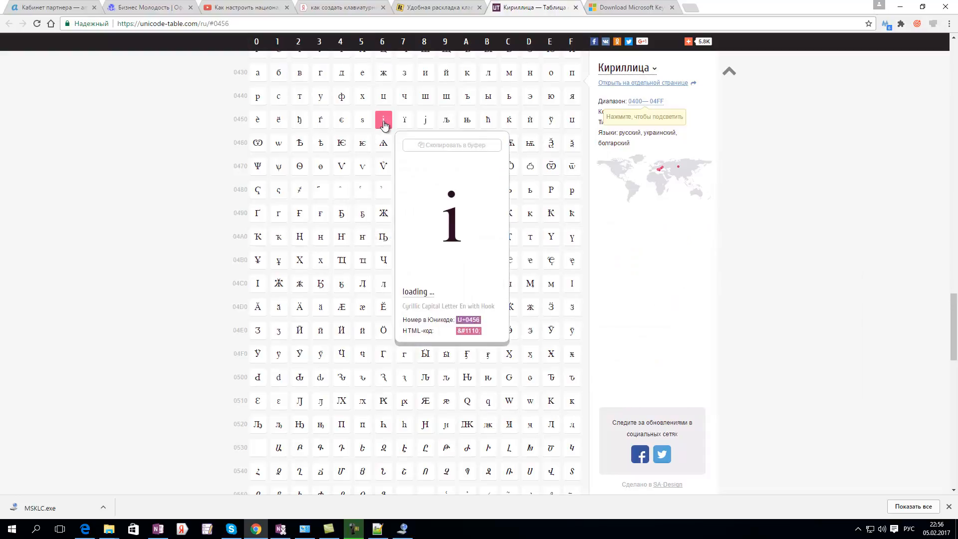
left_click_drag(464, 214, 445, 212)
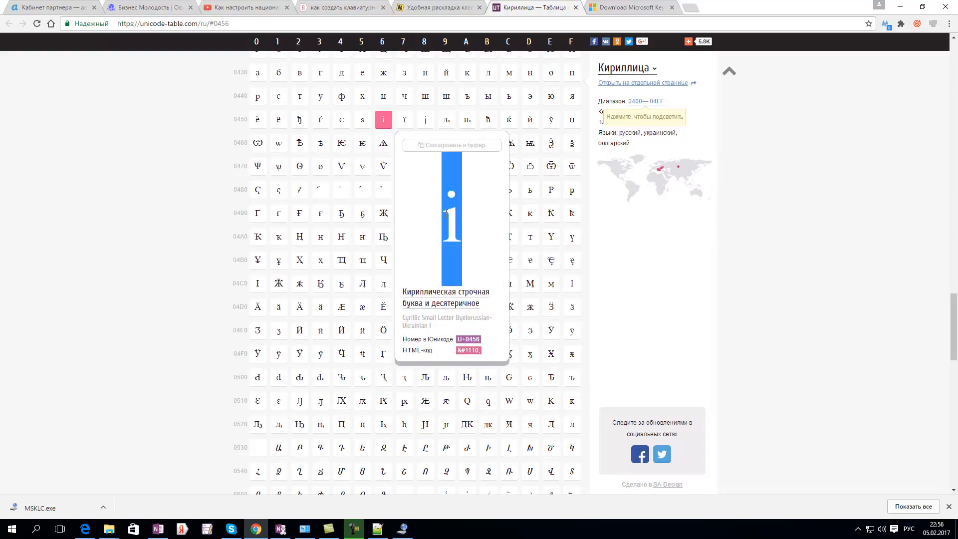
left_click(402, 529)
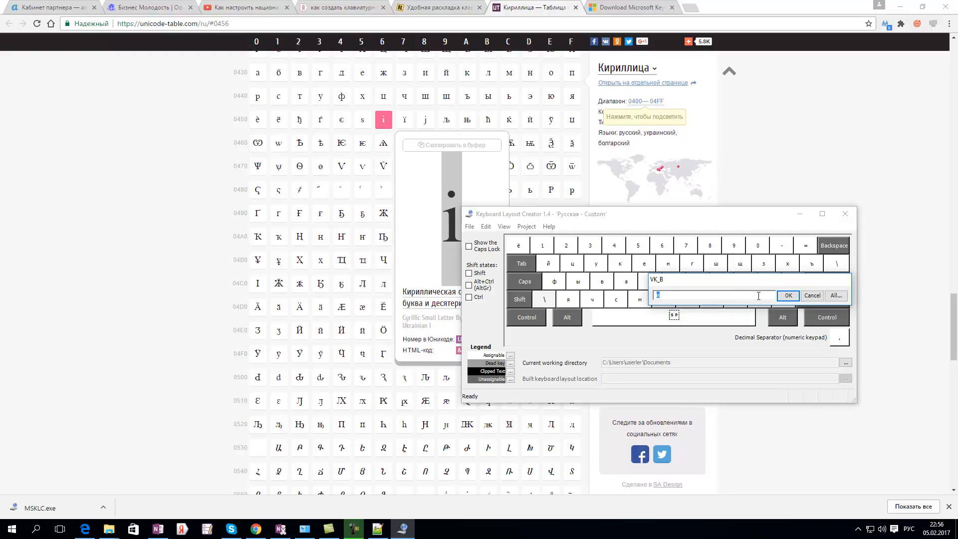
left_click(788, 296)
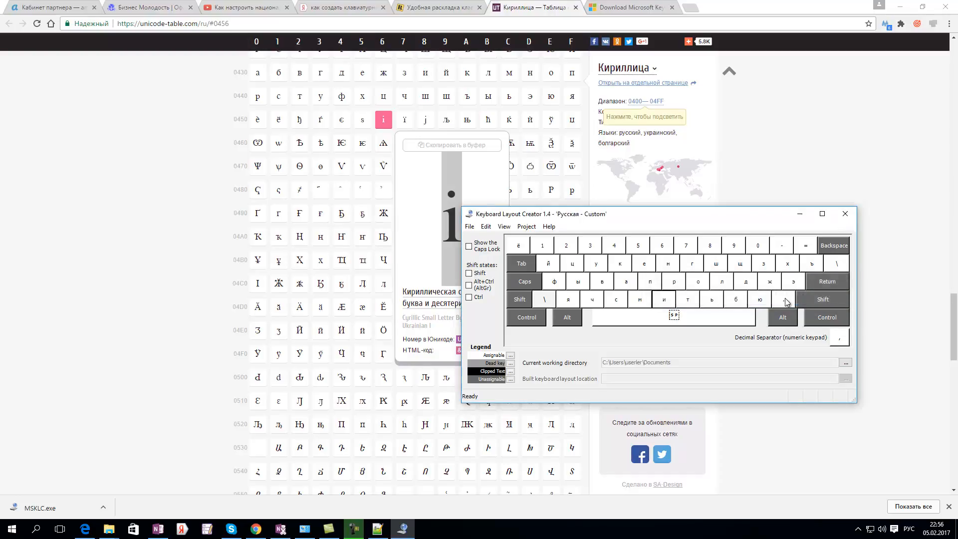
left_click(469, 286)
left_click(674, 302)
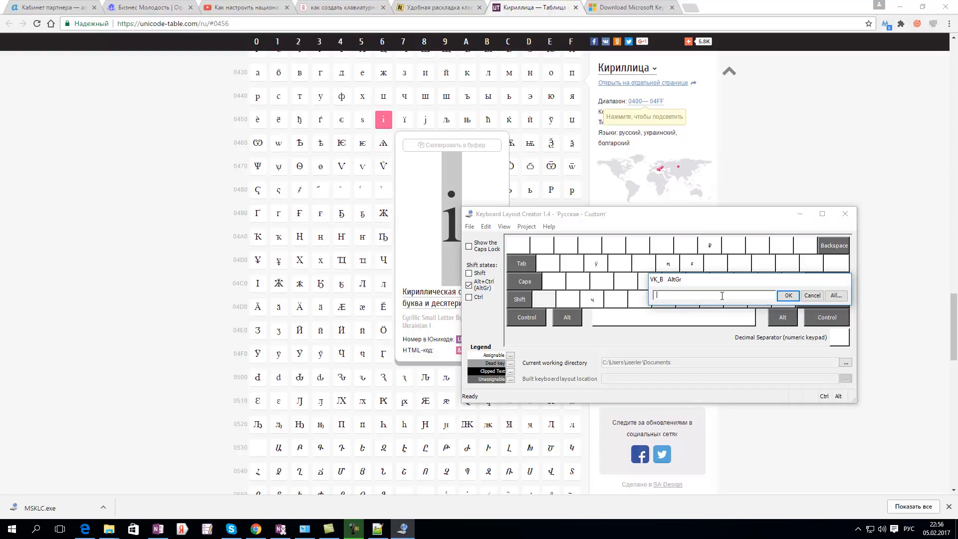
left_click(788, 296)
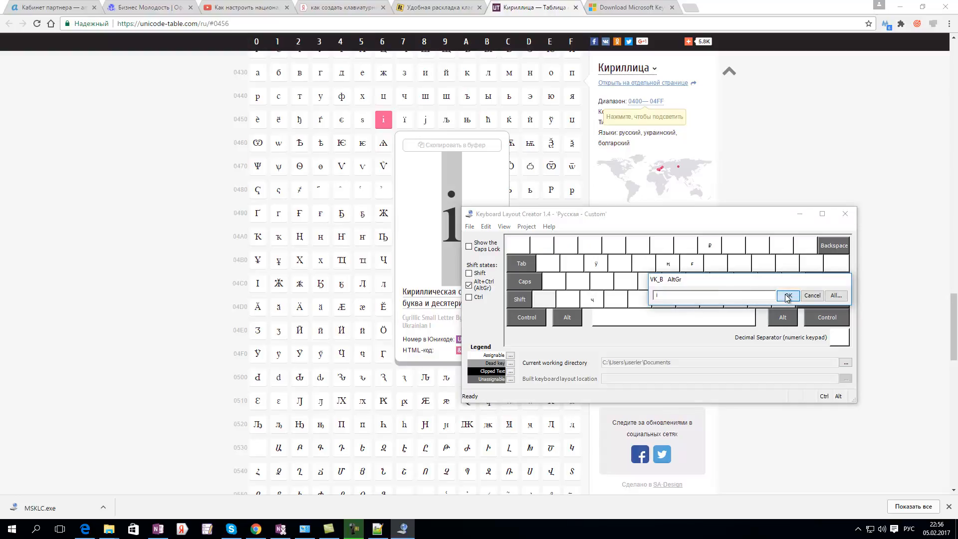
Step: Add the Shift state to AltGr and assign the capital letter І (U+0406), copied from the Unicode table, to the VK_B key
left_click(470, 274)
left_click(670, 299)
left_click(382, 123)
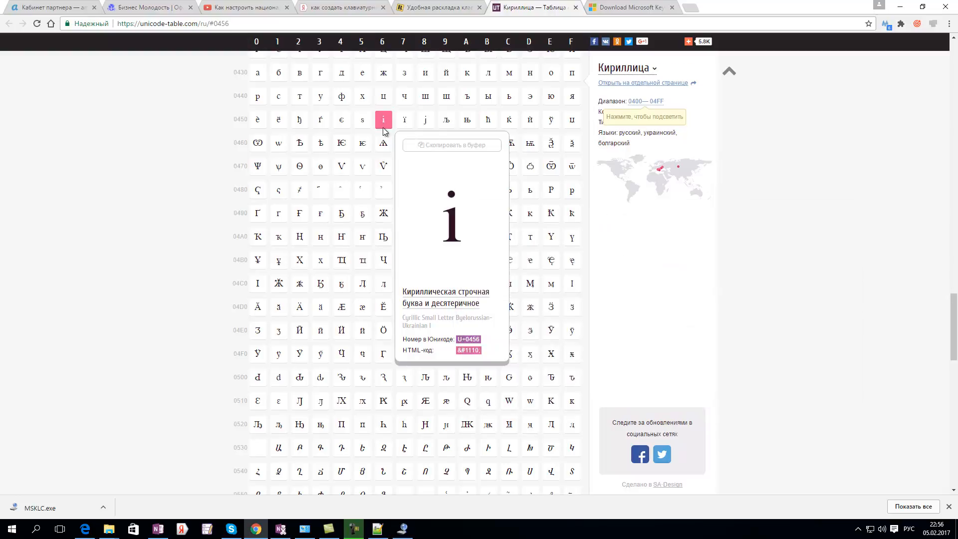
double_click(445, 215)
key("ctrl+c")
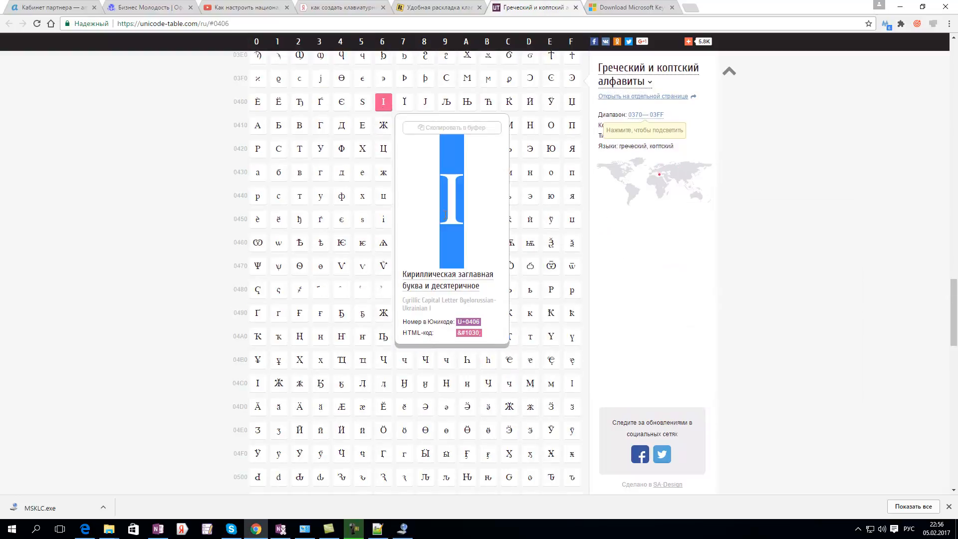
left_click(404, 530)
key("ctrl+v")
left_click(789, 296)
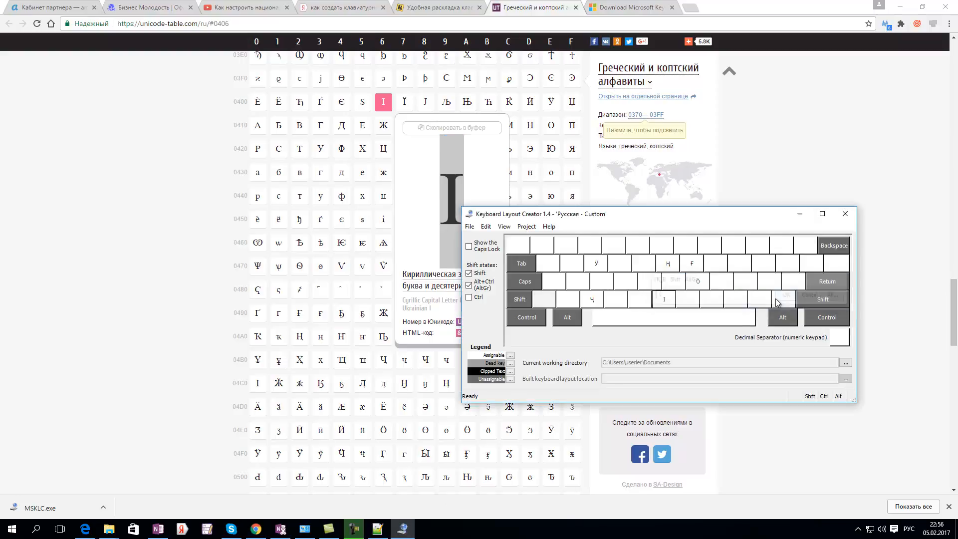
Step: Review the letters assigned across the layout in the base, AltGr and Shift+AltGr states
left_click(470, 285)
left_click(470, 287)
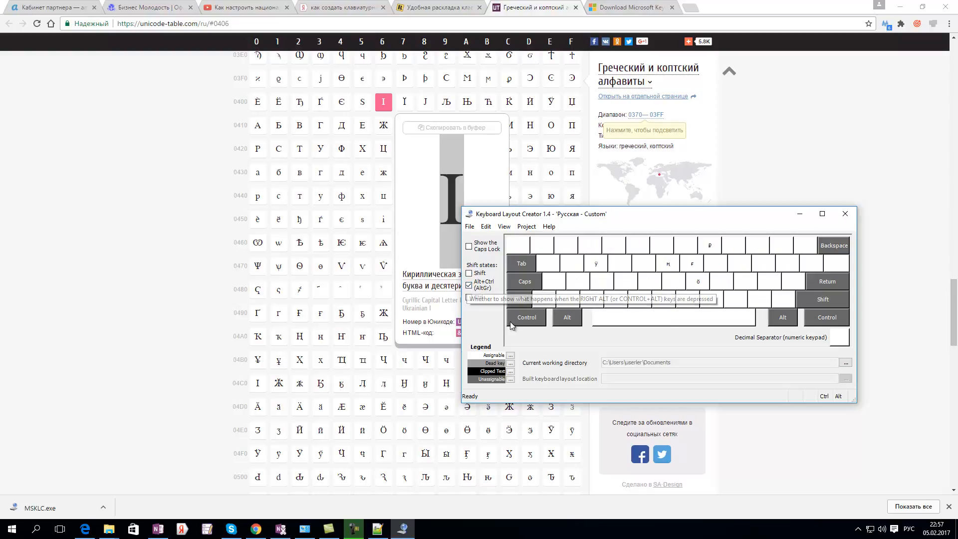
left_click(470, 286)
left_click(470, 287)
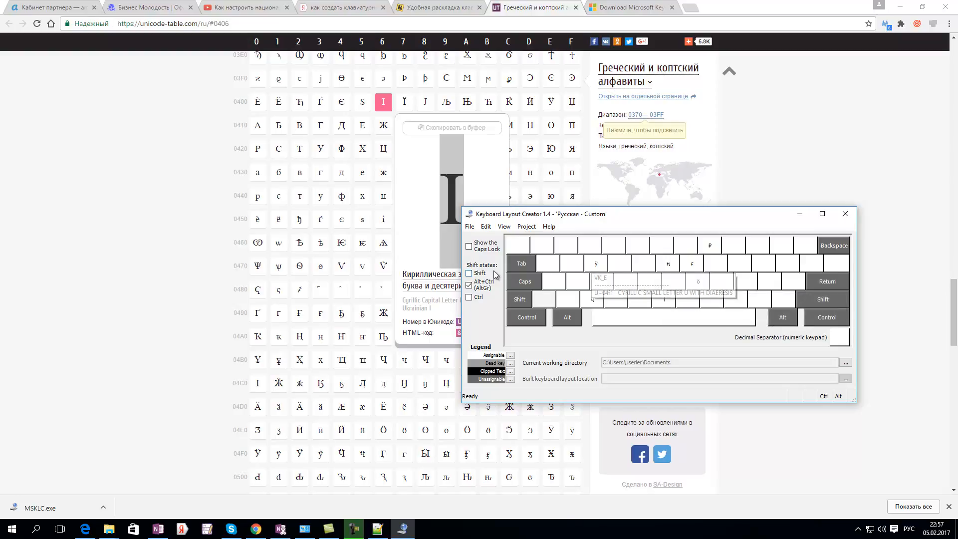
left_click(469, 274)
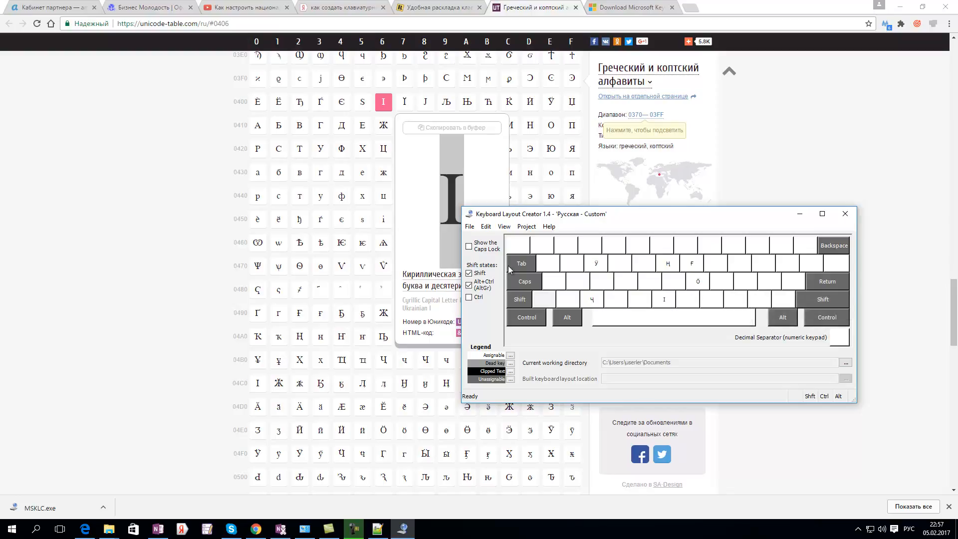
Step: Clear the Shift and AltGr states and start saving the source file as new, accepting the review of the layout properties
left_click(469, 273)
left_click(469, 286)
left_click(470, 227)
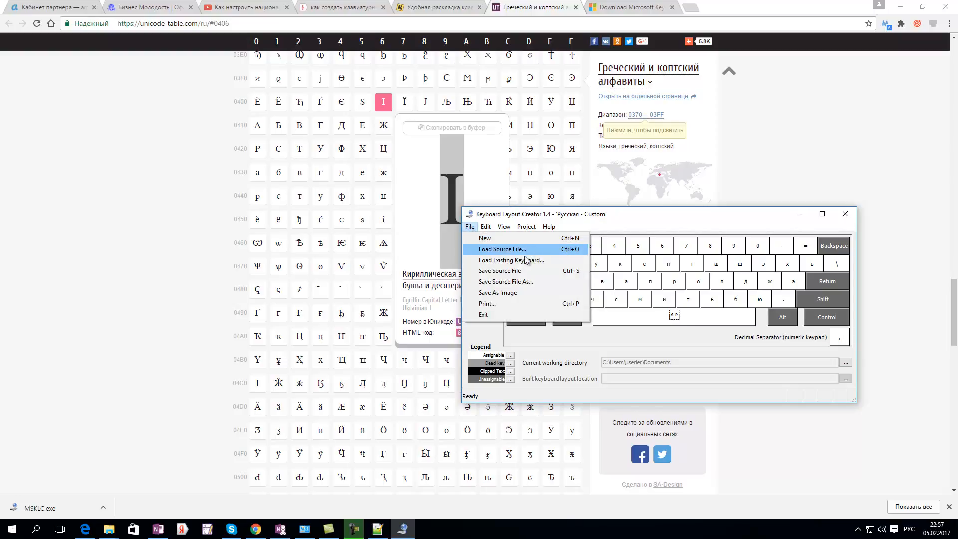
left_click(547, 282)
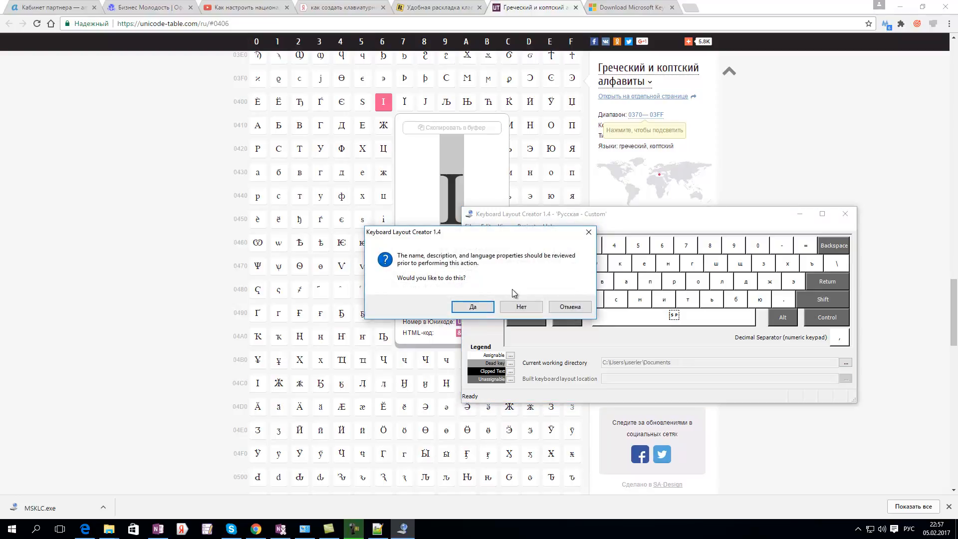
left_click(480, 309)
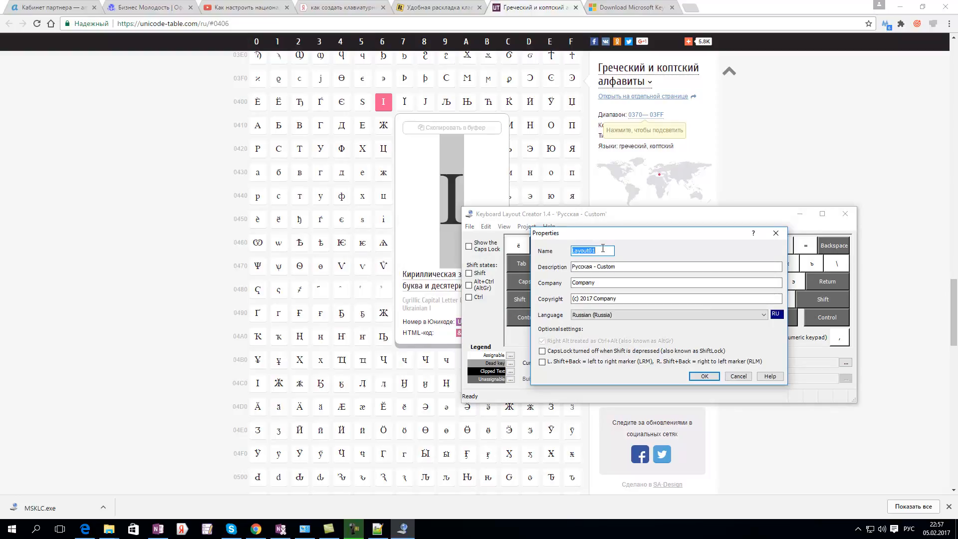
key("alt+shift")
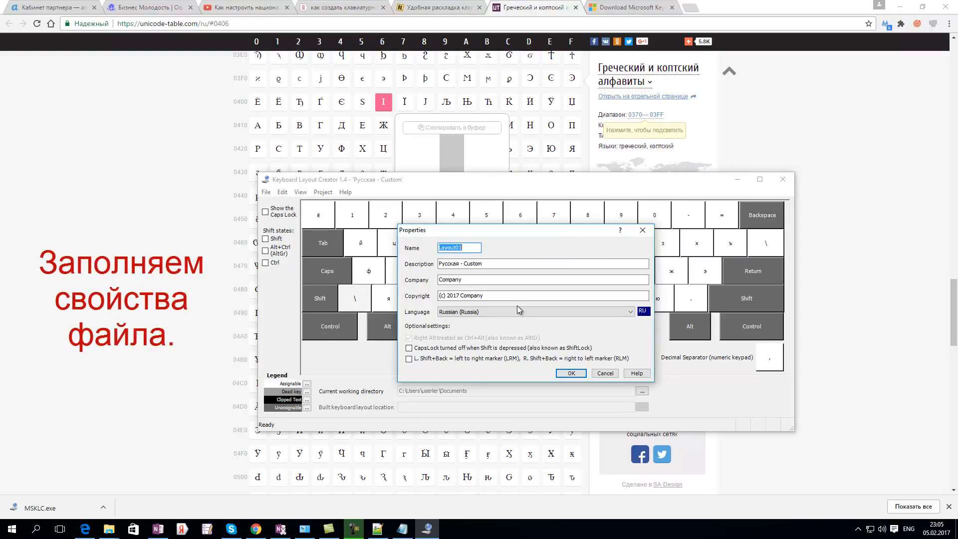
Step: Replace the layout's description with "Хакасский" in the properties
key("Tab")
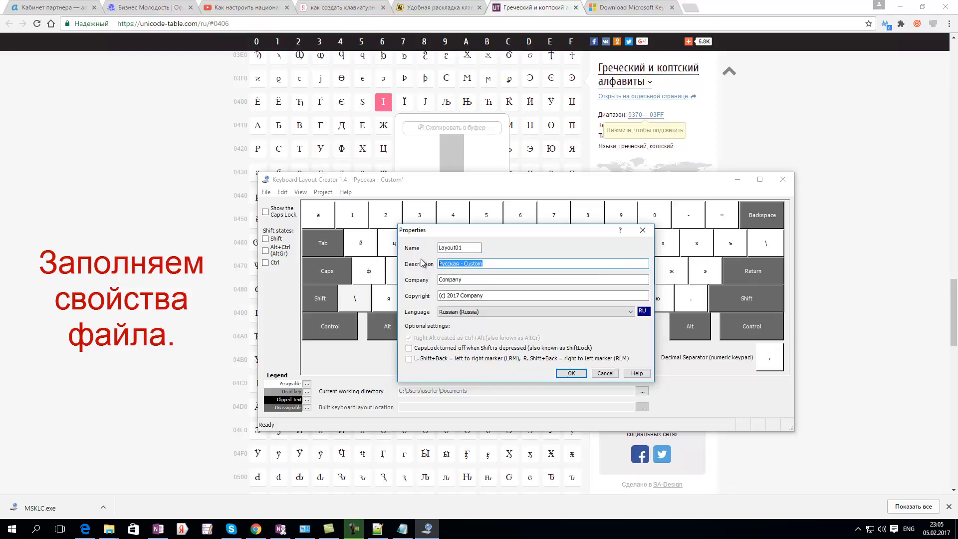
type("[frfccrbq")
key("BackSpace")
key("BackSpace")
key("BackSpace")
key("BackSpace")
key("BackSpace")
key("BackSpace")
key("BackSpace")
key("BackSpace")
key("alt+shift")
type("Хакасски")
Step: Set the layout's name to "tadar" in the properties
left_click(473, 246)
left_click_drag(474, 247, 438, 246)
key("alt+shift")
type("kada")
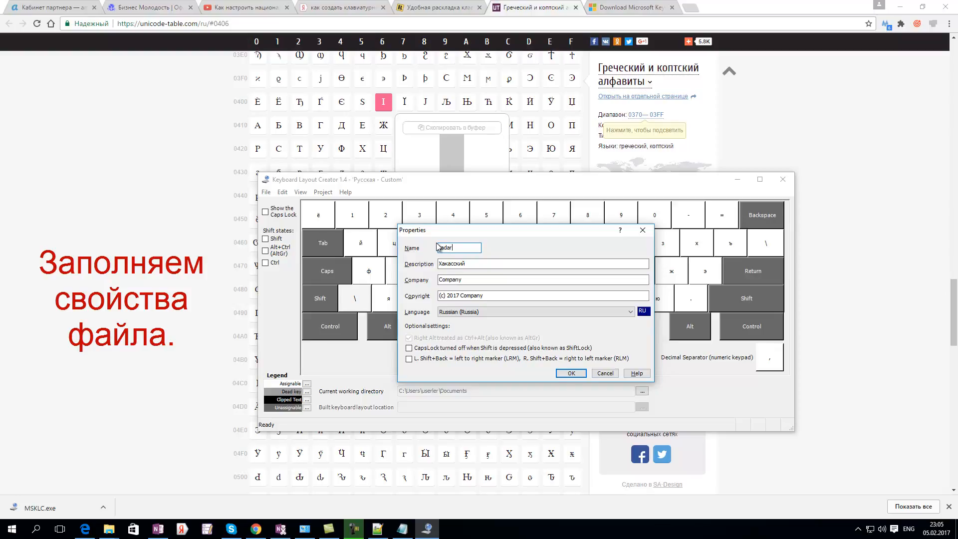
type("r")
key("Tab")
Step: Fill in the company name and replace the placeholder company in the copyright notice with the copyright holder's name
key("Tab")
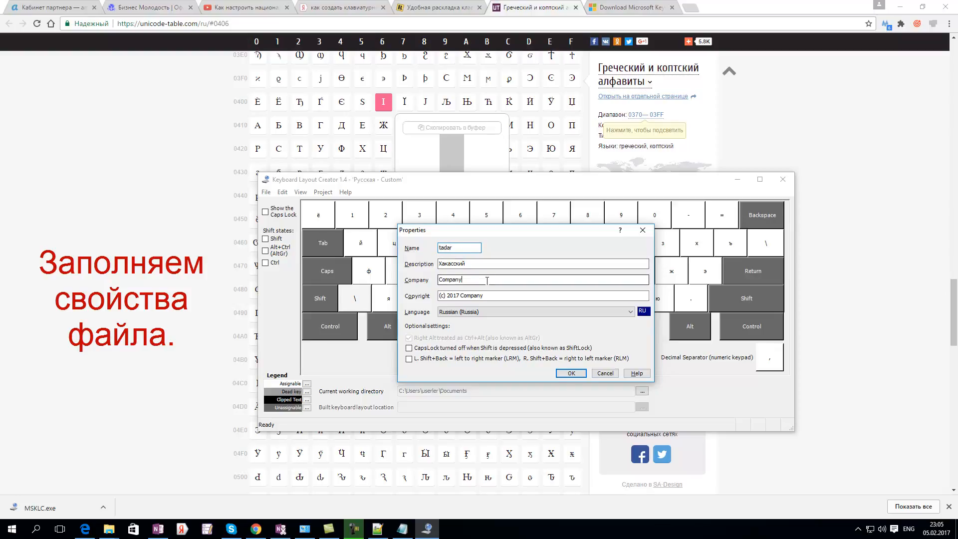
type("Sibday Tom")
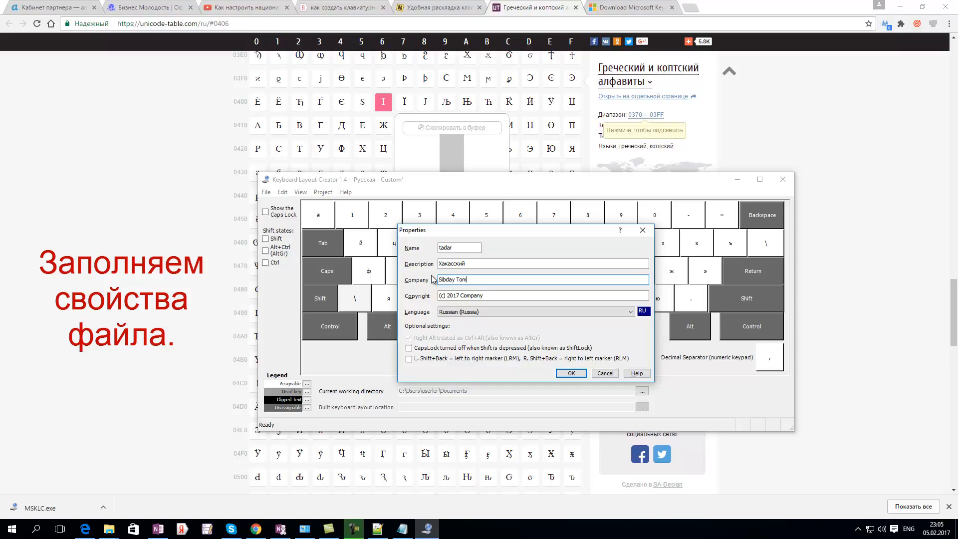
key("Tab")
left_click(495, 296)
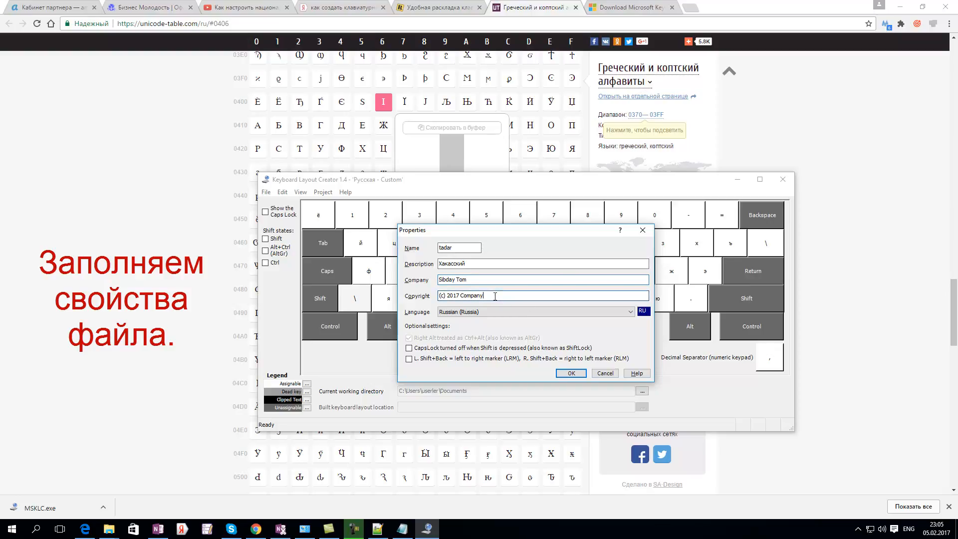
left_click_drag(495, 296, 461, 295)
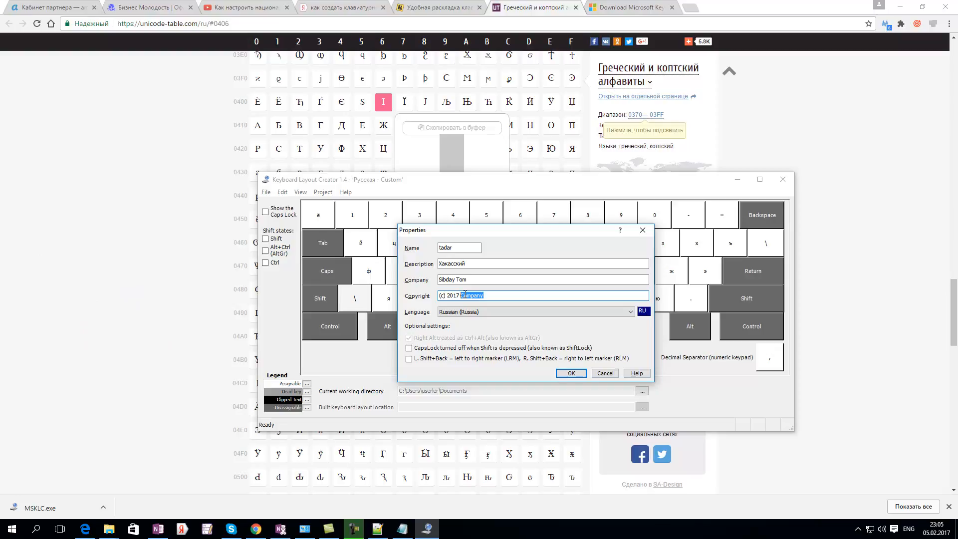
type("Tur")
left_click(464, 296)
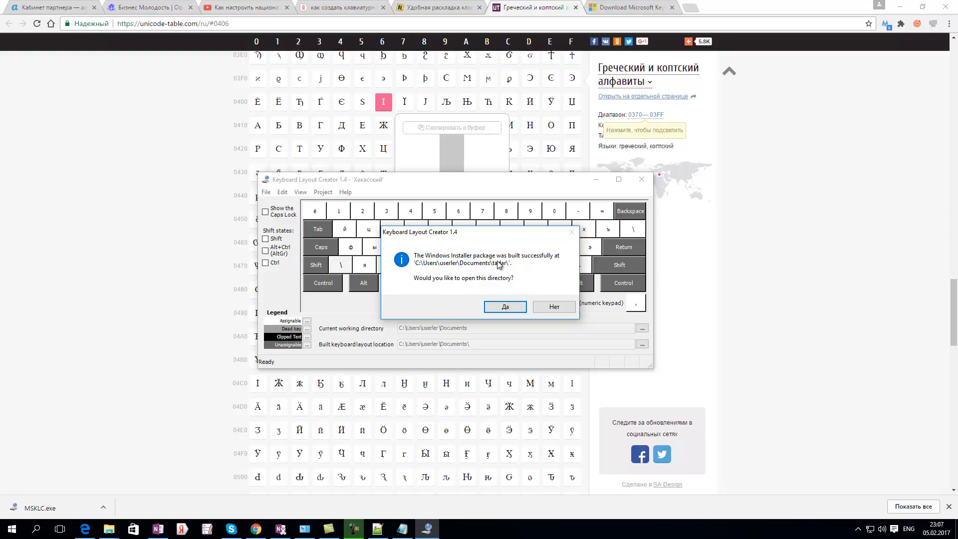
Step: Open the directory of the built Windows Installer package and look over its generated files
left_click(505, 307)
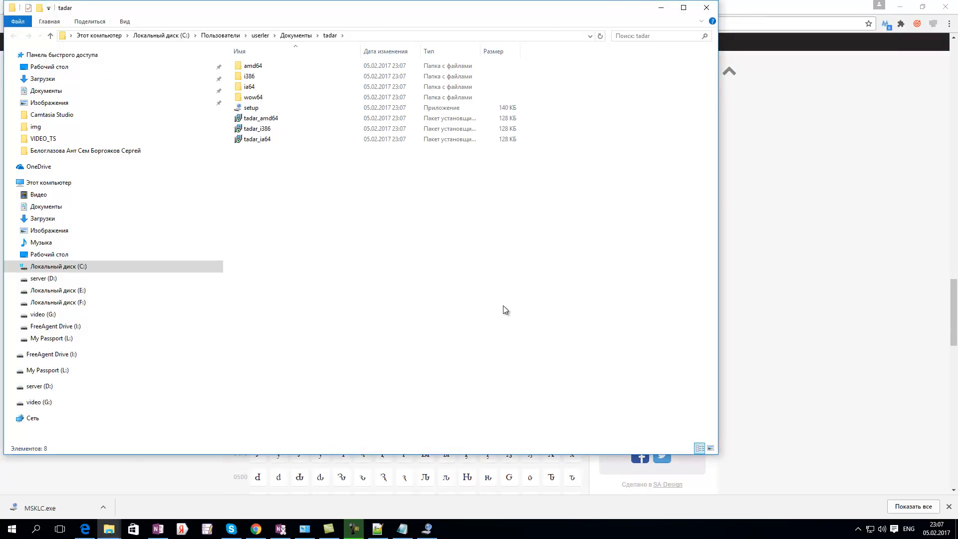
left_click_drag(307, 191, 278, 64)
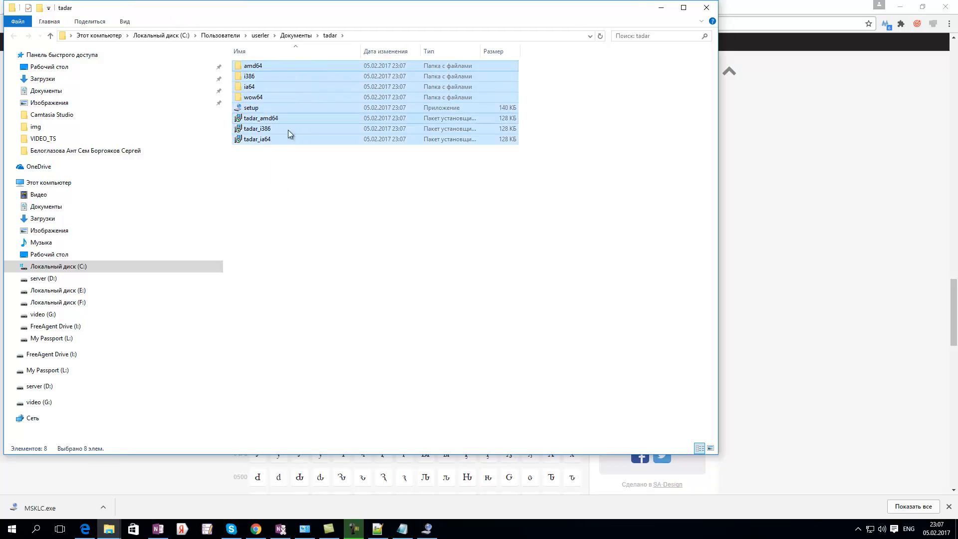
left_click(277, 178)
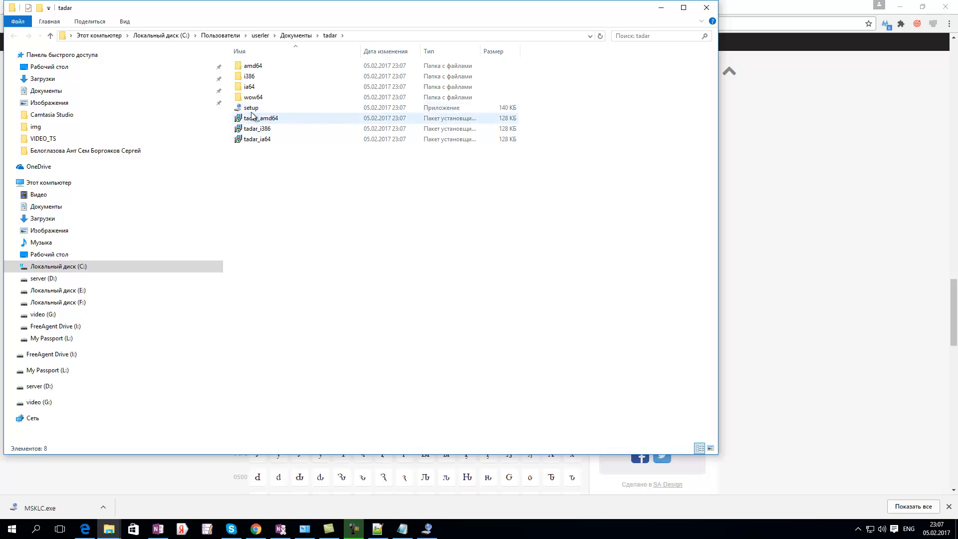
Step: Run the setup application from the tadar folder to install the Хакасский layout, and close the finished installer
mouse_move(254, 111)
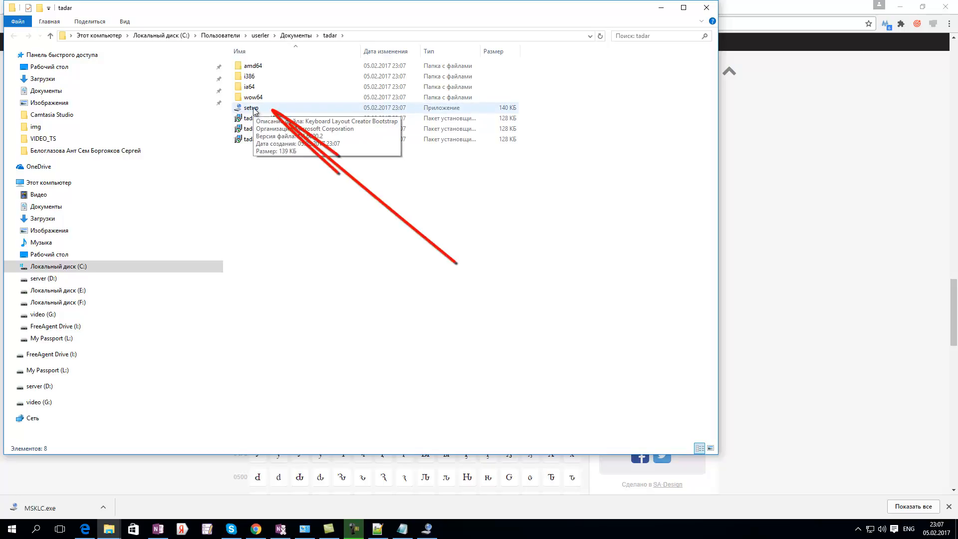
left_click(254, 109)
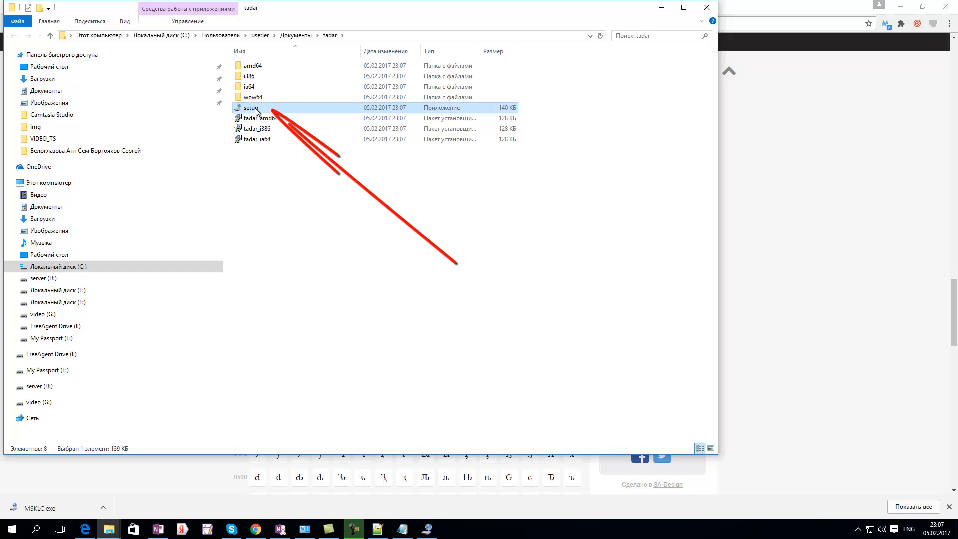
double_click(255, 108)
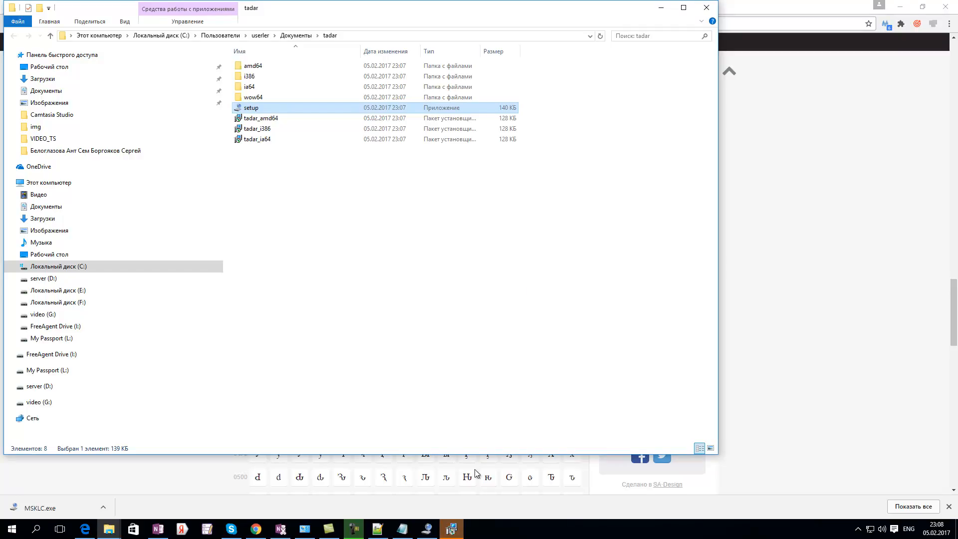
left_click(454, 531)
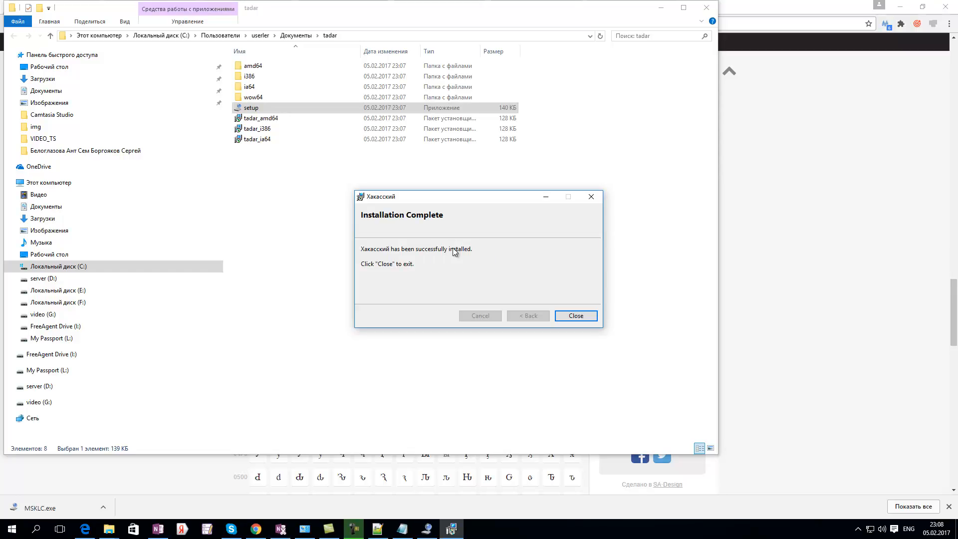
left_click(577, 318)
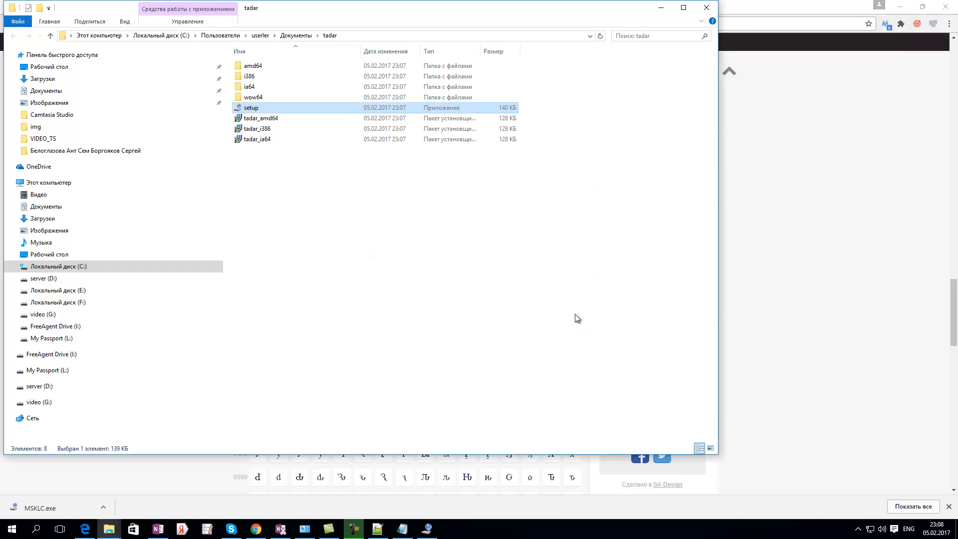
Step: Switch the input language to Русский with the Хакасский keyboard and place the cursor in the empty Notepad document
left_click(910, 531)
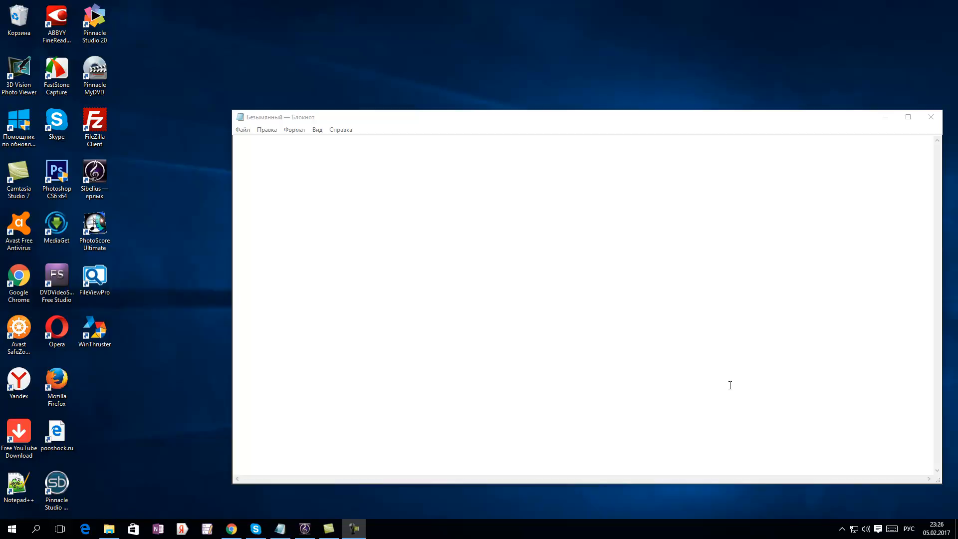
left_click(907, 531)
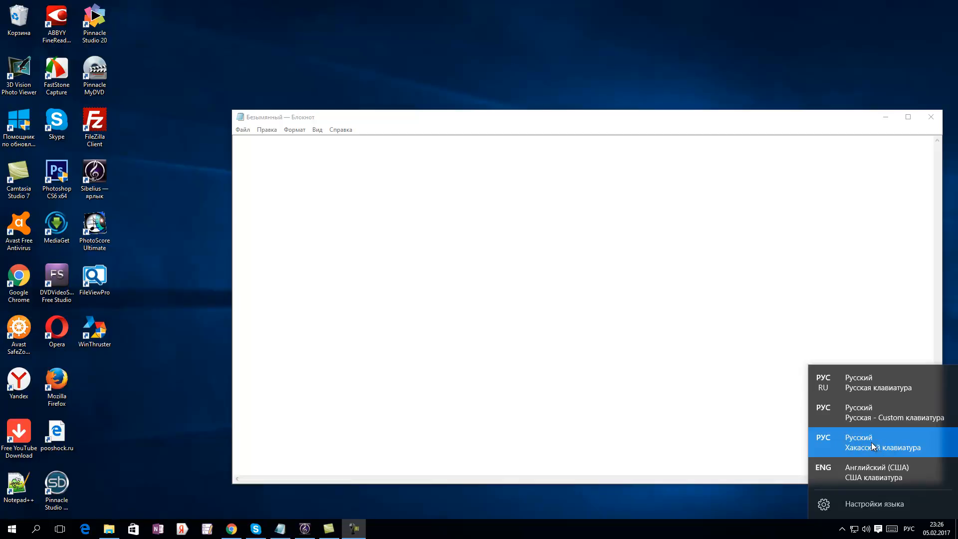
left_click(873, 446)
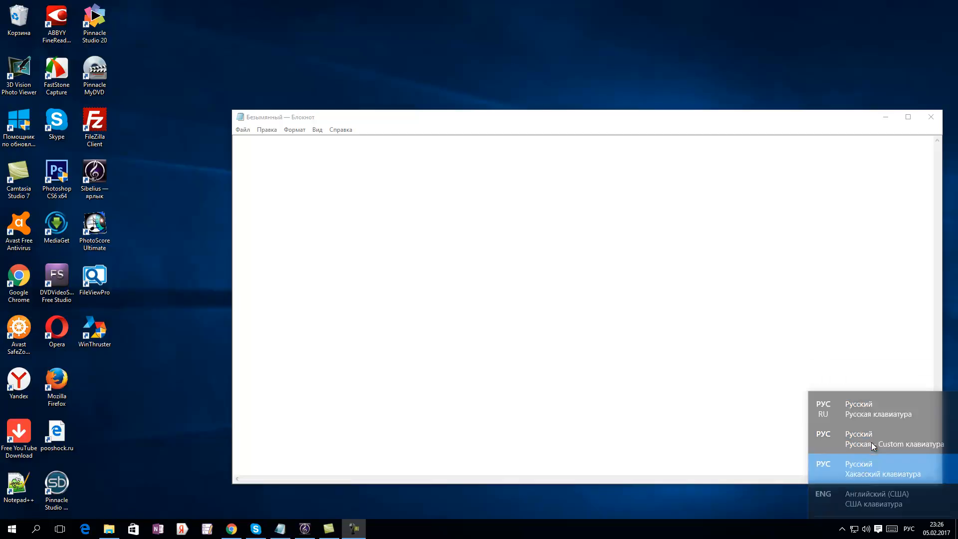
left_click(458, 191)
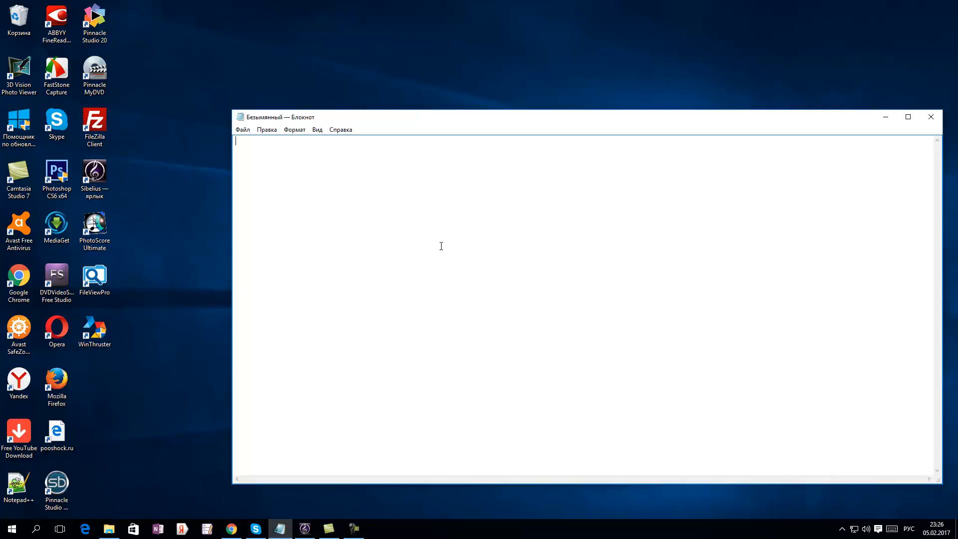
Step: Show the touch keyboard and enter the small letter ң in Notepad using AltGr with the Н key
left_click(893, 529)
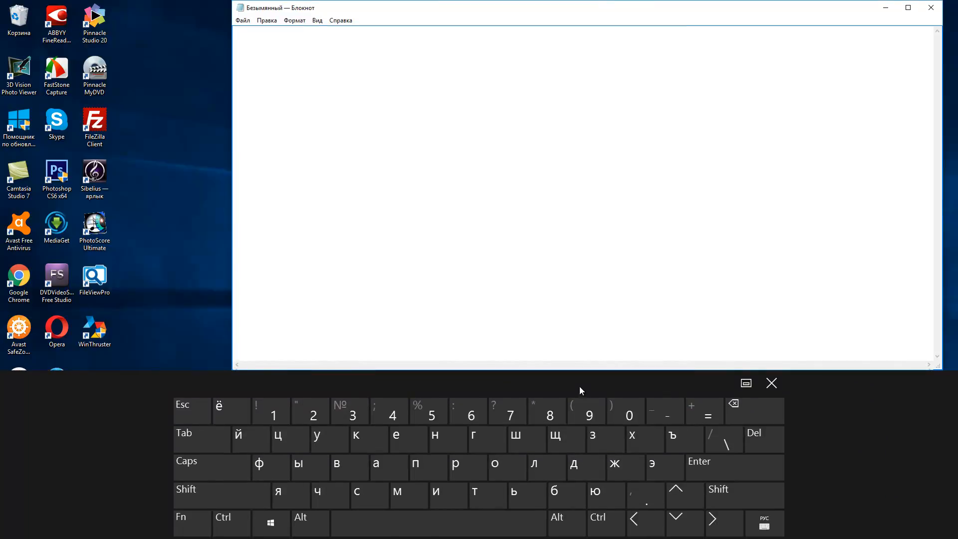
left_click(765, 523)
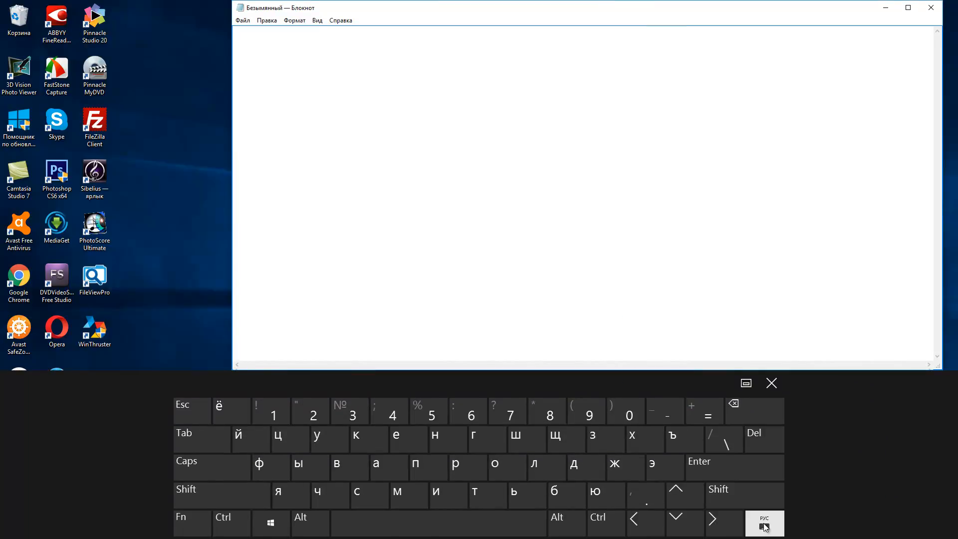
left_click(694, 418)
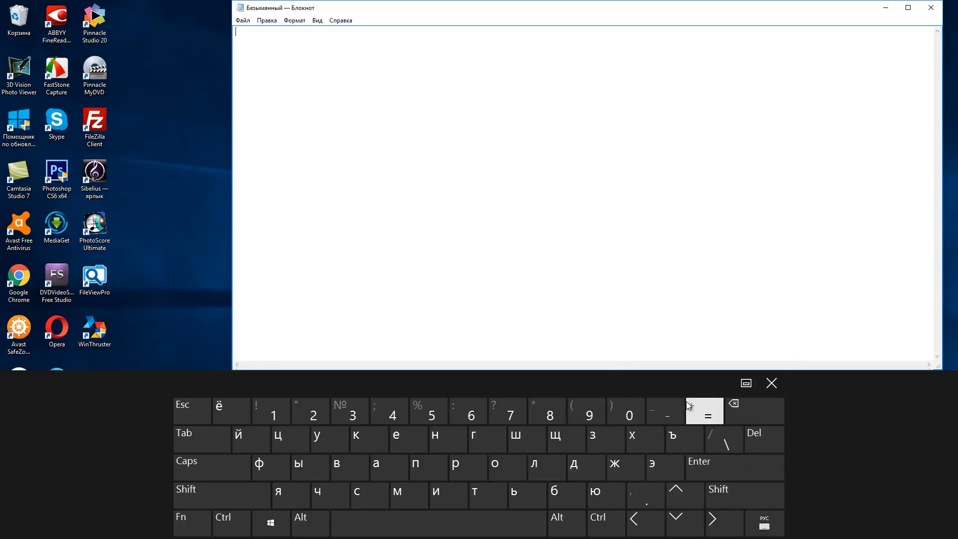
left_click(564, 528)
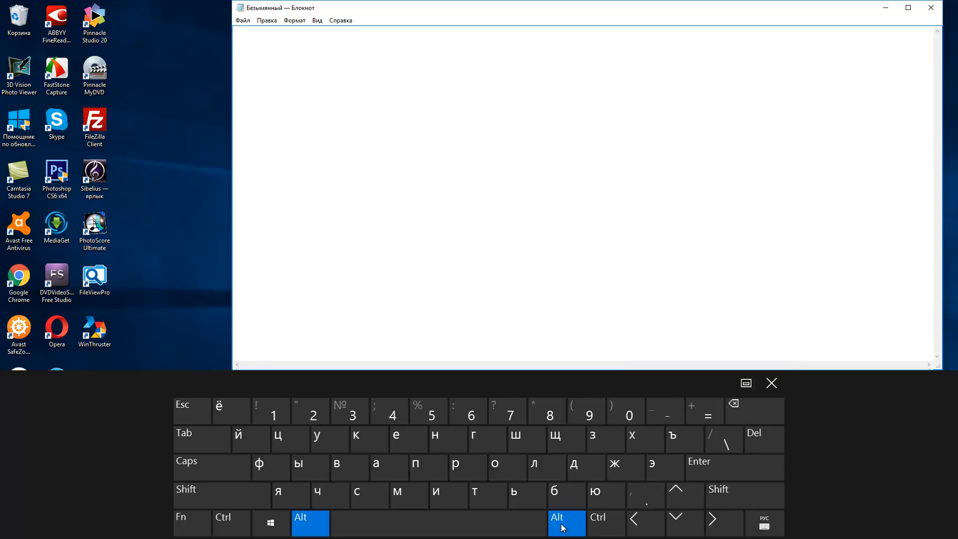
left_click(441, 439)
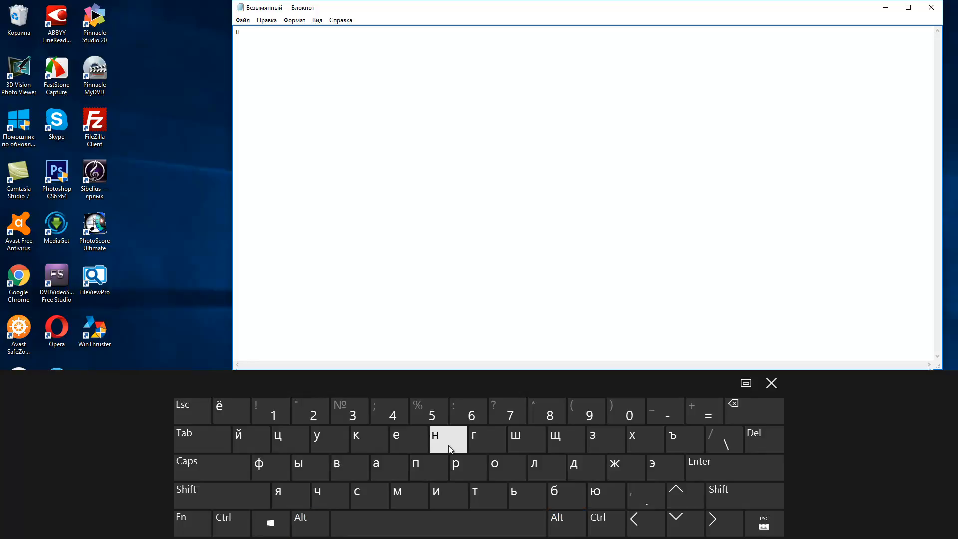
Step: Enter the capital letter Ң in Notepad using Shift+AltGr with the Н key
left_click(564, 528)
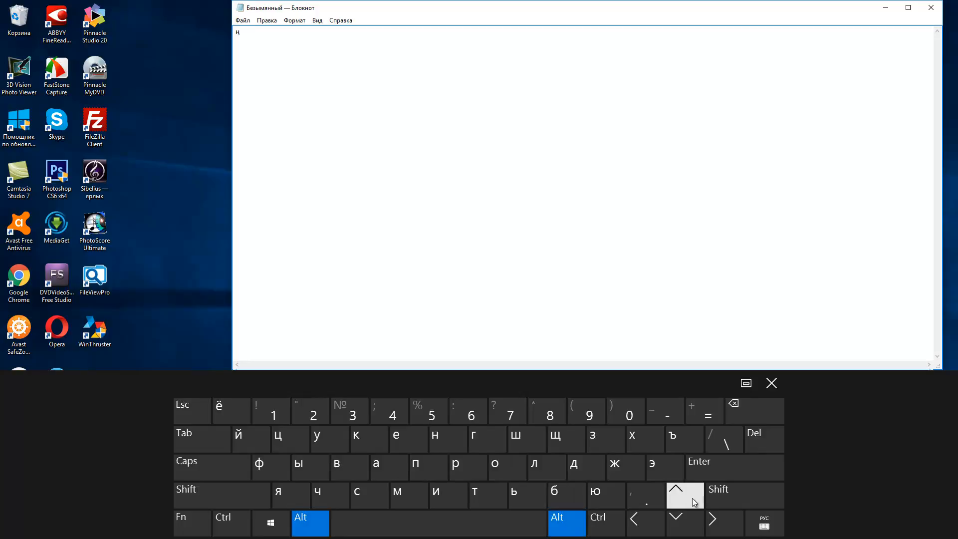
left_click(724, 501)
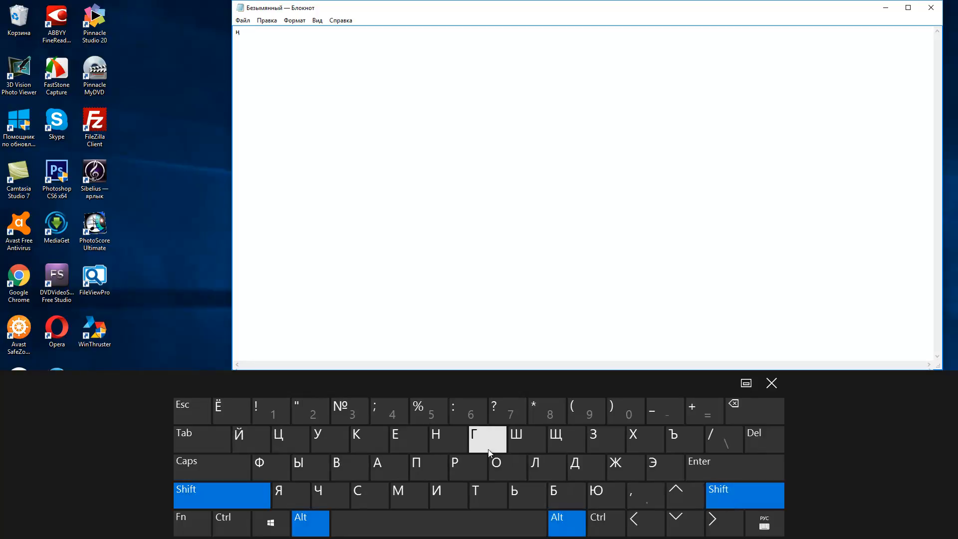
left_click(439, 438)
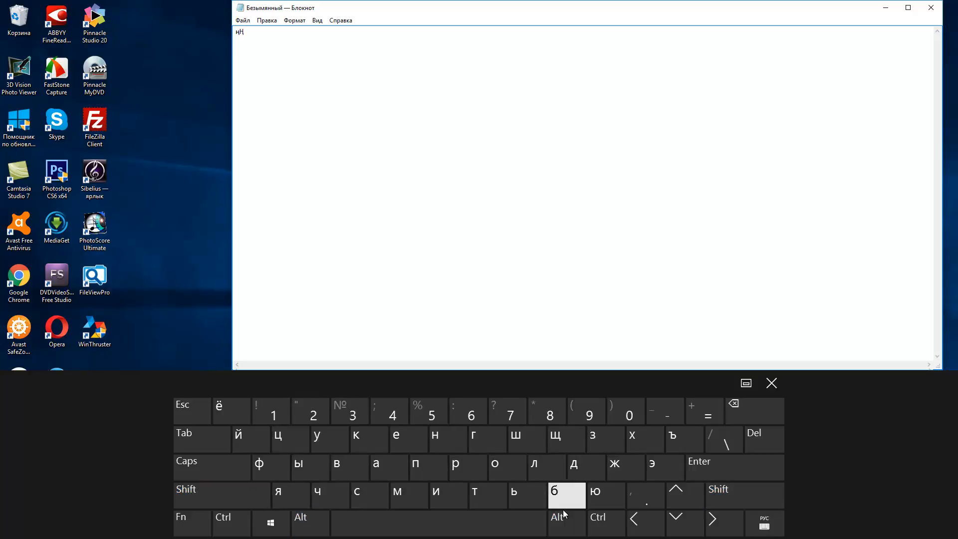
Step: Enter the small letters ӧ, ӱ and і in Notepad using AltGr with the О, У and И keys
left_click(563, 529)
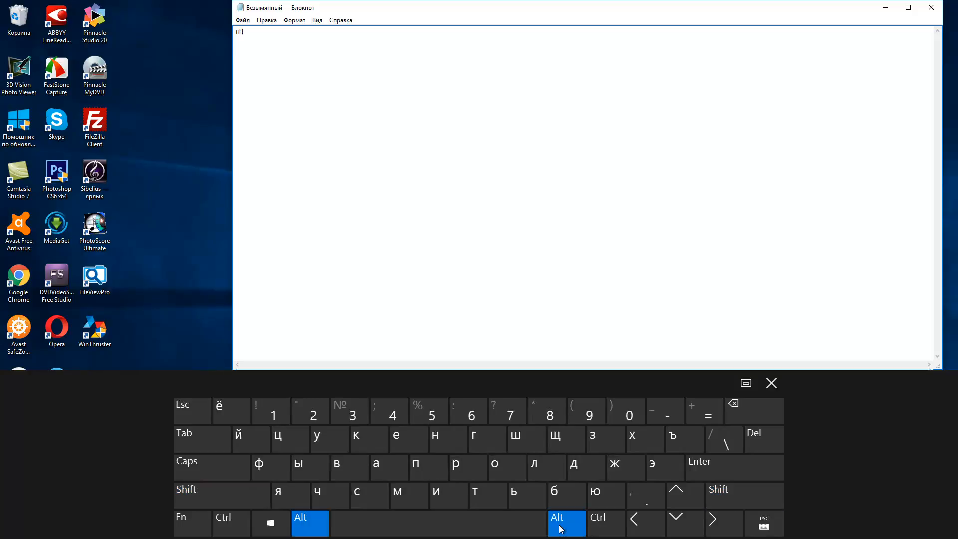
left_click(498, 473)
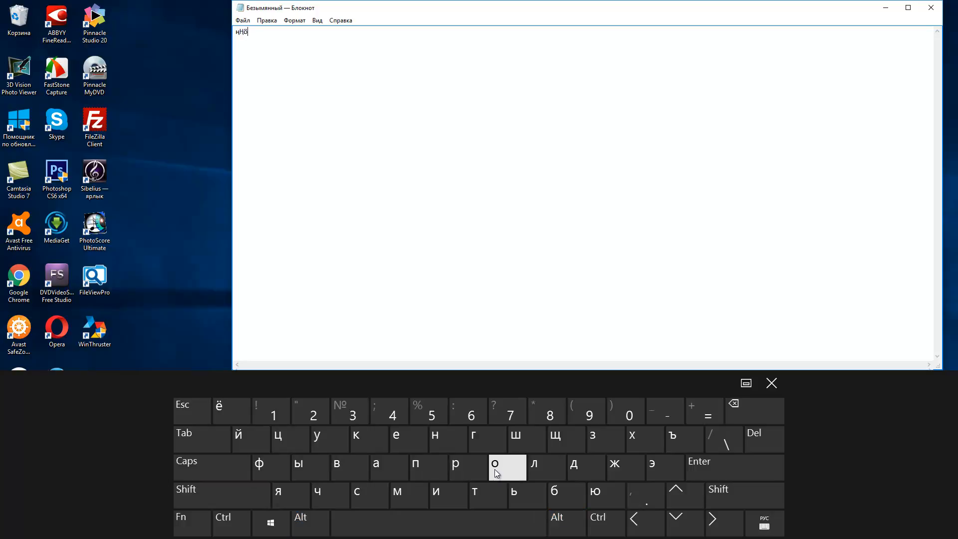
left_click(569, 525)
left_click(327, 436)
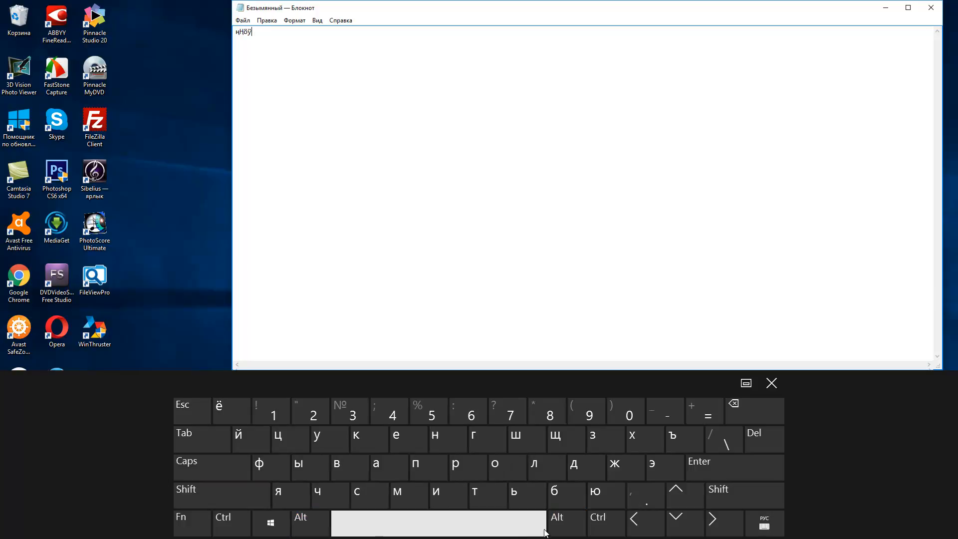
left_click(565, 525)
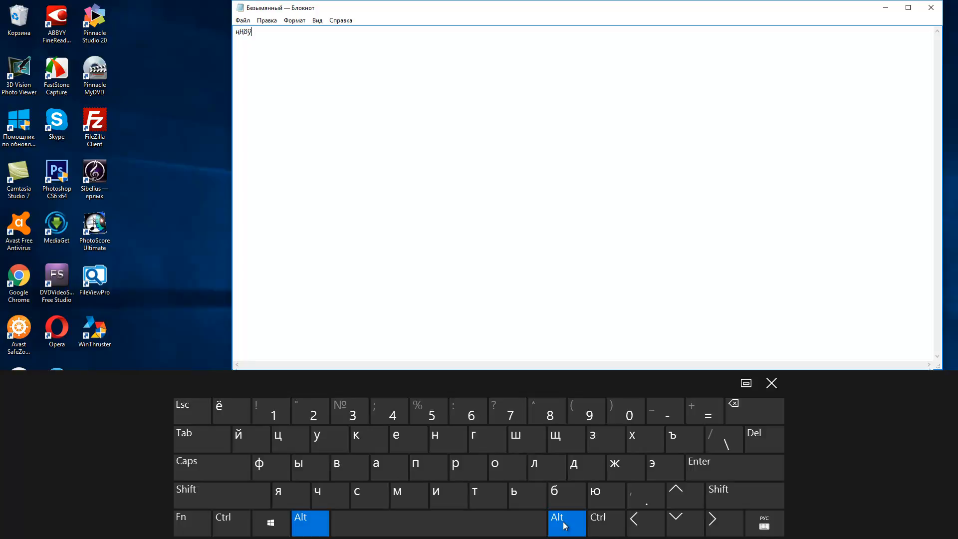
left_click(438, 499)
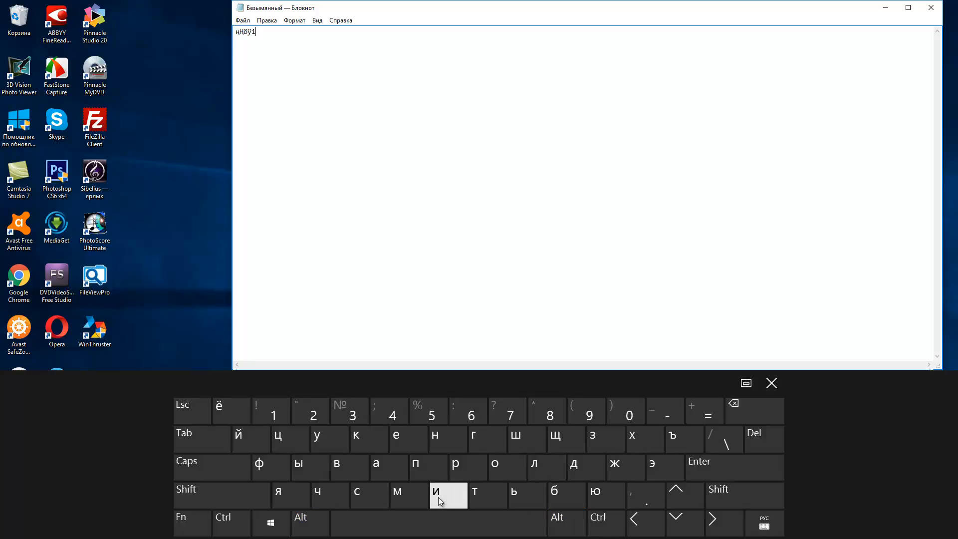
Step: Enter the capital letters Ӧ, Ӱ and І in Notepad using Shift+AltGr with the О, У and И keys
left_click(567, 522)
left_click(730, 499)
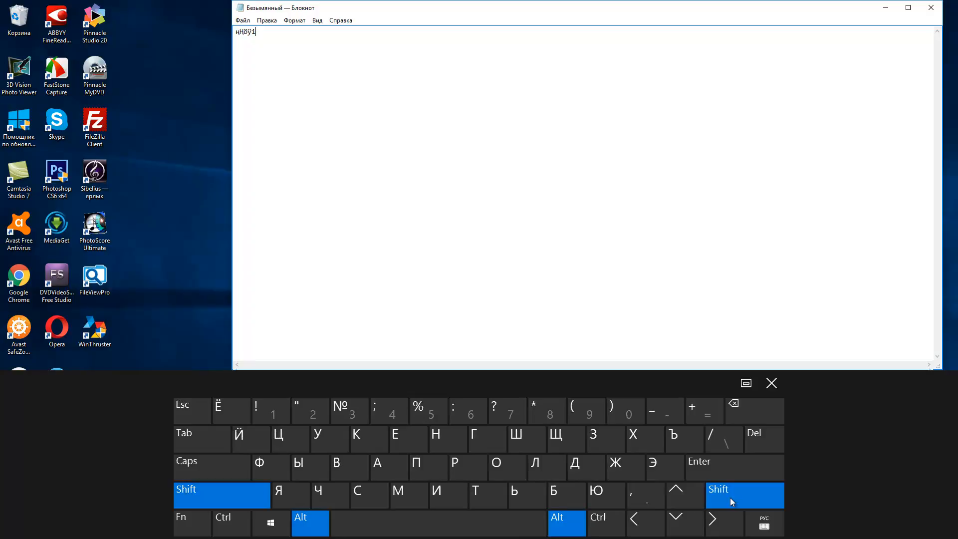
left_click(496, 467)
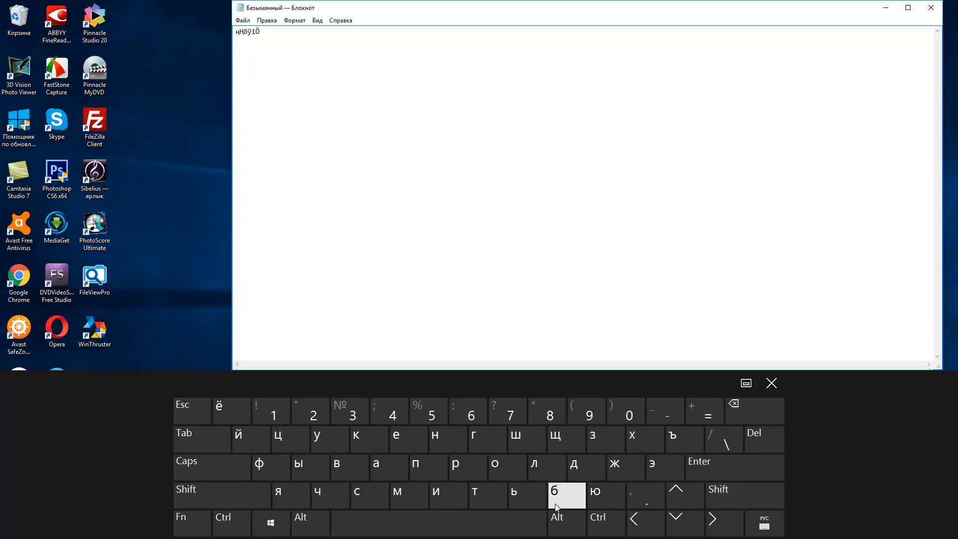
left_click(572, 524)
left_click(730, 503)
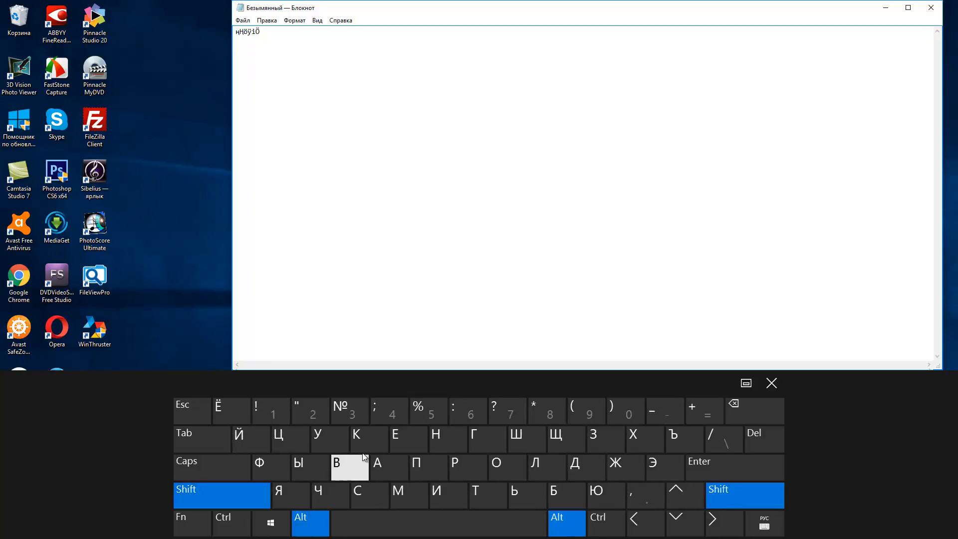
left_click(337, 441)
left_click(568, 522)
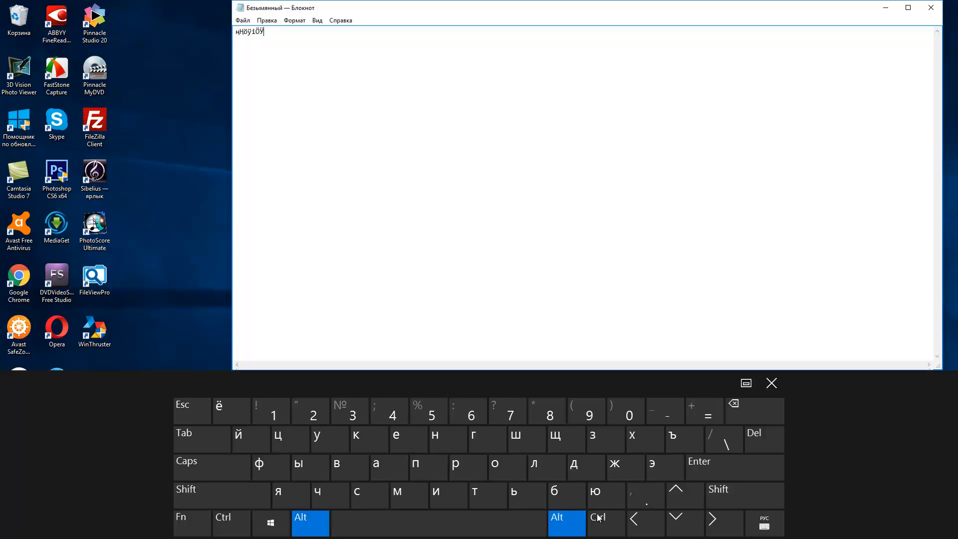
left_click(738, 492)
left_click(447, 499)
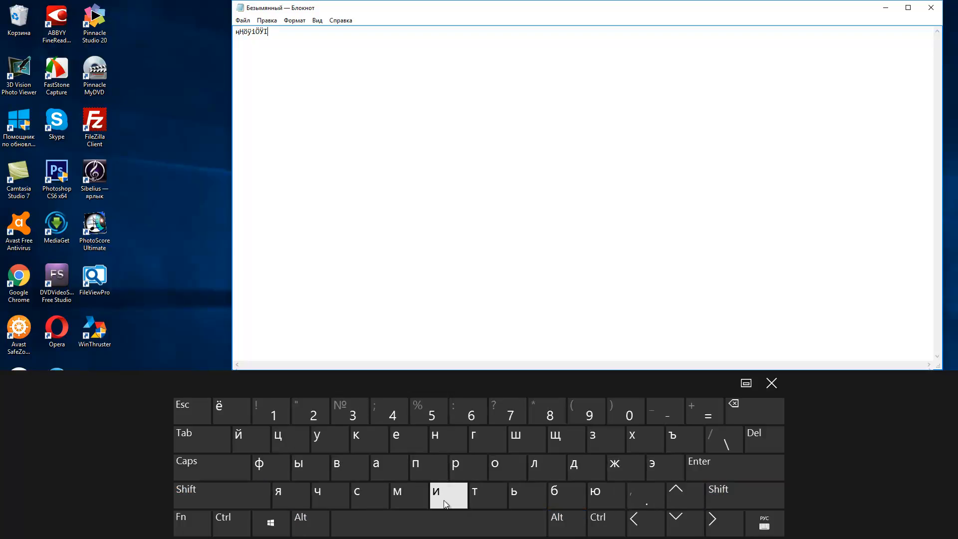
Step: Enter the capital Ғ with Shift+AltGr and the small ғ with AltGr, both on the Г key
left_click(567, 522)
left_click(744, 489)
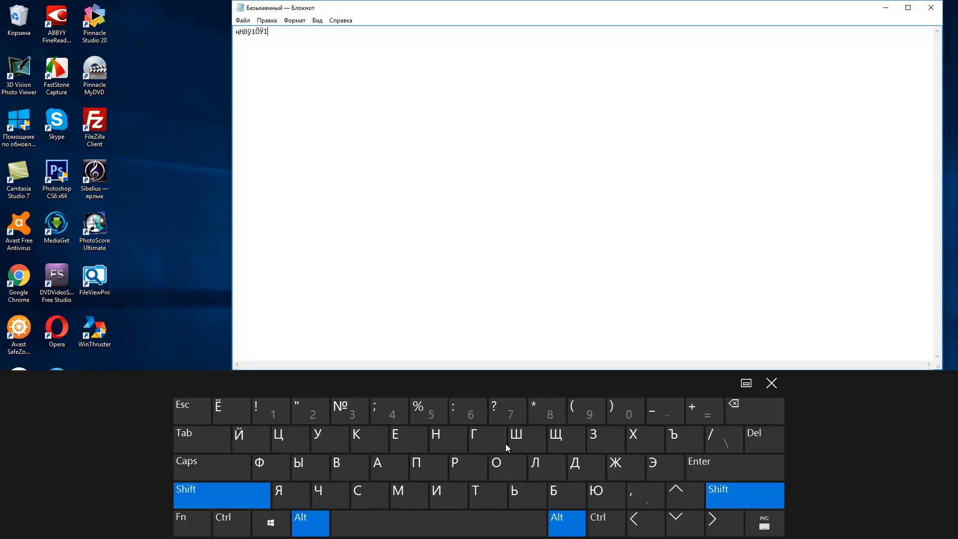
left_click(492, 443)
left_click(567, 522)
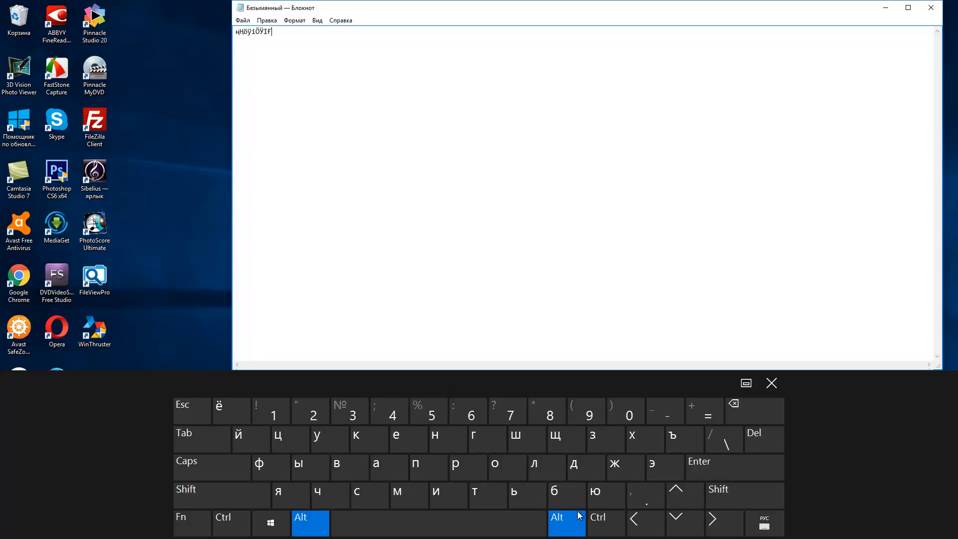
left_click(479, 436)
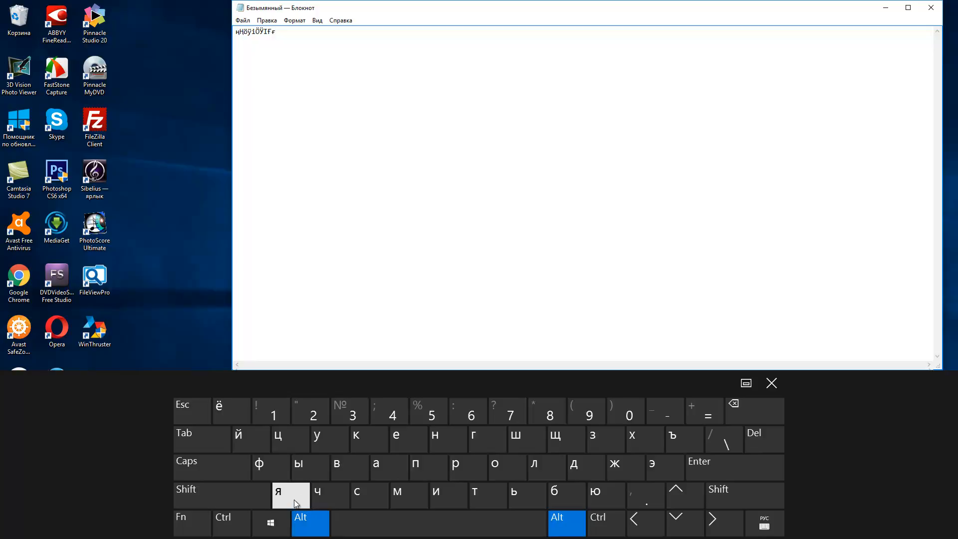
Step: Enter the small and capital Khakas letters assigned to the Ч key using AltGr and Shift+AltGr
left_click(320, 496)
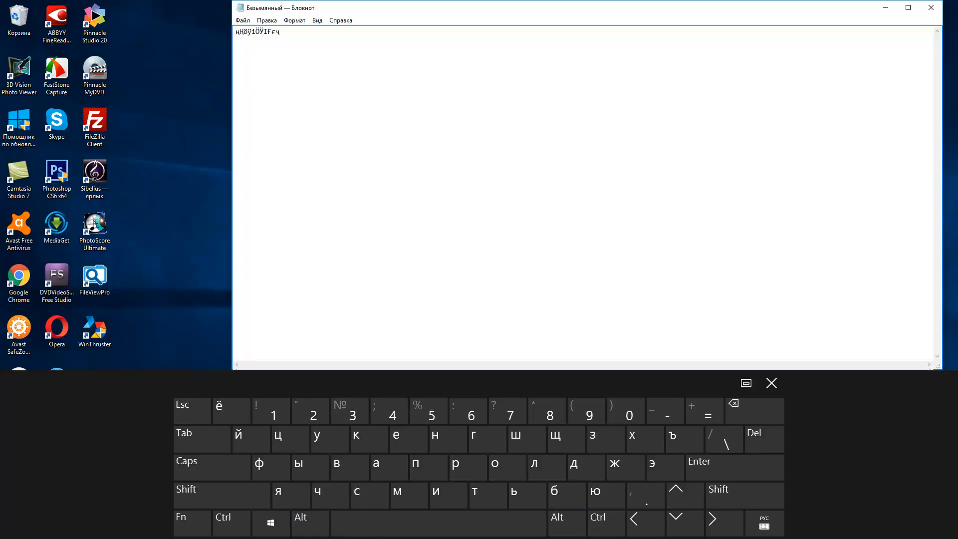
left_click(567, 525)
left_click(727, 497)
left_click(323, 499)
Step: Show the list of input languages from the touch keyboard and choose Русский with Хакасский клавиатура
mouse_move(326, 63)
left_mouse_down()
mouse_move(236, 35)
mouse_move(331, 52)
left_mouse_up()
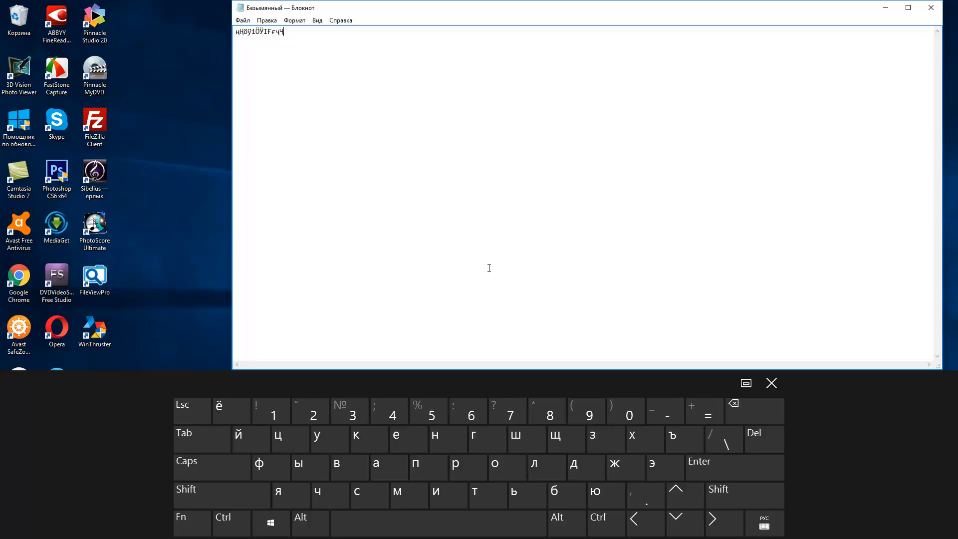
left_click(772, 524)
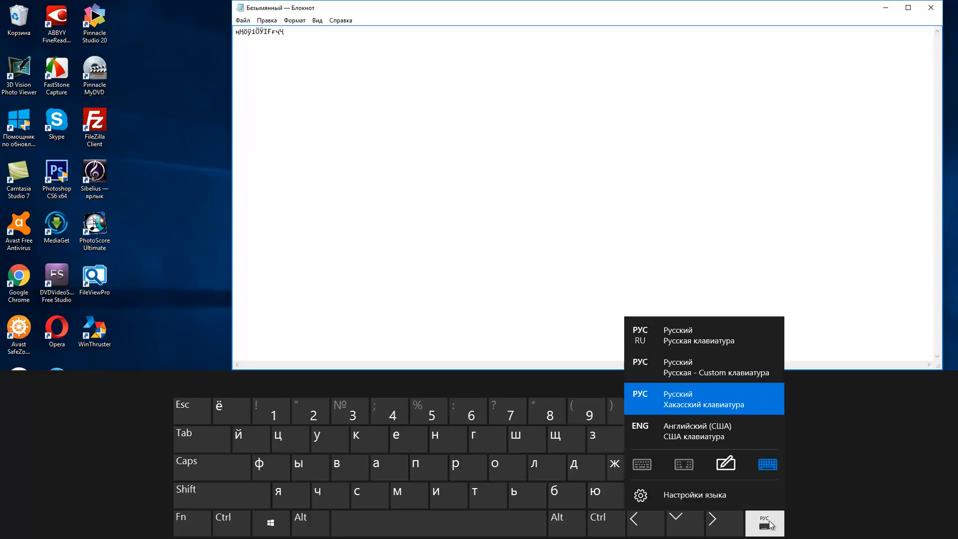
left_click(715, 398)
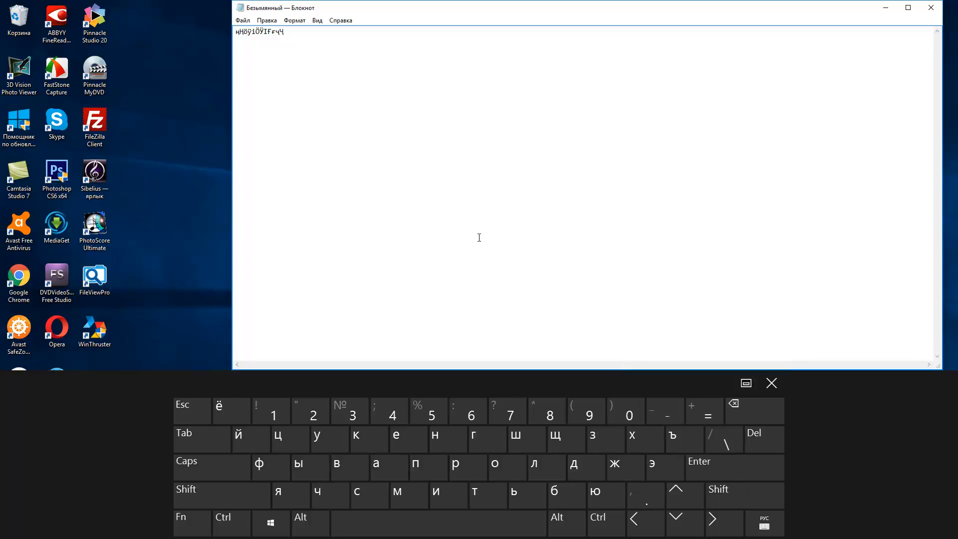